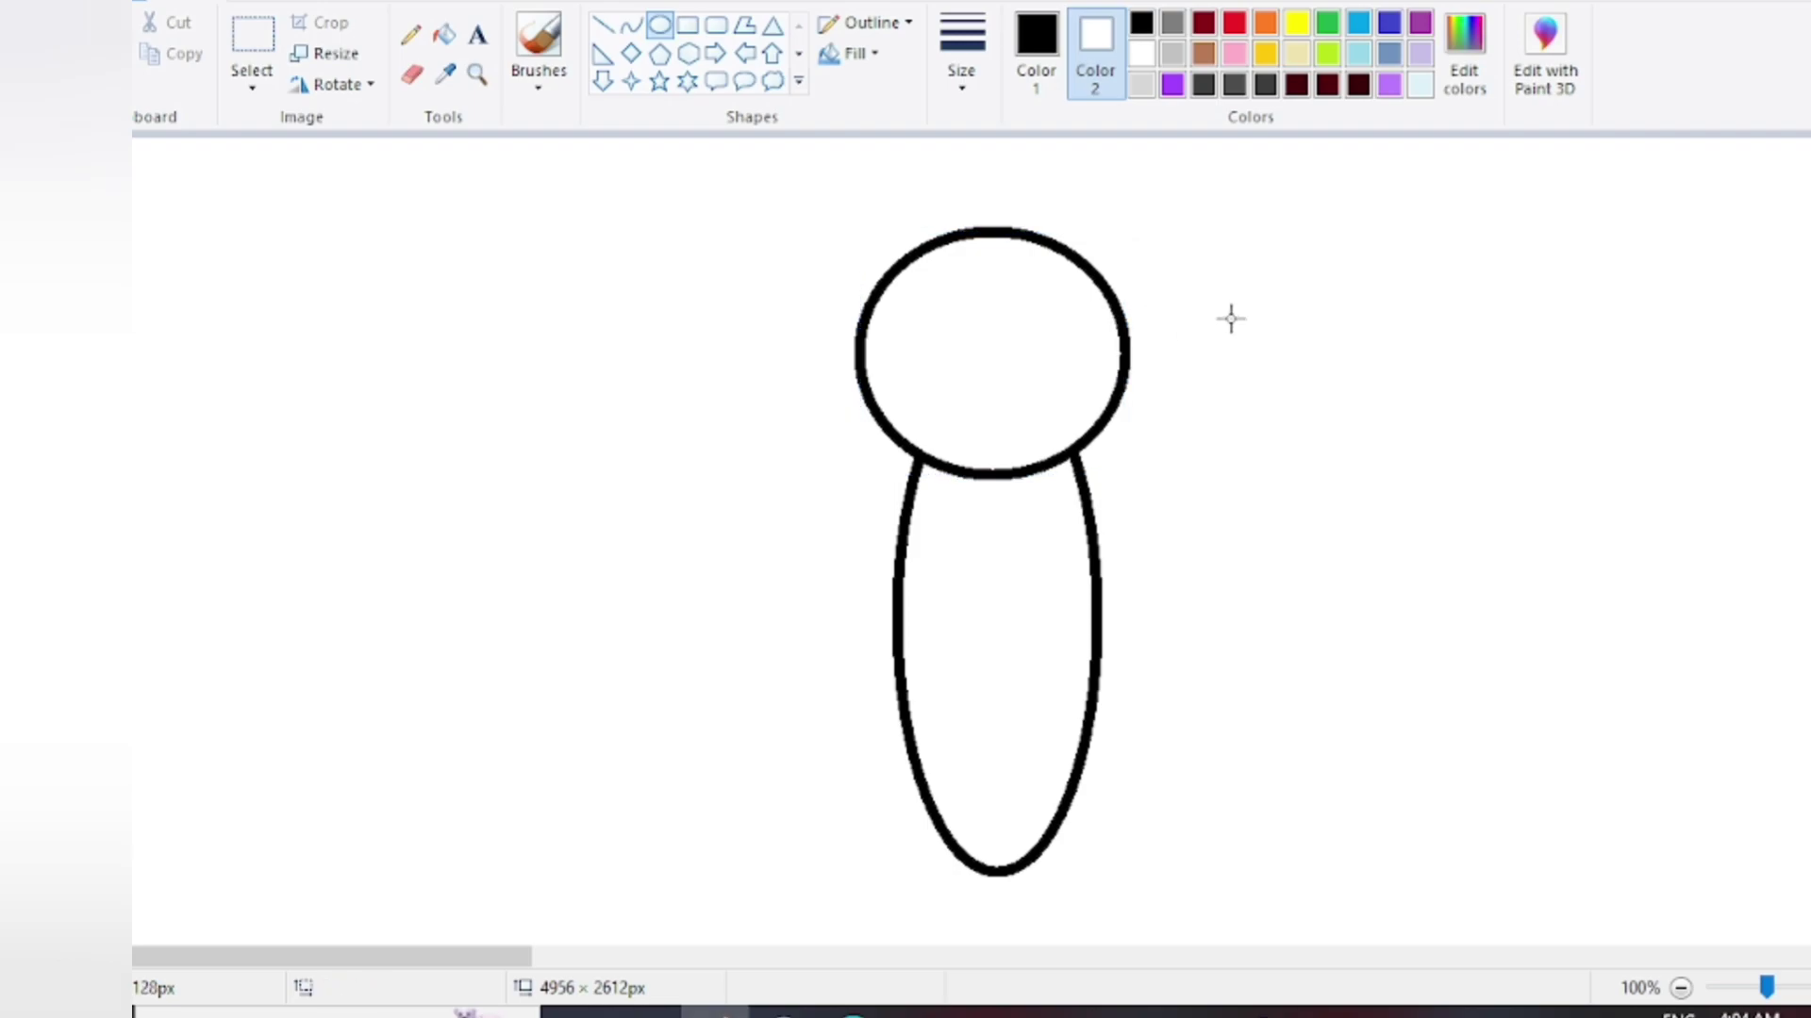
Draw the upper right wing with the Curve tool, bulging outward from the head's right side to the middle of the body
{"action": "left_click", "coordinate": [634, 28]}
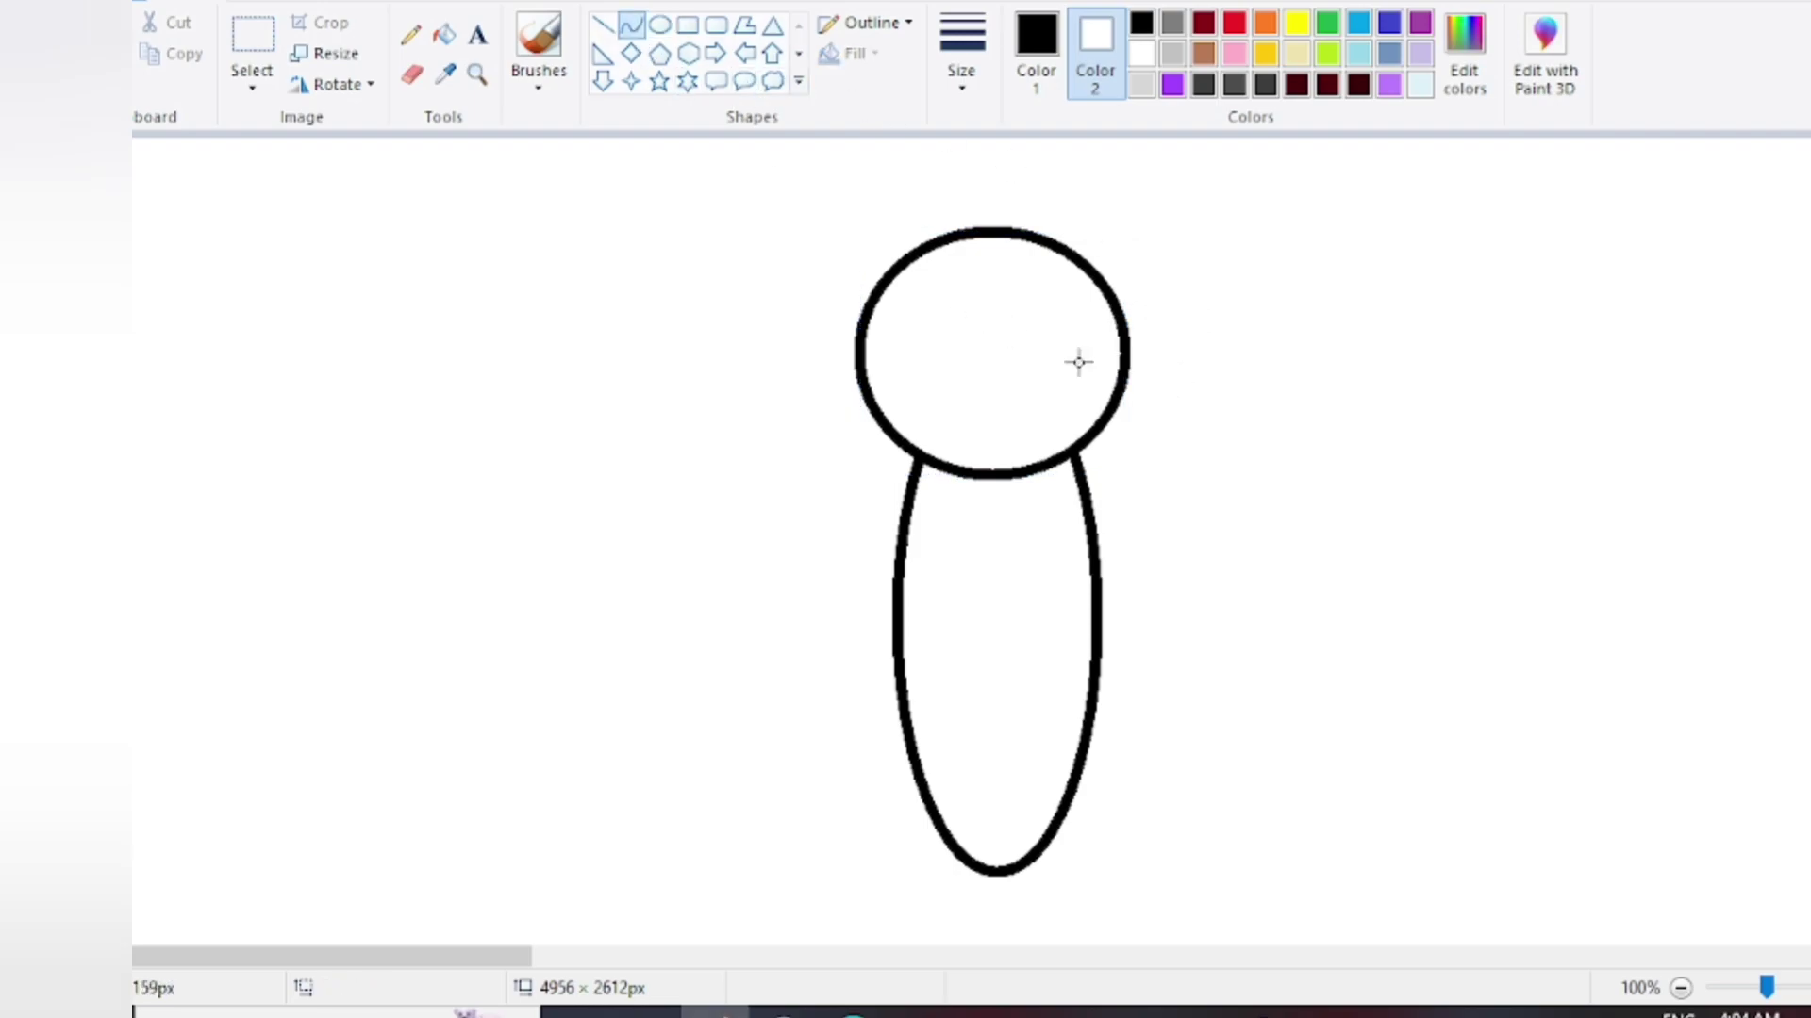
{"action": "left_click_drag", "start_coordinate": [1106, 283], "coordinate": [1101, 630]}
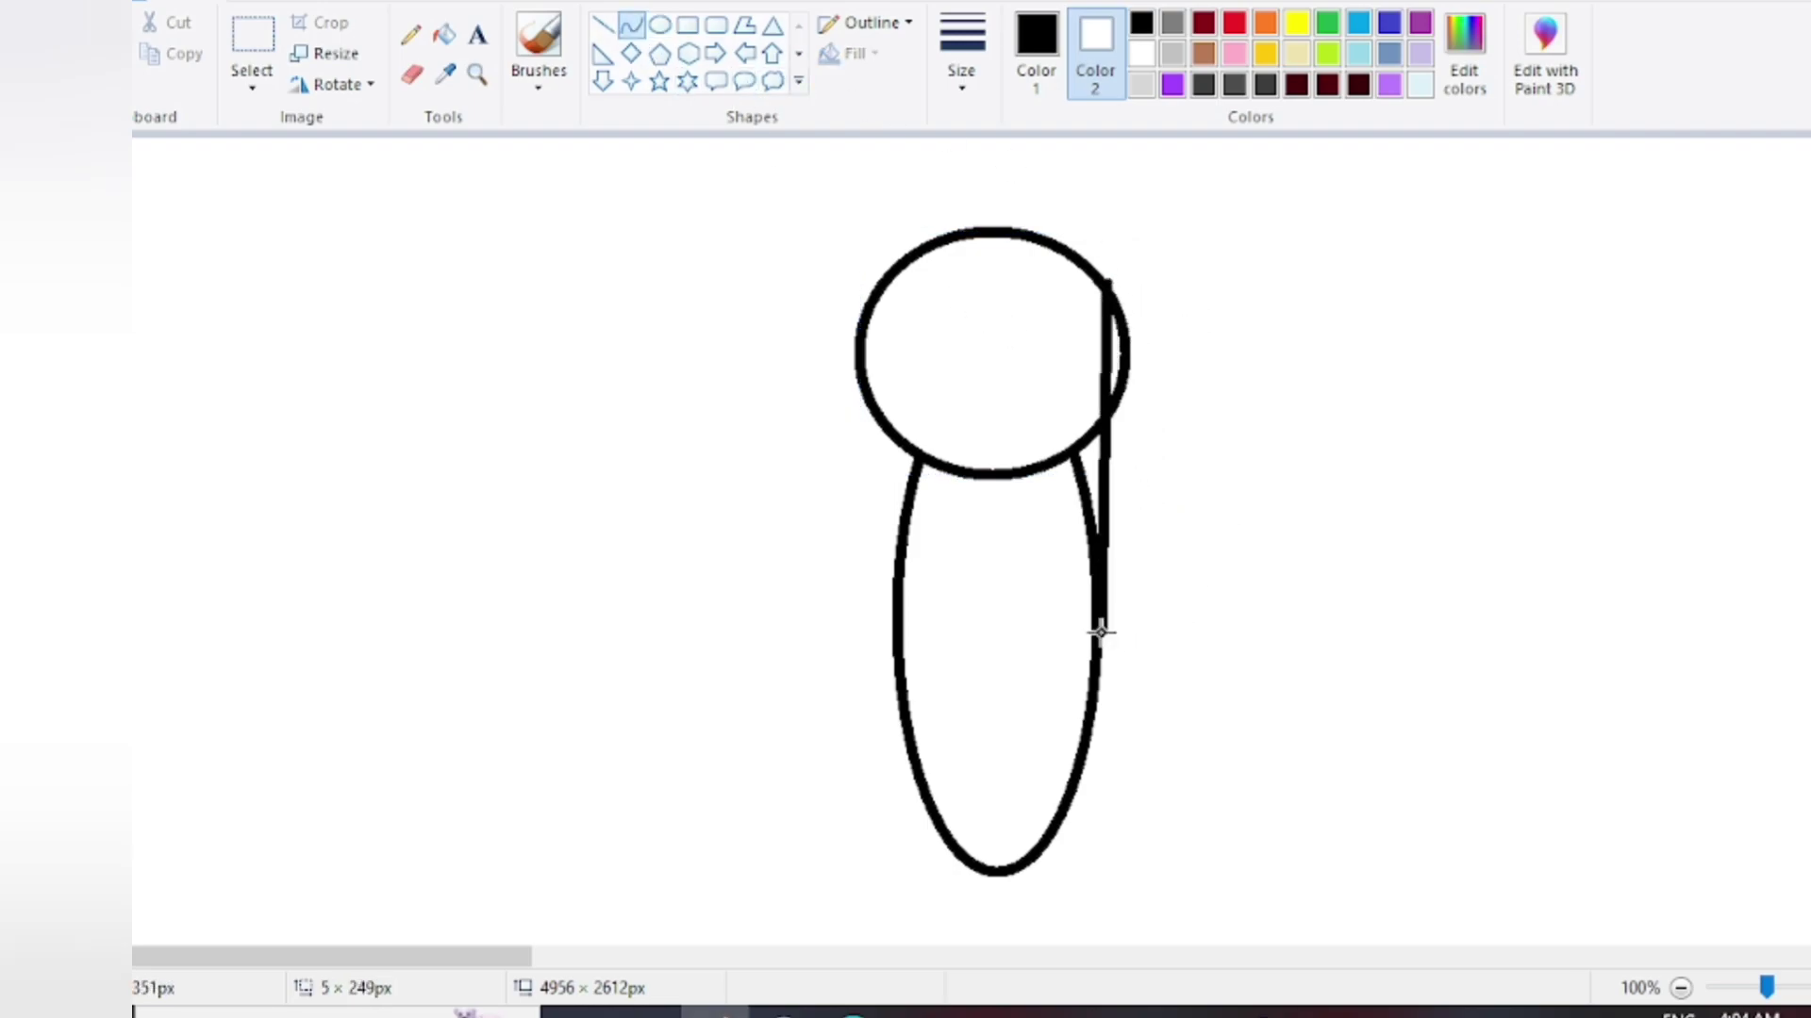
{"action": "left_click_drag", "start_coordinate": [1112, 302], "coordinate": [1628, 550]}
{"action": "left_click_drag", "start_coordinate": [892, 274], "coordinate": [894, 588]}
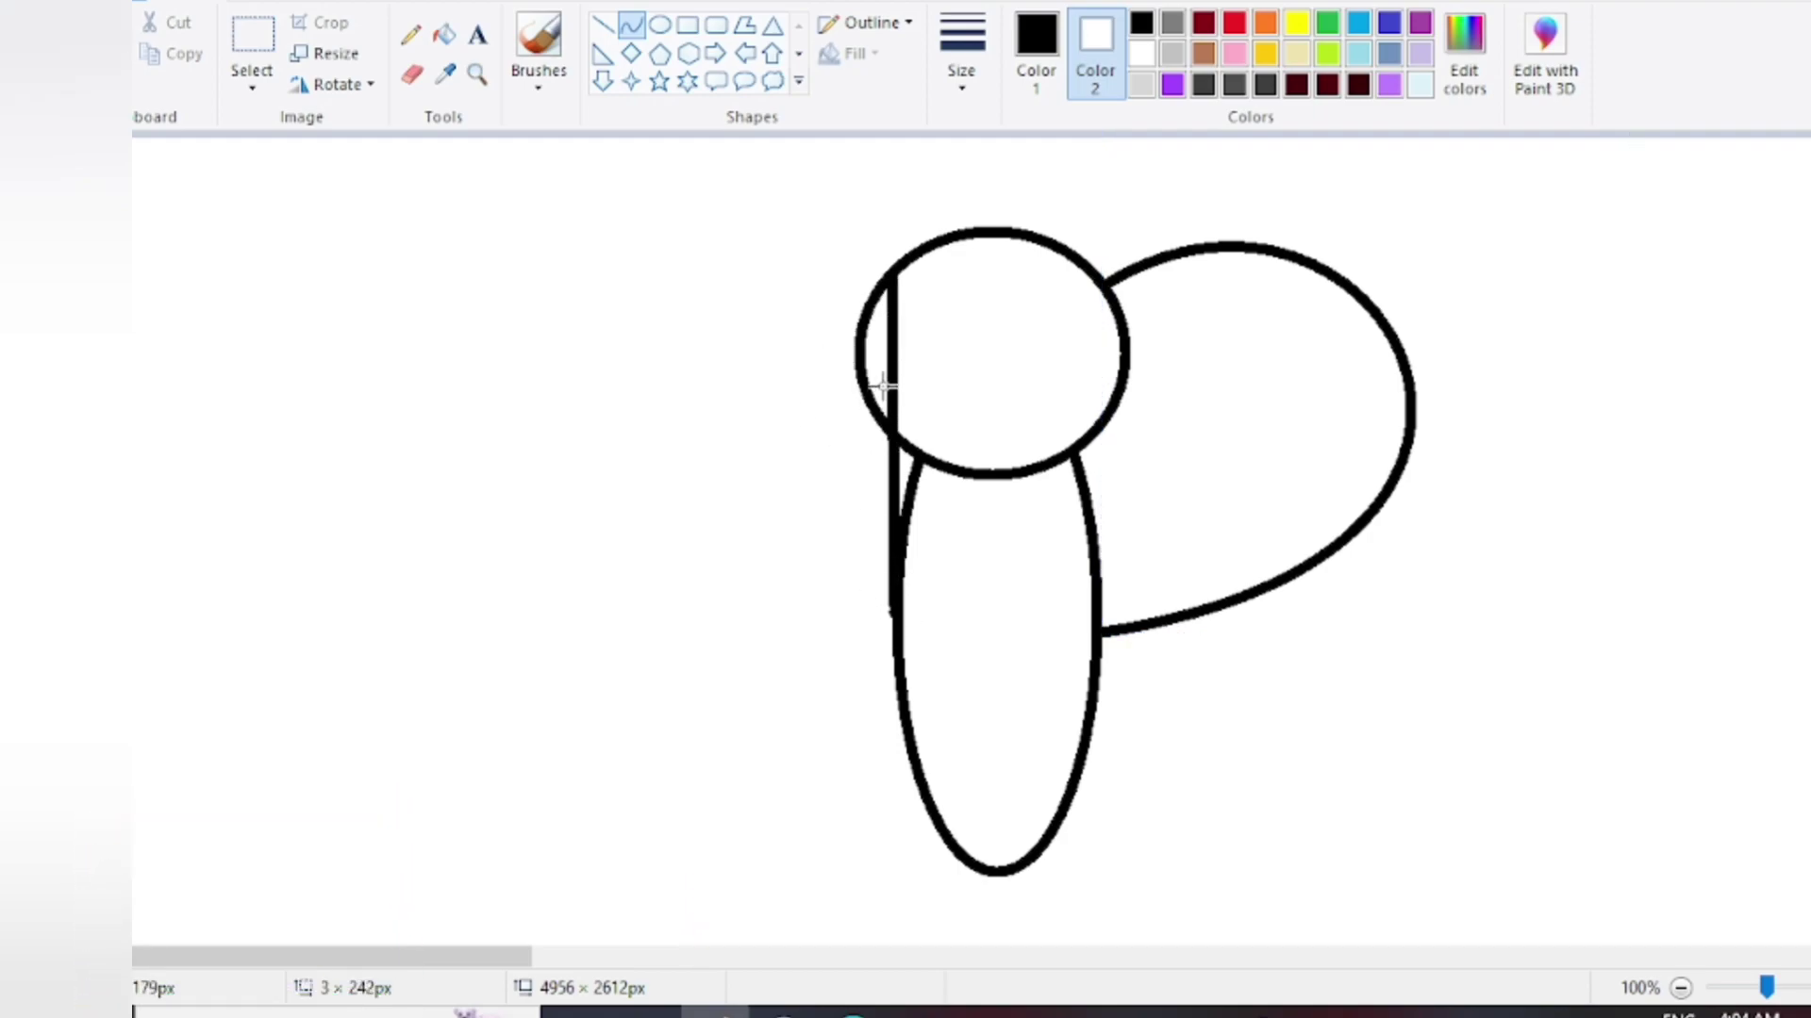
{"action": "left_click_drag", "start_coordinate": [903, 325], "coordinate": [453, 534]}
{"action": "key", "text": "ctrl+z"}
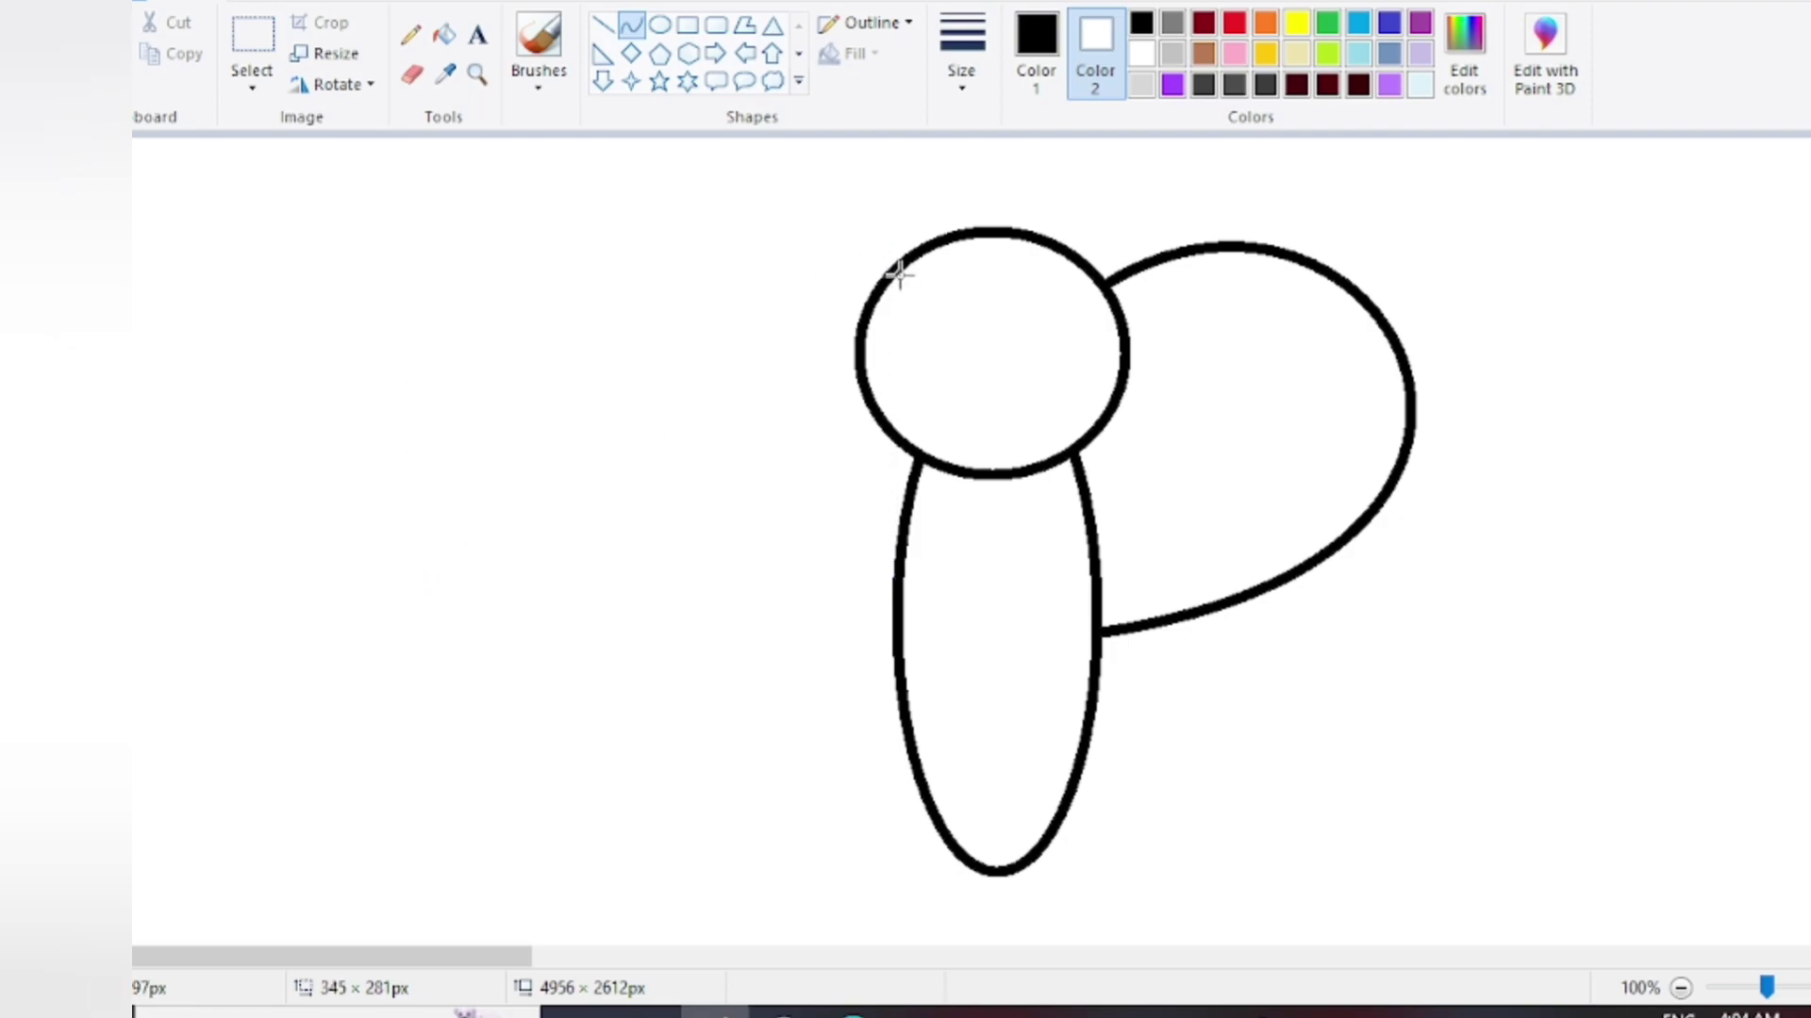
Draw the upper left wing as a rounded curve from the head's left side to the middle of the body
{"action": "left_click_drag", "start_coordinate": [886, 267], "coordinate": [897, 642]}
{"action": "left_click_drag", "start_coordinate": [903, 273], "coordinate": [492, 149]}
{"action": "left_click_drag", "start_coordinate": [703, 431], "coordinate": [395, 601]}
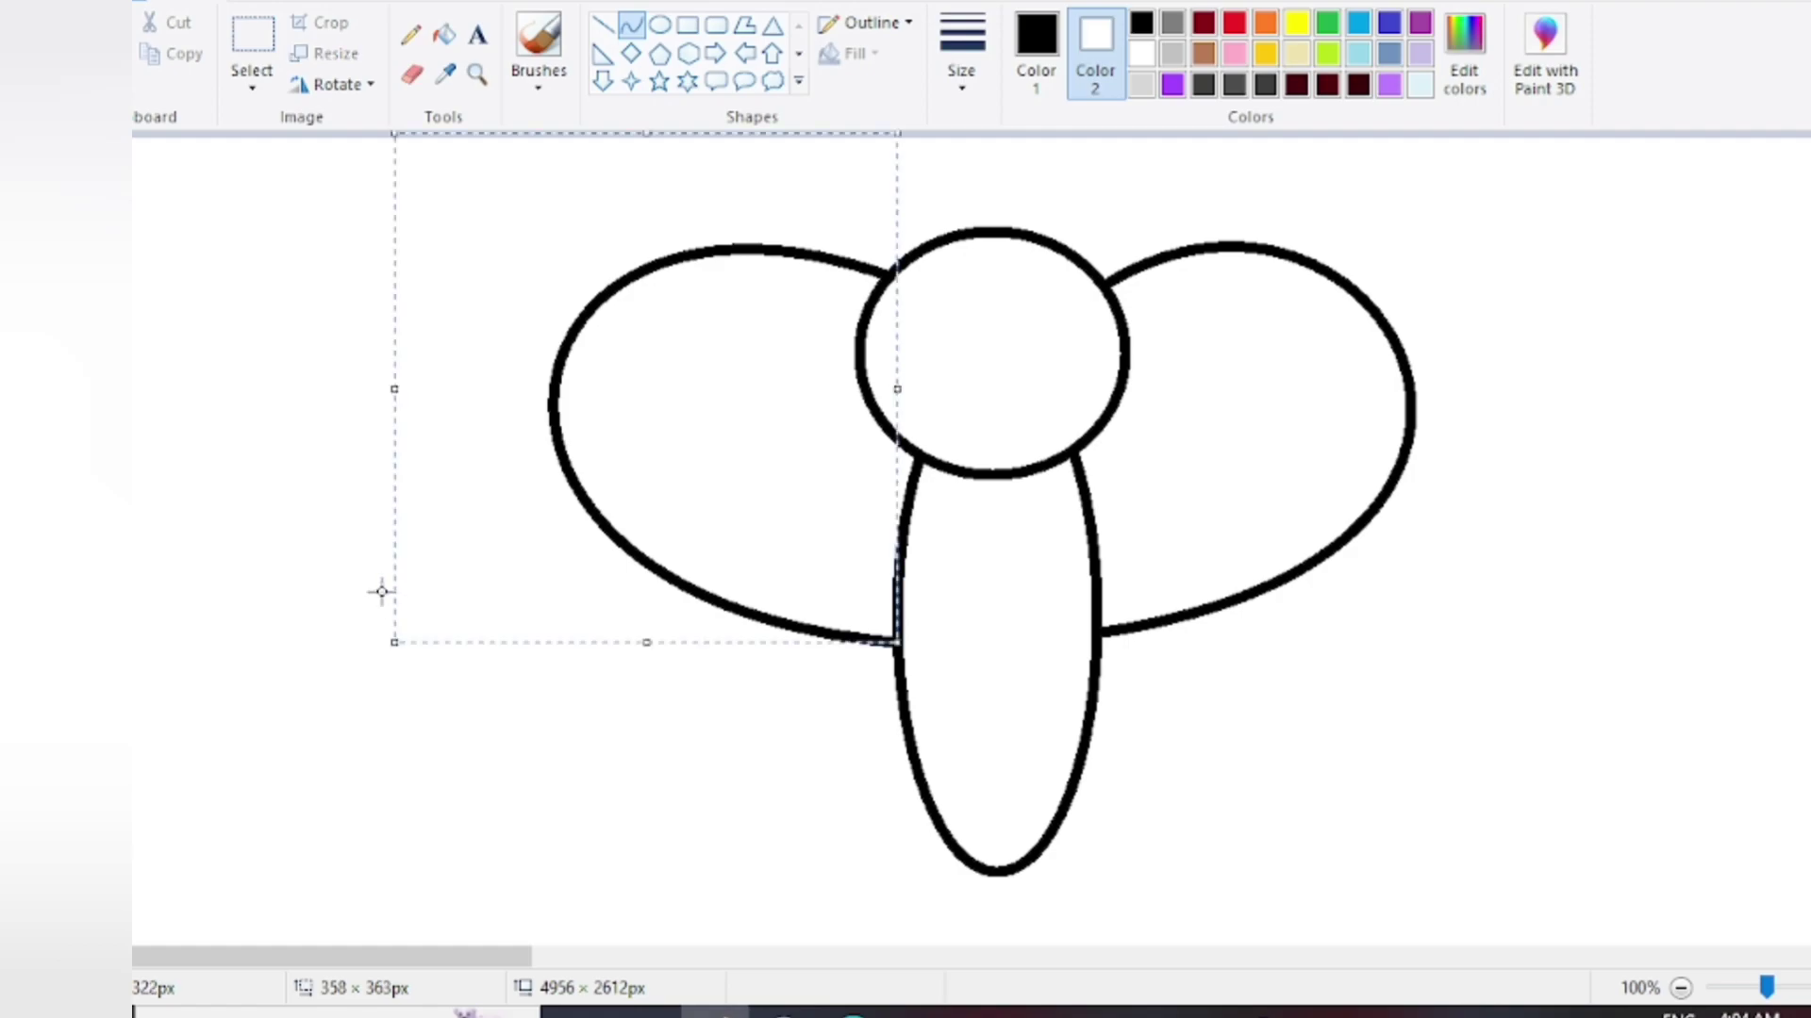
{"action": "left_click", "coordinate": [332, 267]}
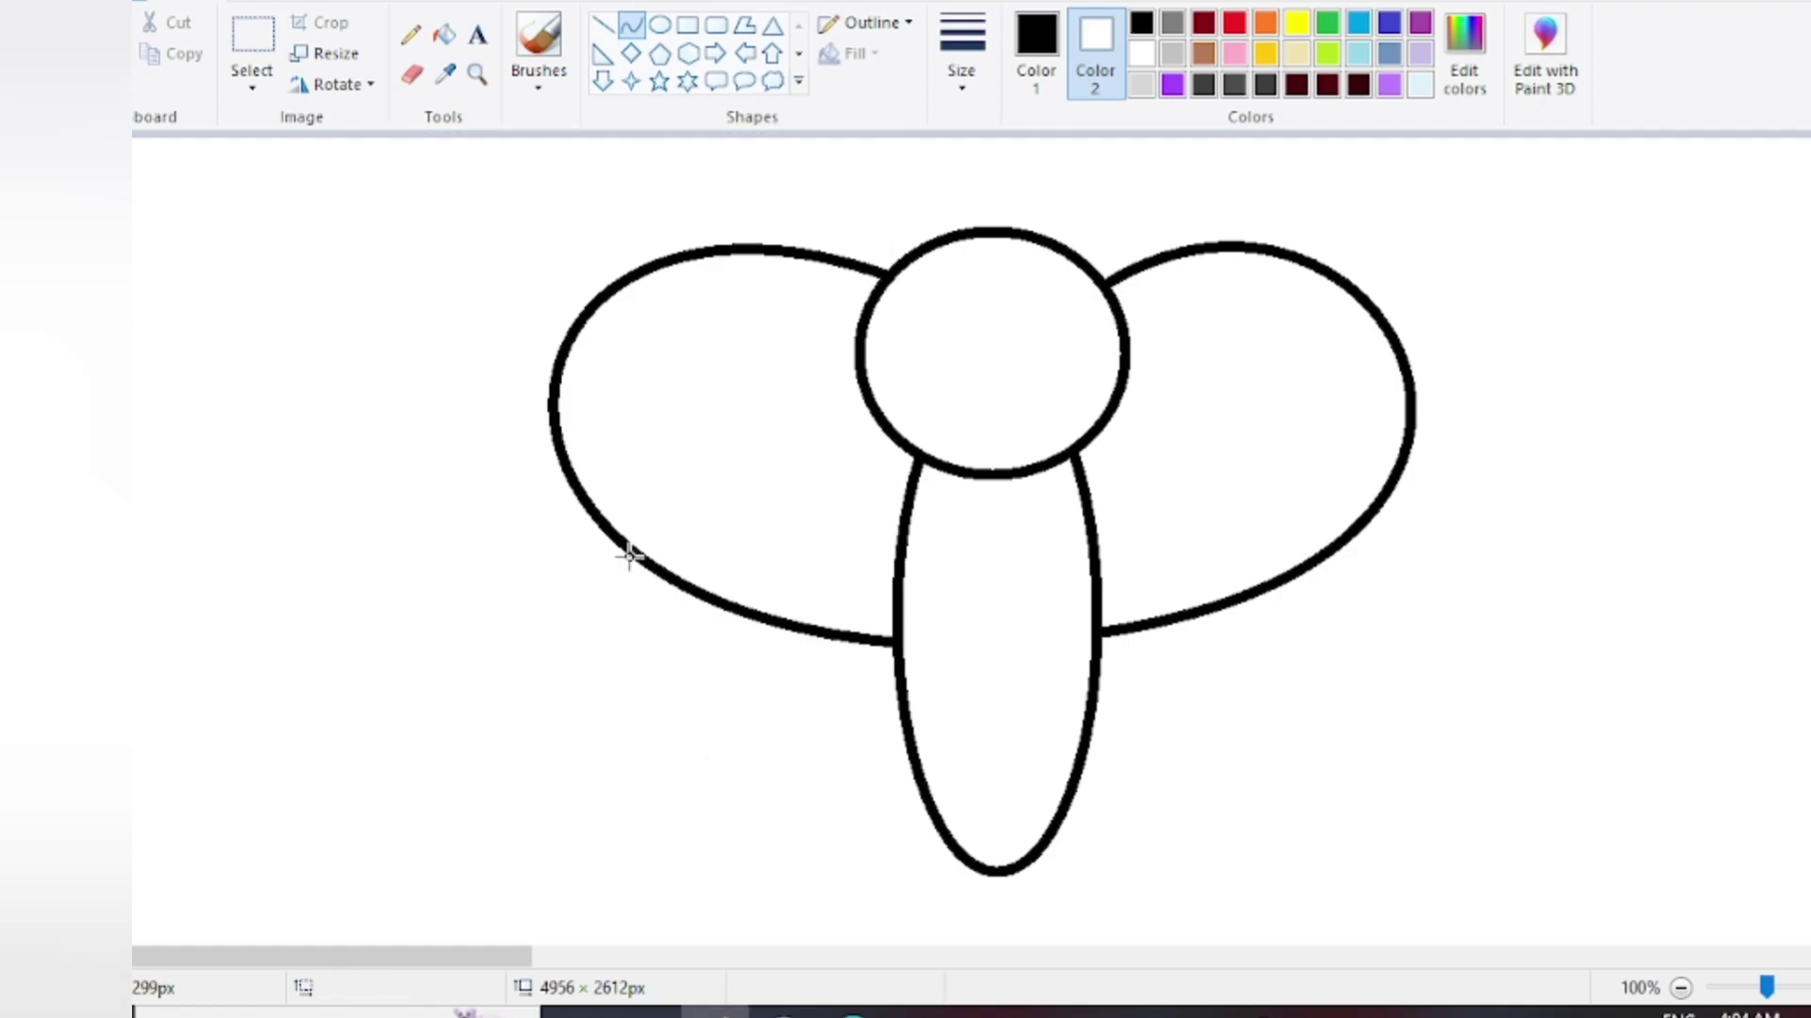
{"action": "left_click_drag", "start_coordinate": [628, 554], "coordinate": [954, 851]}
{"action": "mouse_move", "coordinate": [681, 614]}
{"action": "left_mouse_down"}
{"action": "mouse_move", "coordinate": [529, 663]}
{"action": "mouse_move", "coordinate": [387, 752]}
{"action": "mouse_move", "coordinate": [468, 745]}
{"action": "left_mouse_up"}
{"action": "left_click", "coordinate": [468, 745]}
{"action": "left_click_drag", "start_coordinate": [796, 887], "coordinate": [800, 992]}
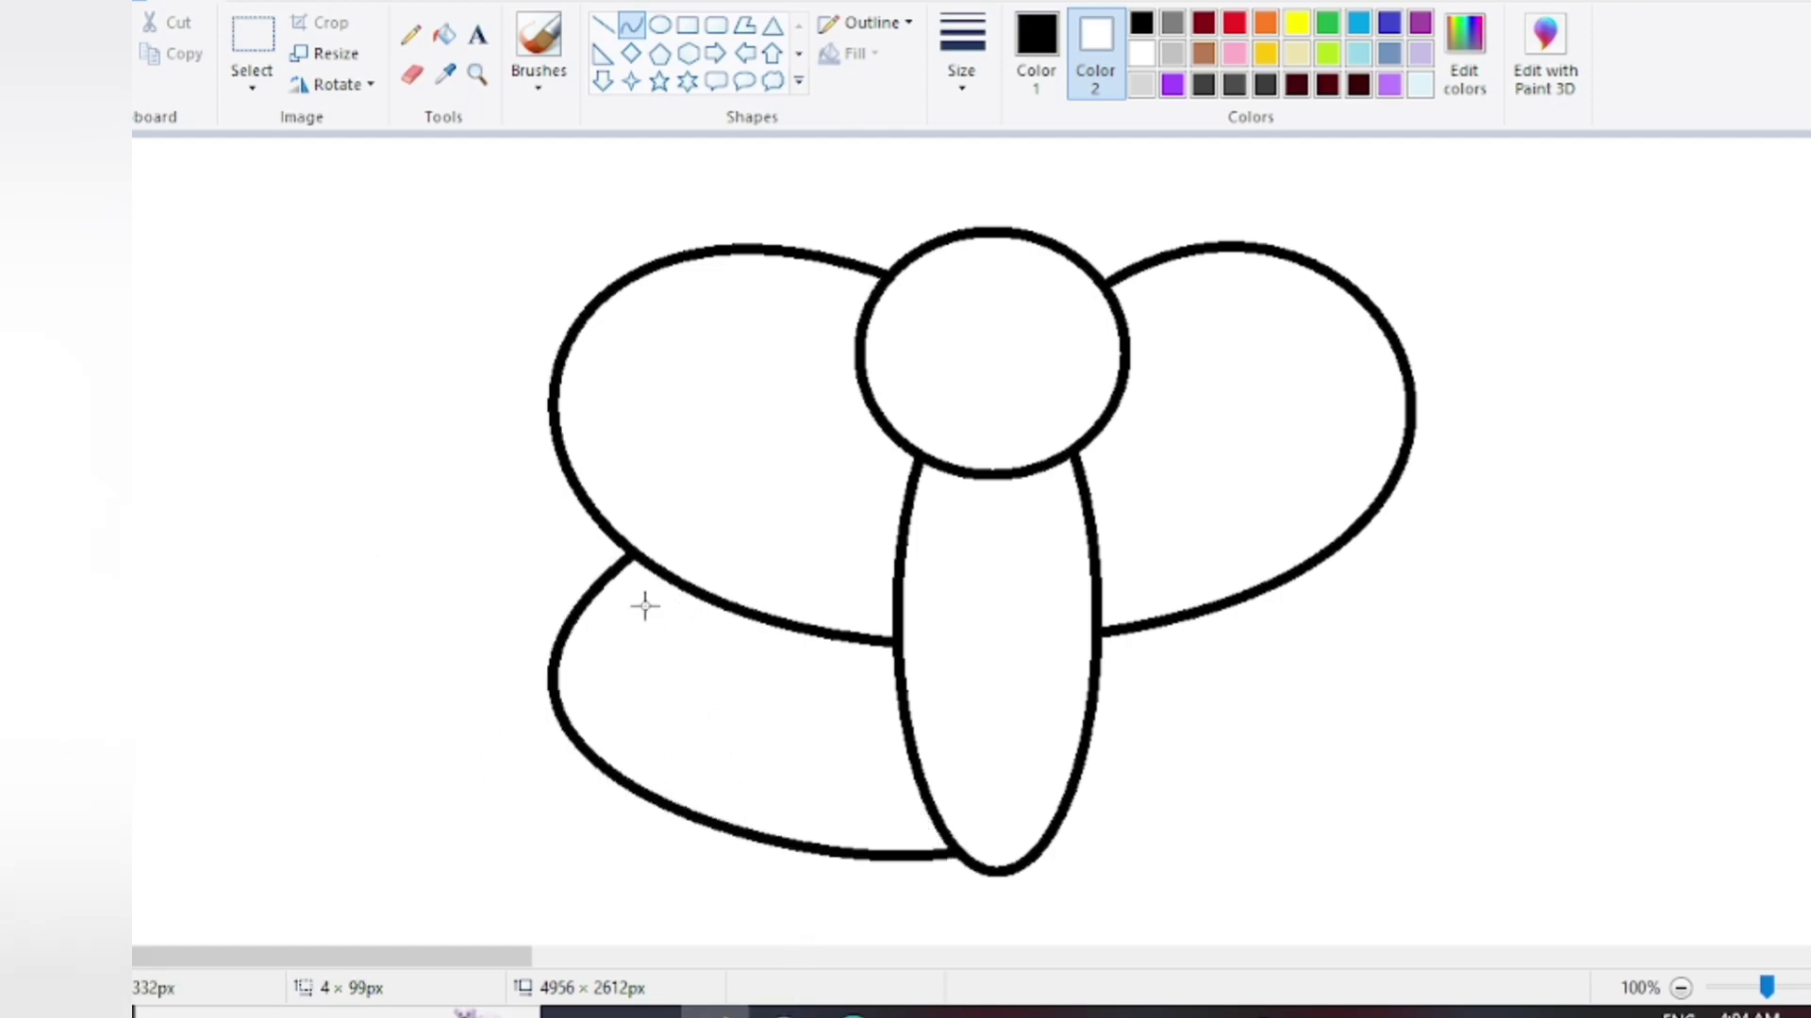
{"action": "key", "text": "ctrl+z"}
{"action": "left_click_drag", "start_coordinate": [630, 552], "coordinate": [282, 943]}
{"action": "left_click_drag", "start_coordinate": [801, 1007], "coordinate": [784, 973]}
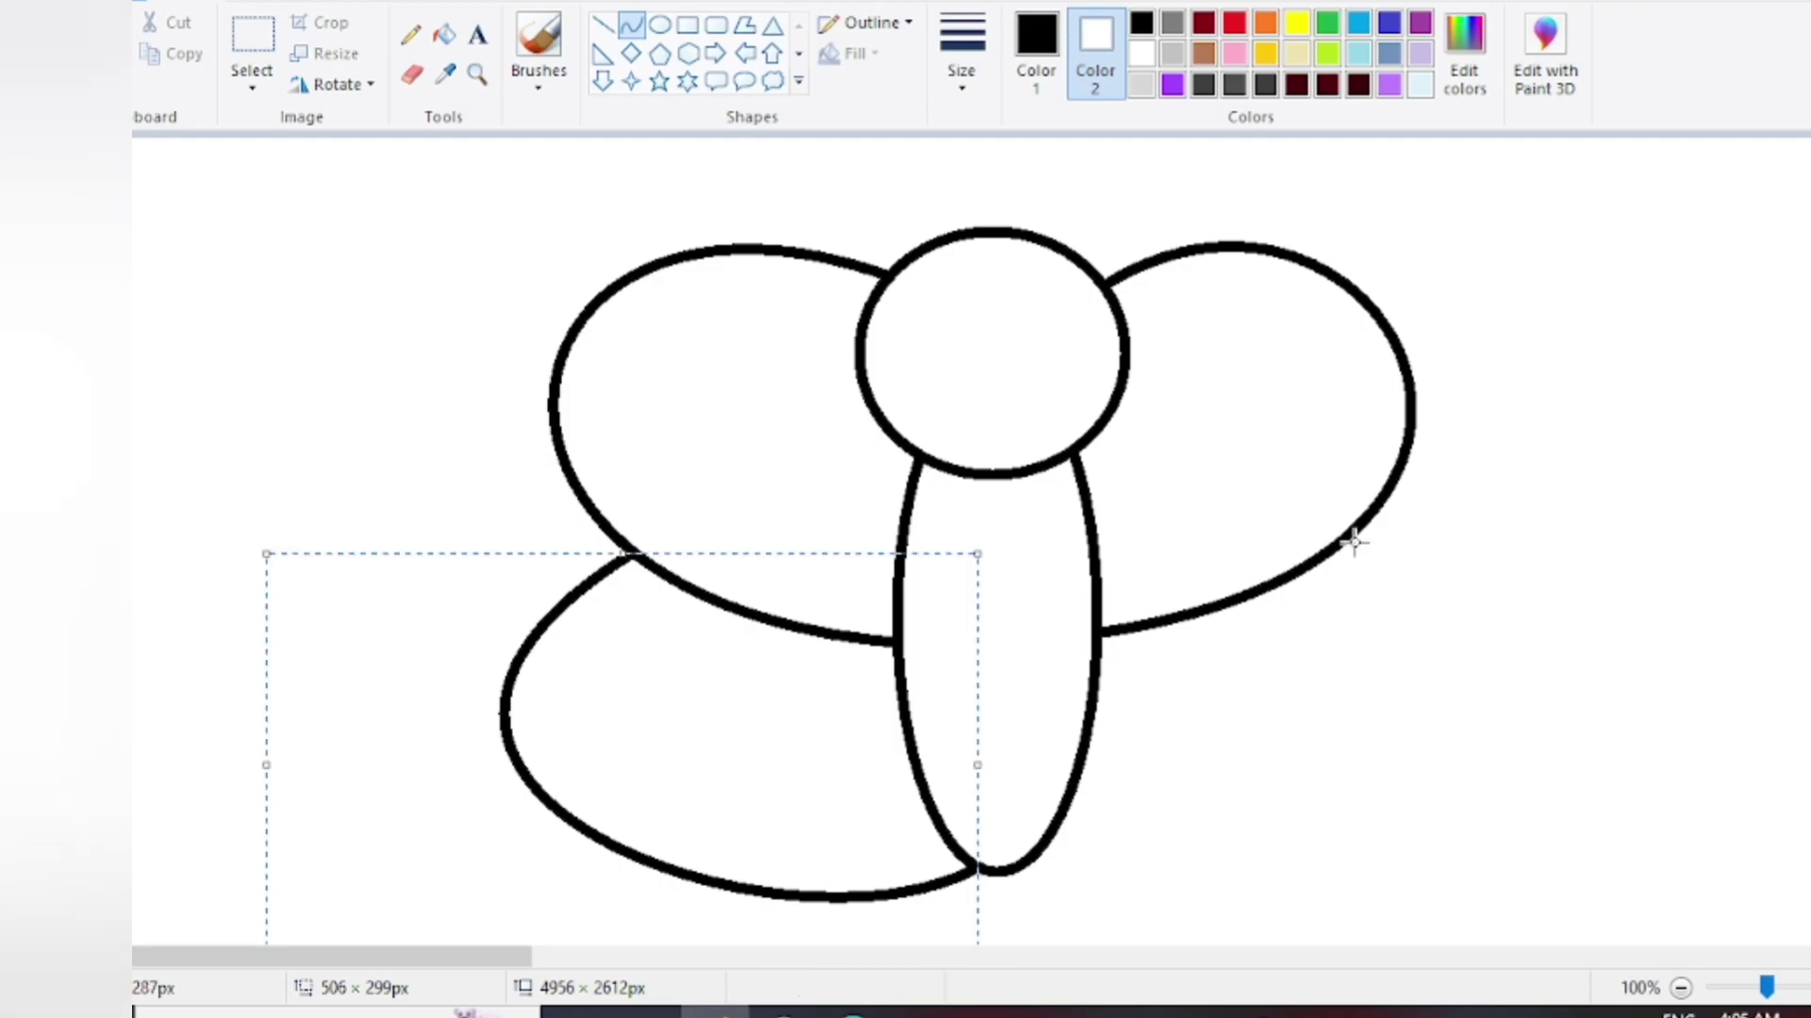
{"action": "mouse_move", "coordinate": [1352, 530]}
{"action": "left_mouse_down"}
{"action": "mouse_move", "coordinate": [1058, 859]}
{"action": "mouse_move", "coordinate": [1034, 856]}
{"action": "left_mouse_up"}
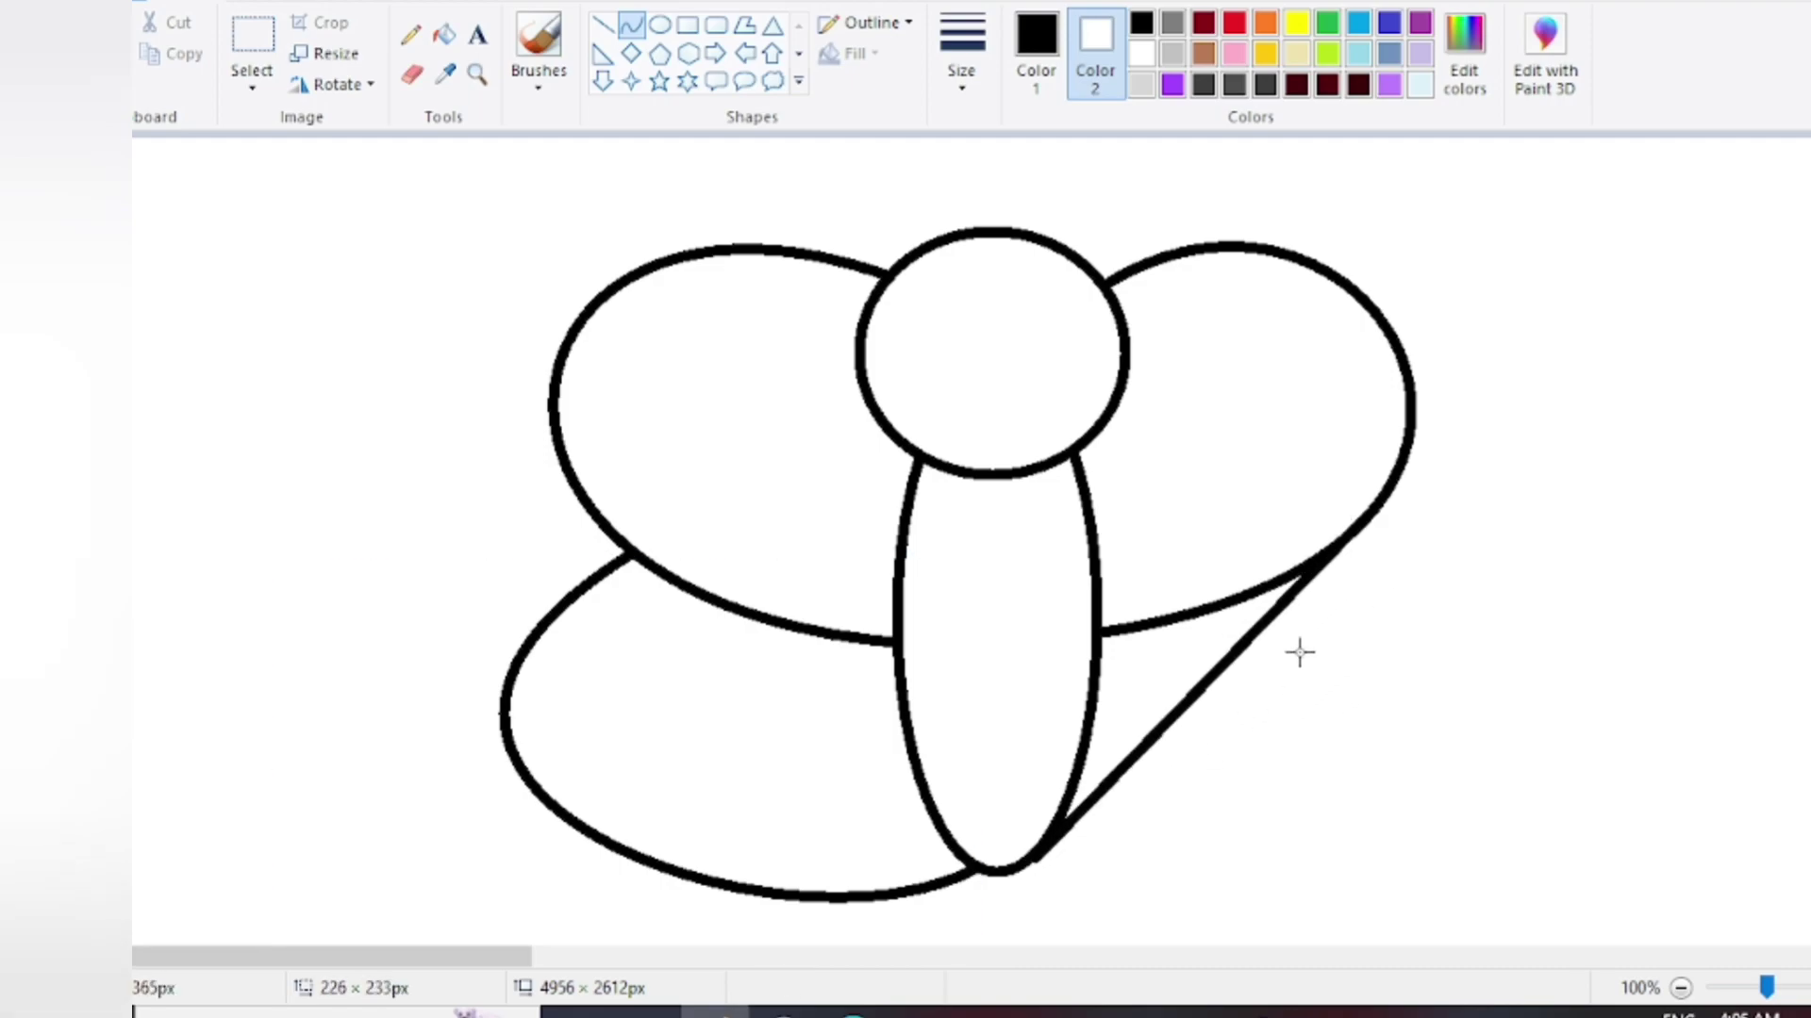
{"action": "left_click_drag", "start_coordinate": [1300, 653], "coordinate": [1309, 940]}
{"action": "key", "text": "ctrl+z"}
{"action": "key", "text": "ctrl+z"}
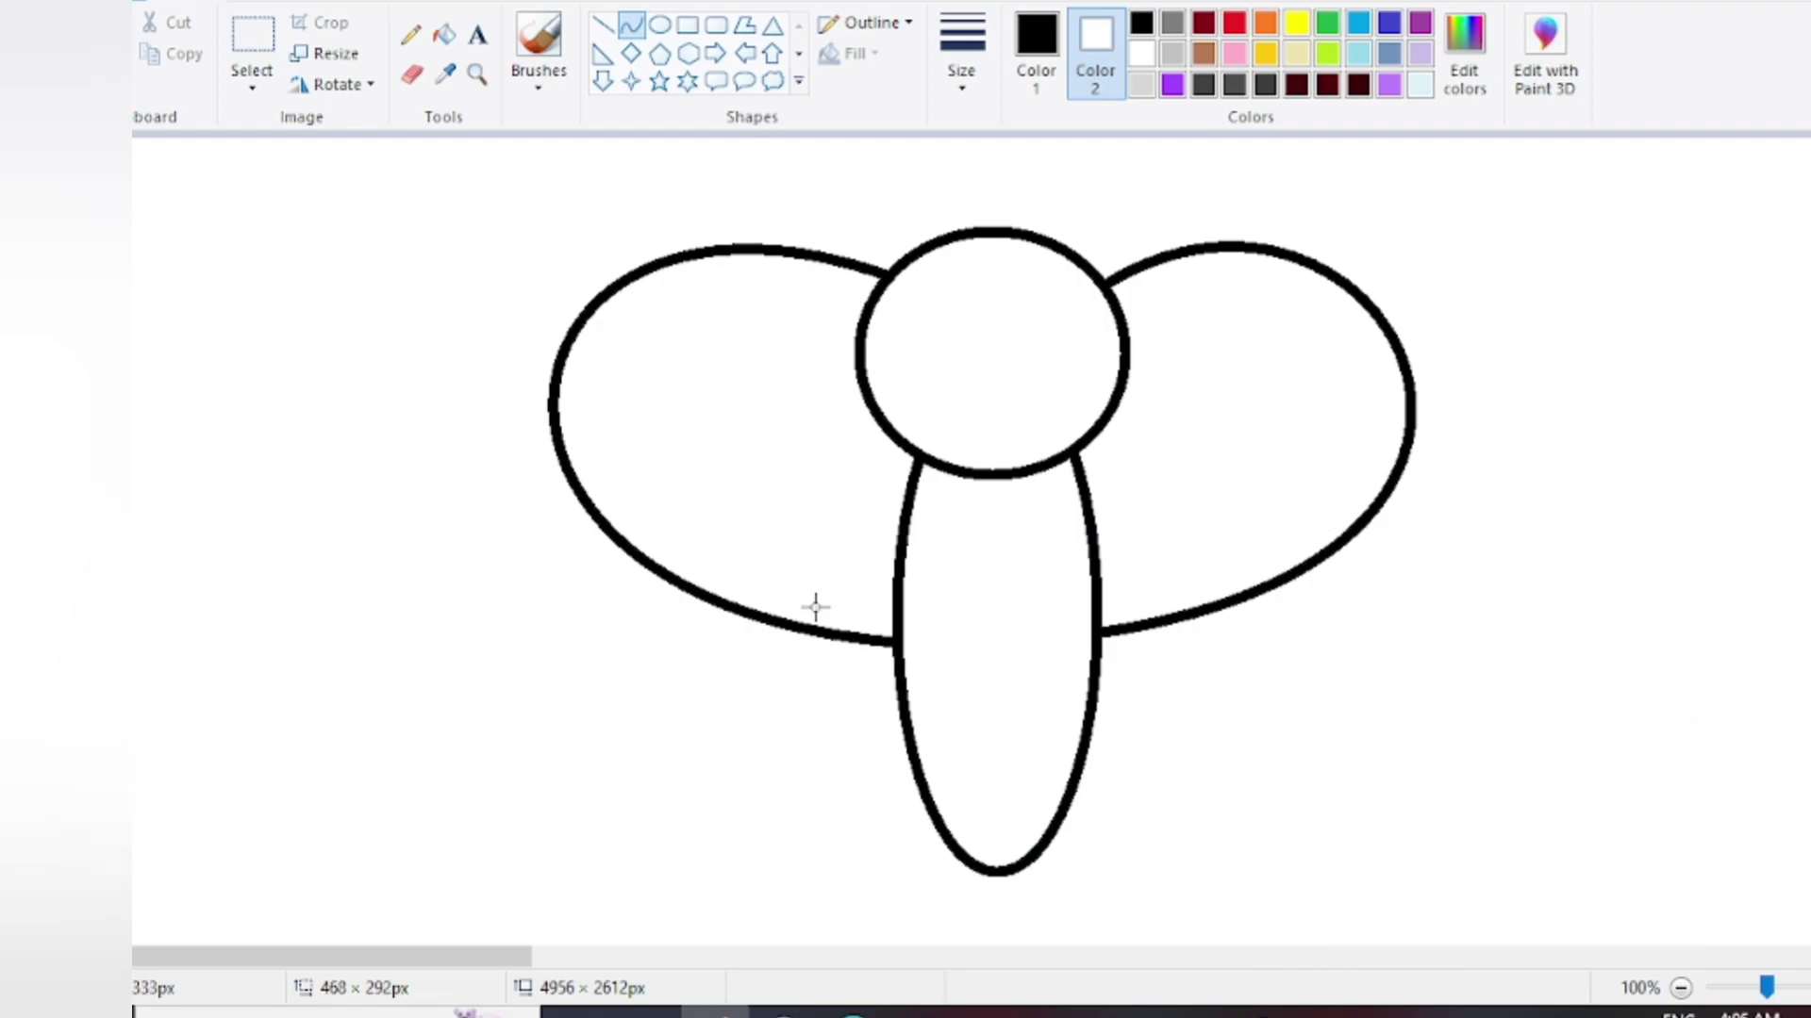
{"action": "left_click_drag", "start_coordinate": [634, 552], "coordinate": [954, 858]}
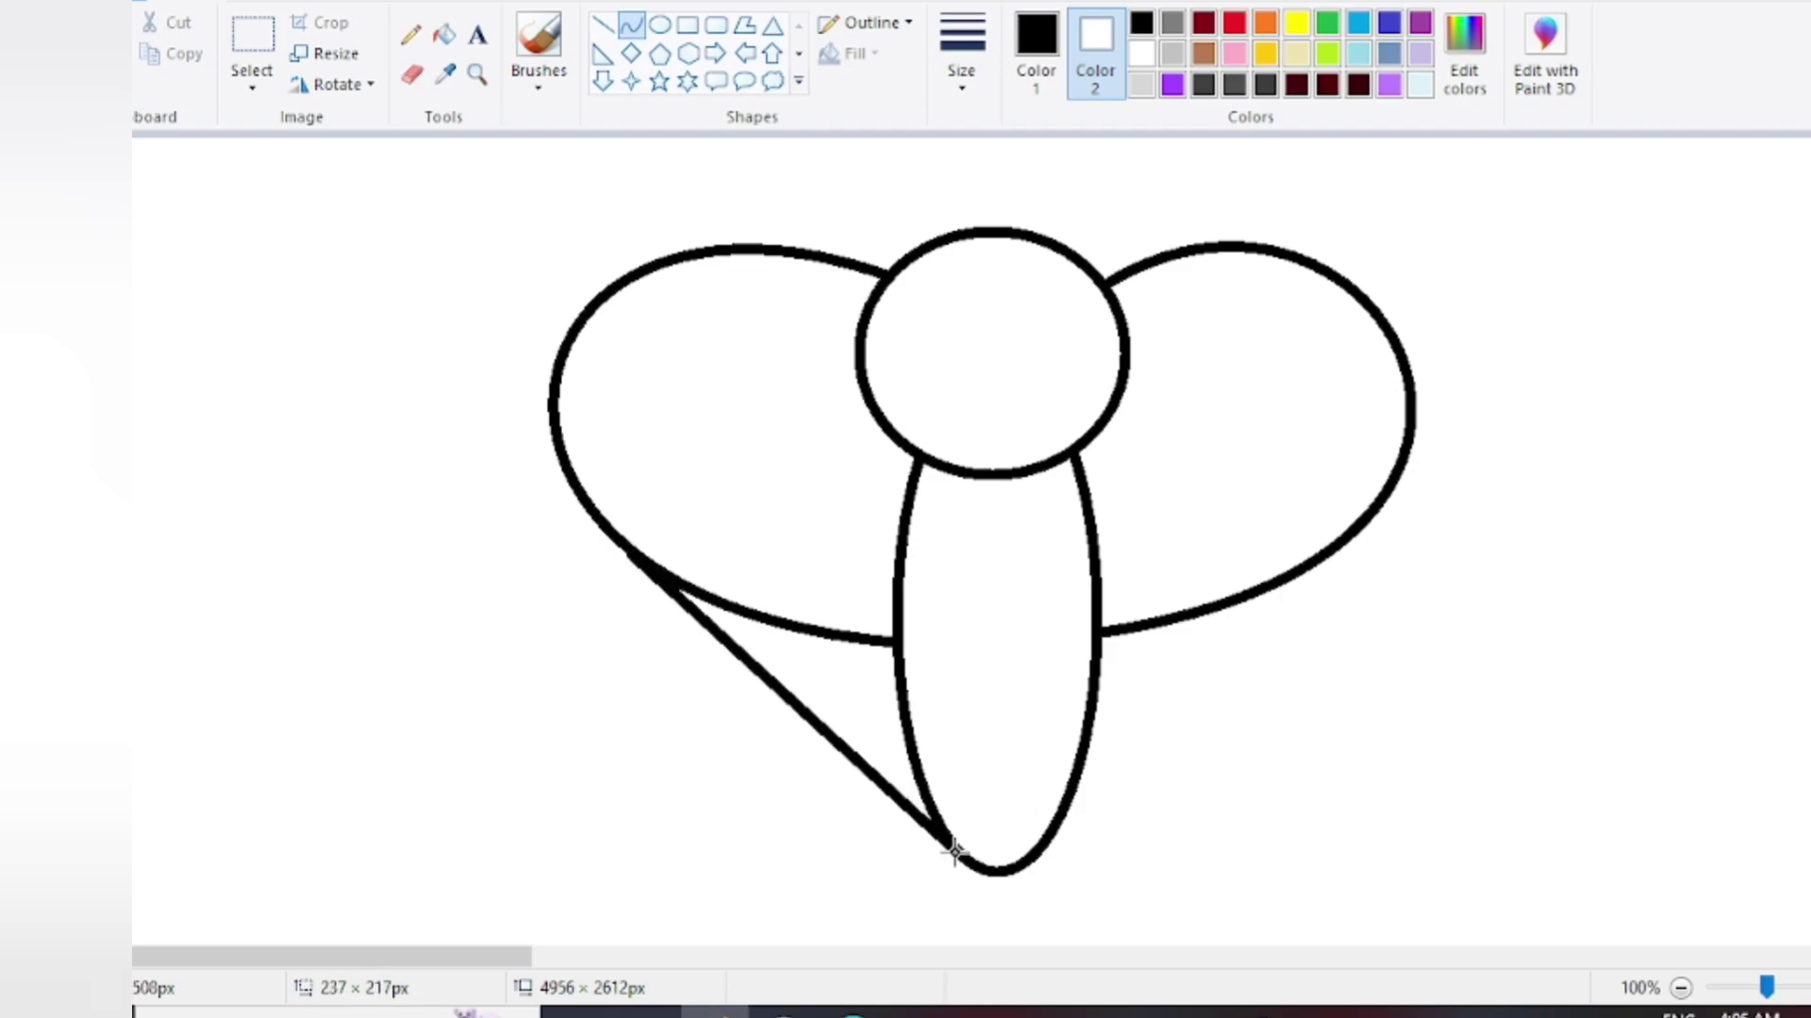
{"action": "left_click_drag", "start_coordinate": [784, 648], "coordinate": [429, 658]}
{"action": "left_click_drag", "start_coordinate": [783, 839], "coordinate": [828, 808]}
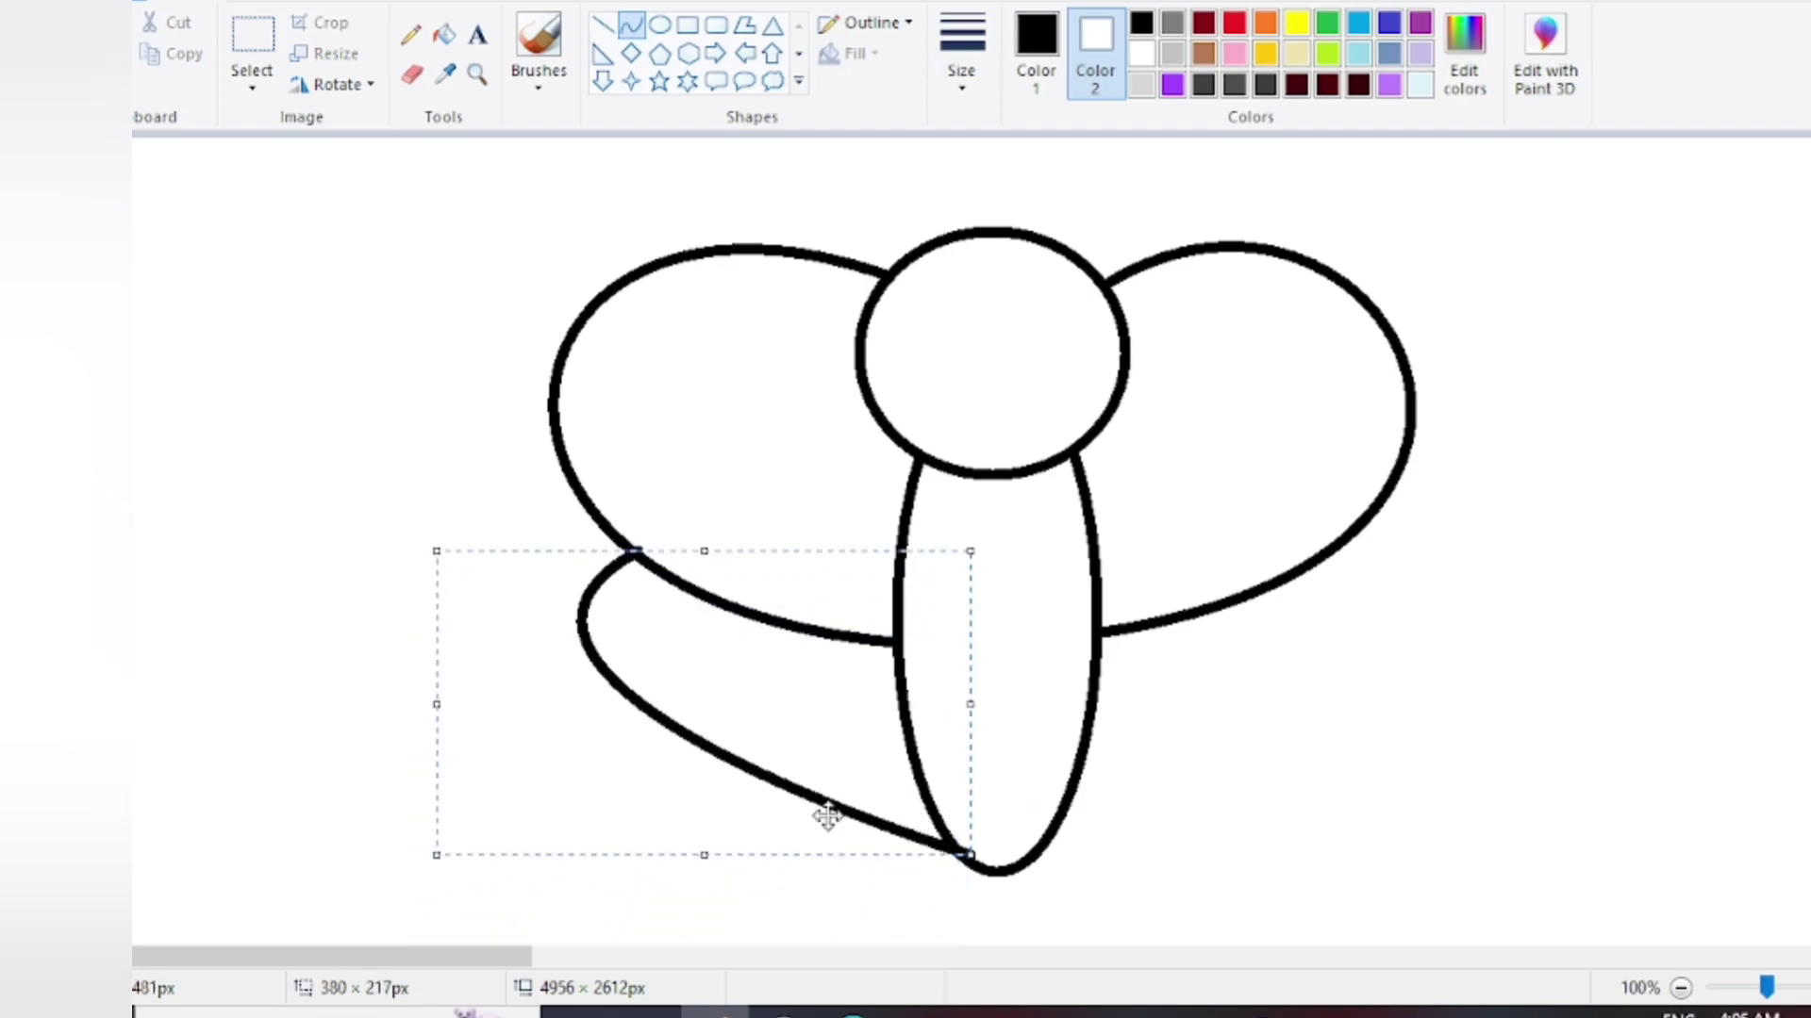
{"action": "key", "text": "ctrl+z"}
{"action": "left_click_drag", "start_coordinate": [657, 570], "coordinate": [963, 863]}
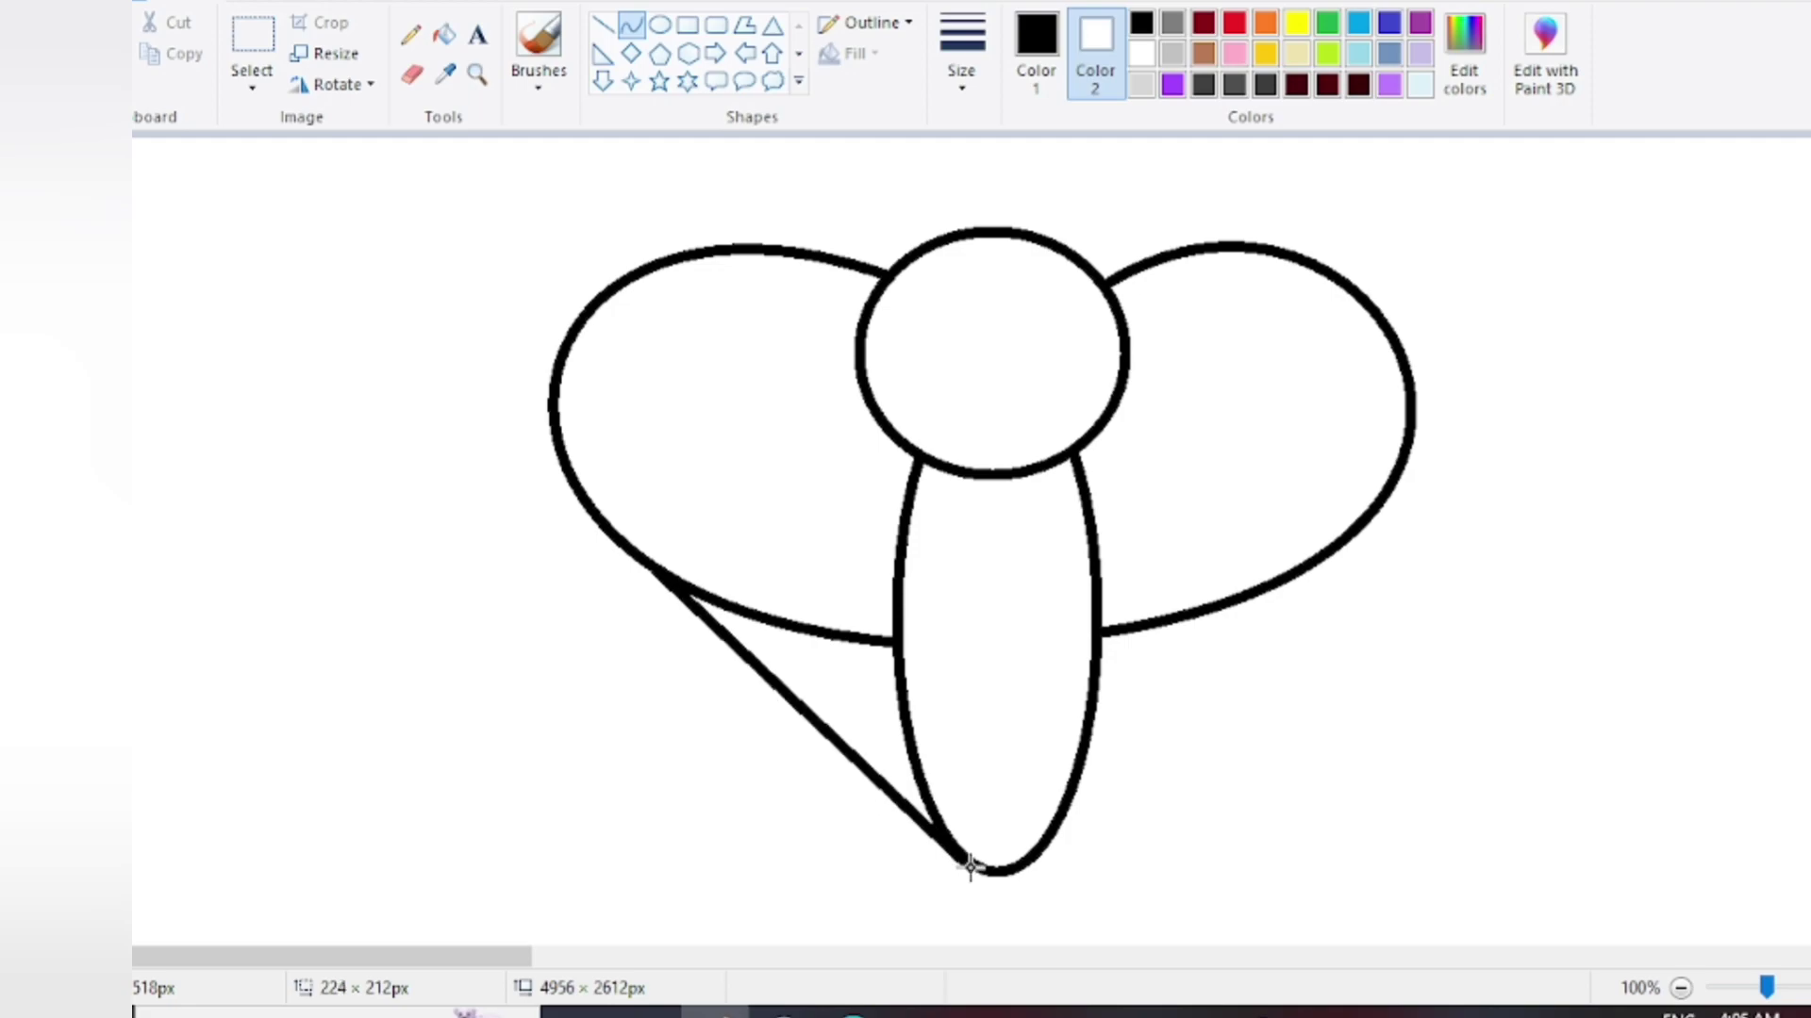
{"action": "left_click_drag", "start_coordinate": [767, 634], "coordinate": [532, 701]}
{"action": "key", "text": "ctrl+z"}
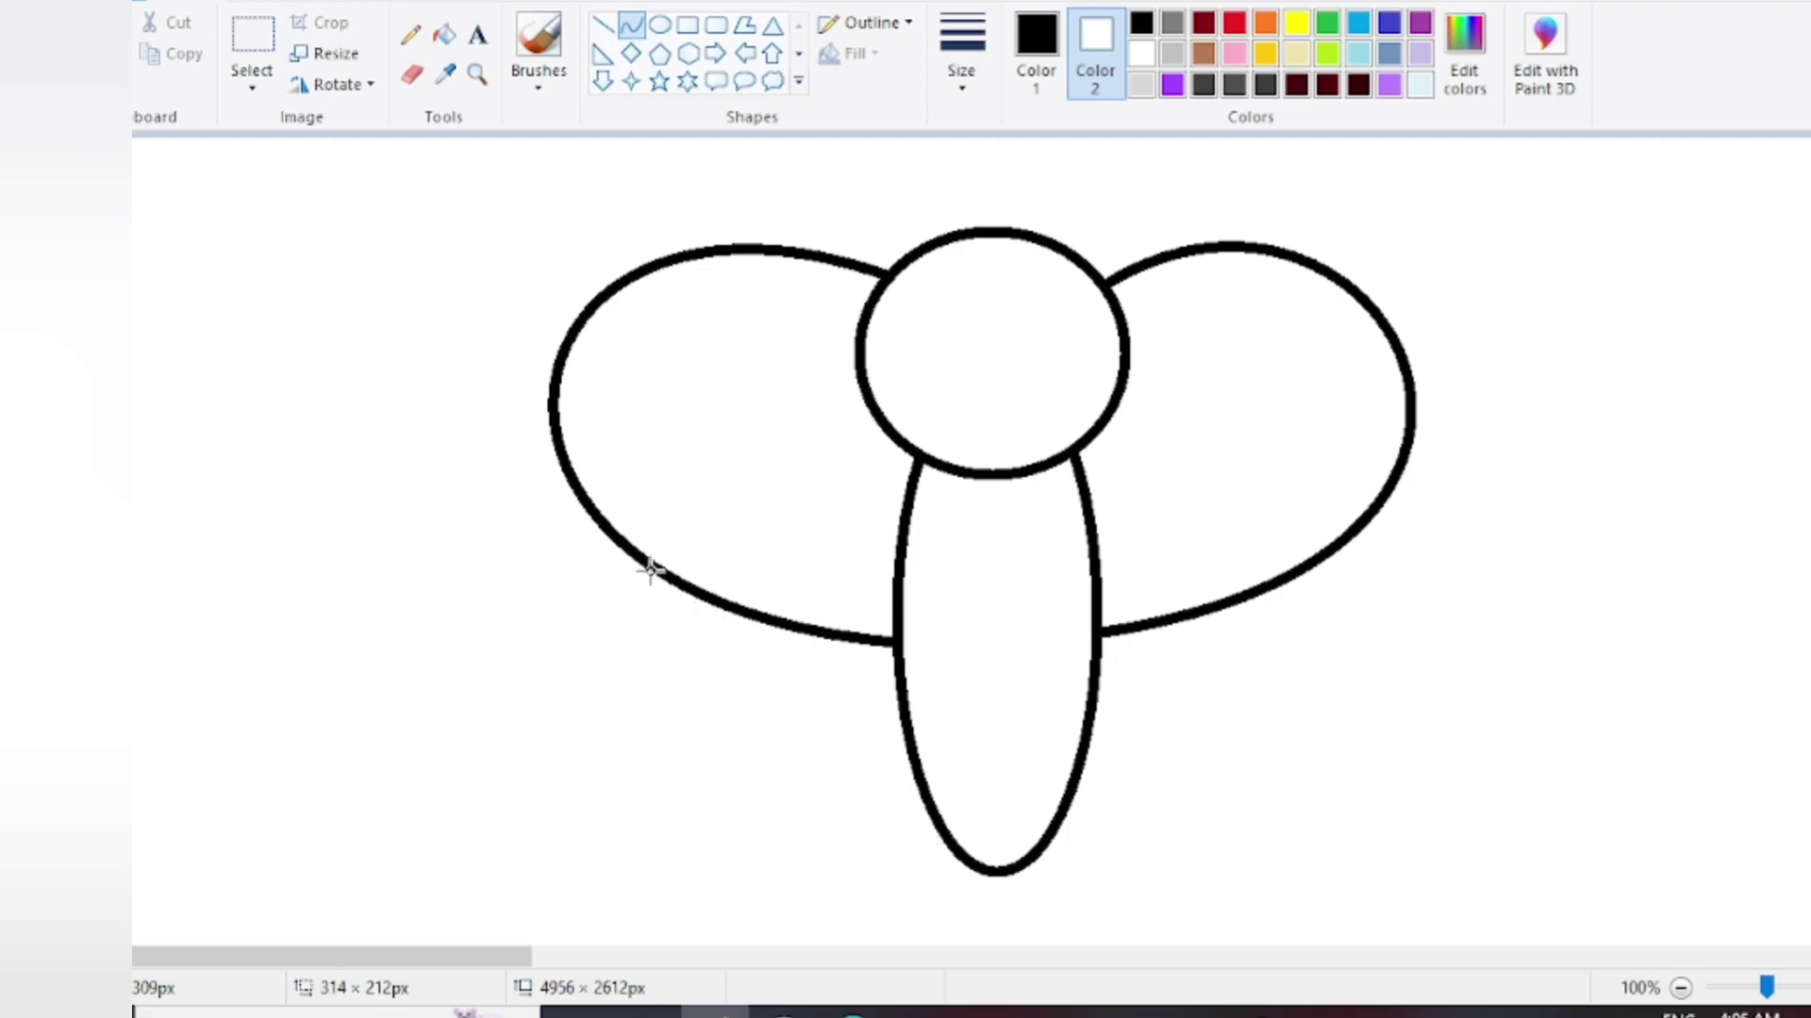
Draw the lower left wing as a rounded curve from the upper left wing's lower edge to the body's bottom tip
{"action": "left_click_drag", "start_coordinate": [649, 570], "coordinate": [961, 862]}
{"action": "left_click_drag", "start_coordinate": [670, 596], "coordinate": [641, 933]}
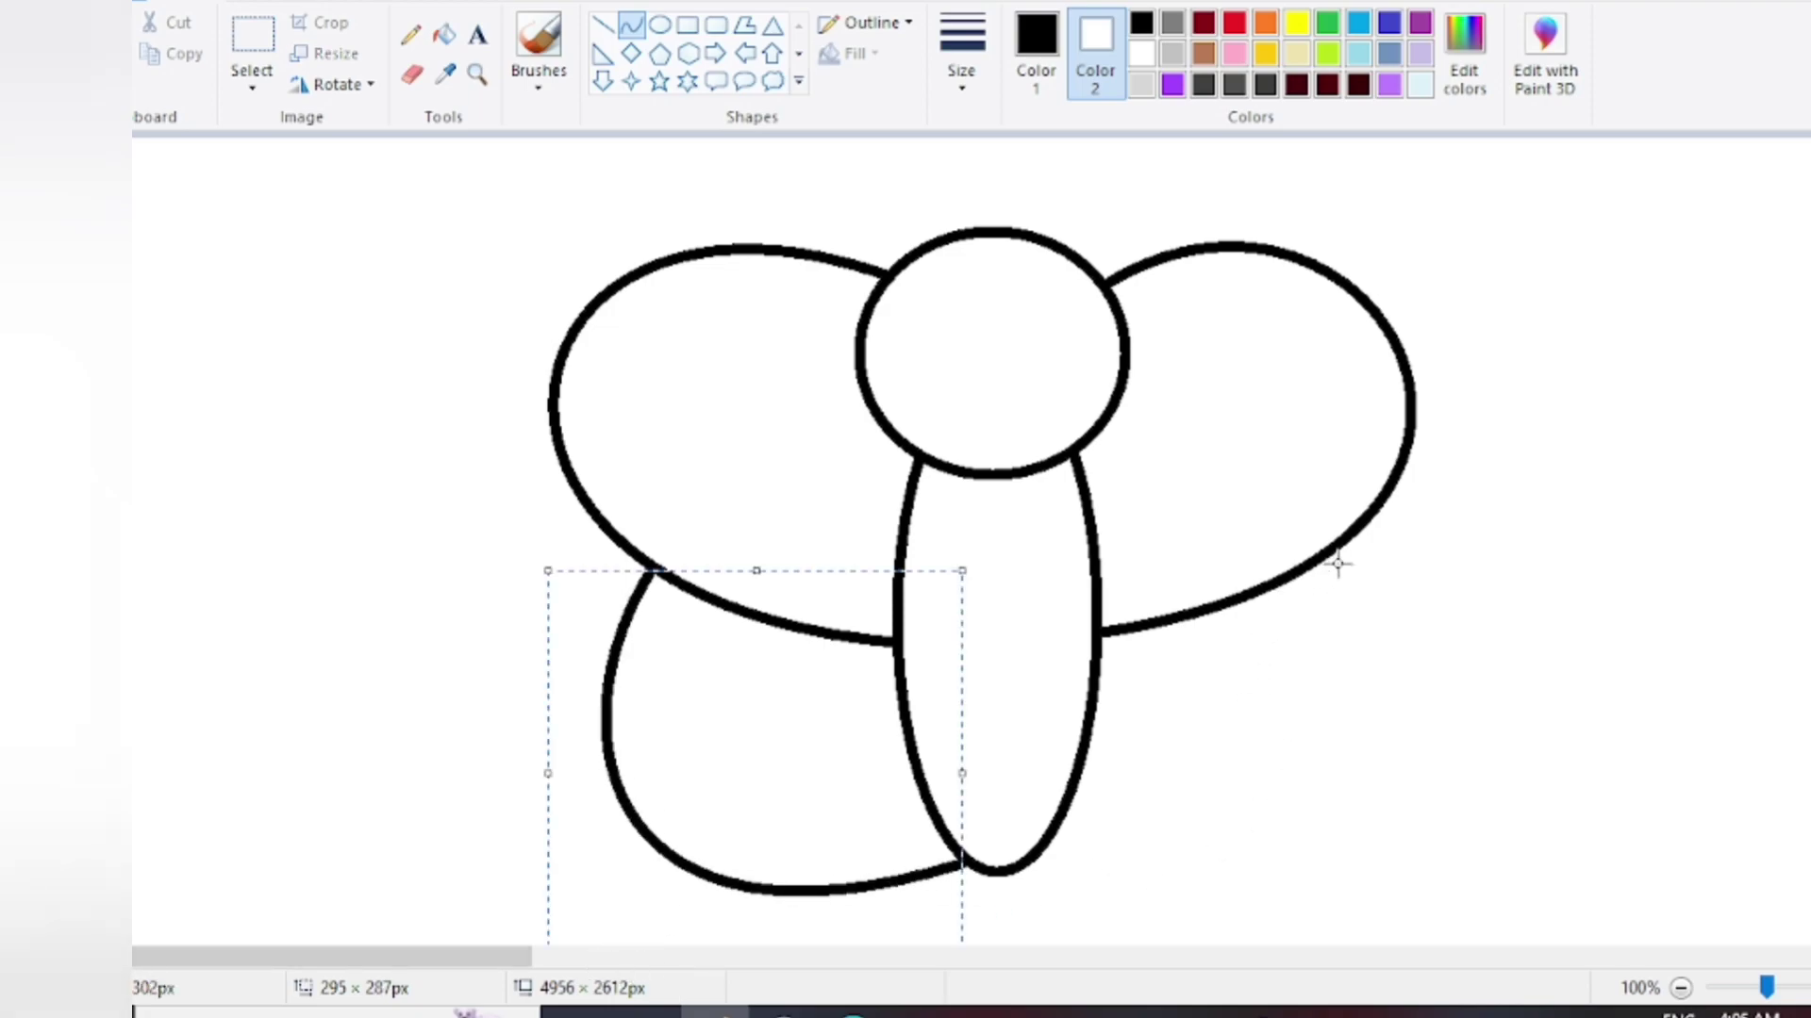
{"action": "mouse_move", "coordinate": [1332, 552]}
{"action": "left_mouse_down"}
{"action": "mouse_move", "coordinate": [1151, 837]}
{"action": "mouse_move", "coordinate": [1043, 858]}
{"action": "left_mouse_up"}
{"action": "mouse_move", "coordinate": [1132, 776]}
{"action": "left_mouse_down"}
{"action": "mouse_move", "coordinate": [1419, 712]}
{"action": "mouse_move", "coordinate": [1424, 736]}
{"action": "left_mouse_up"}
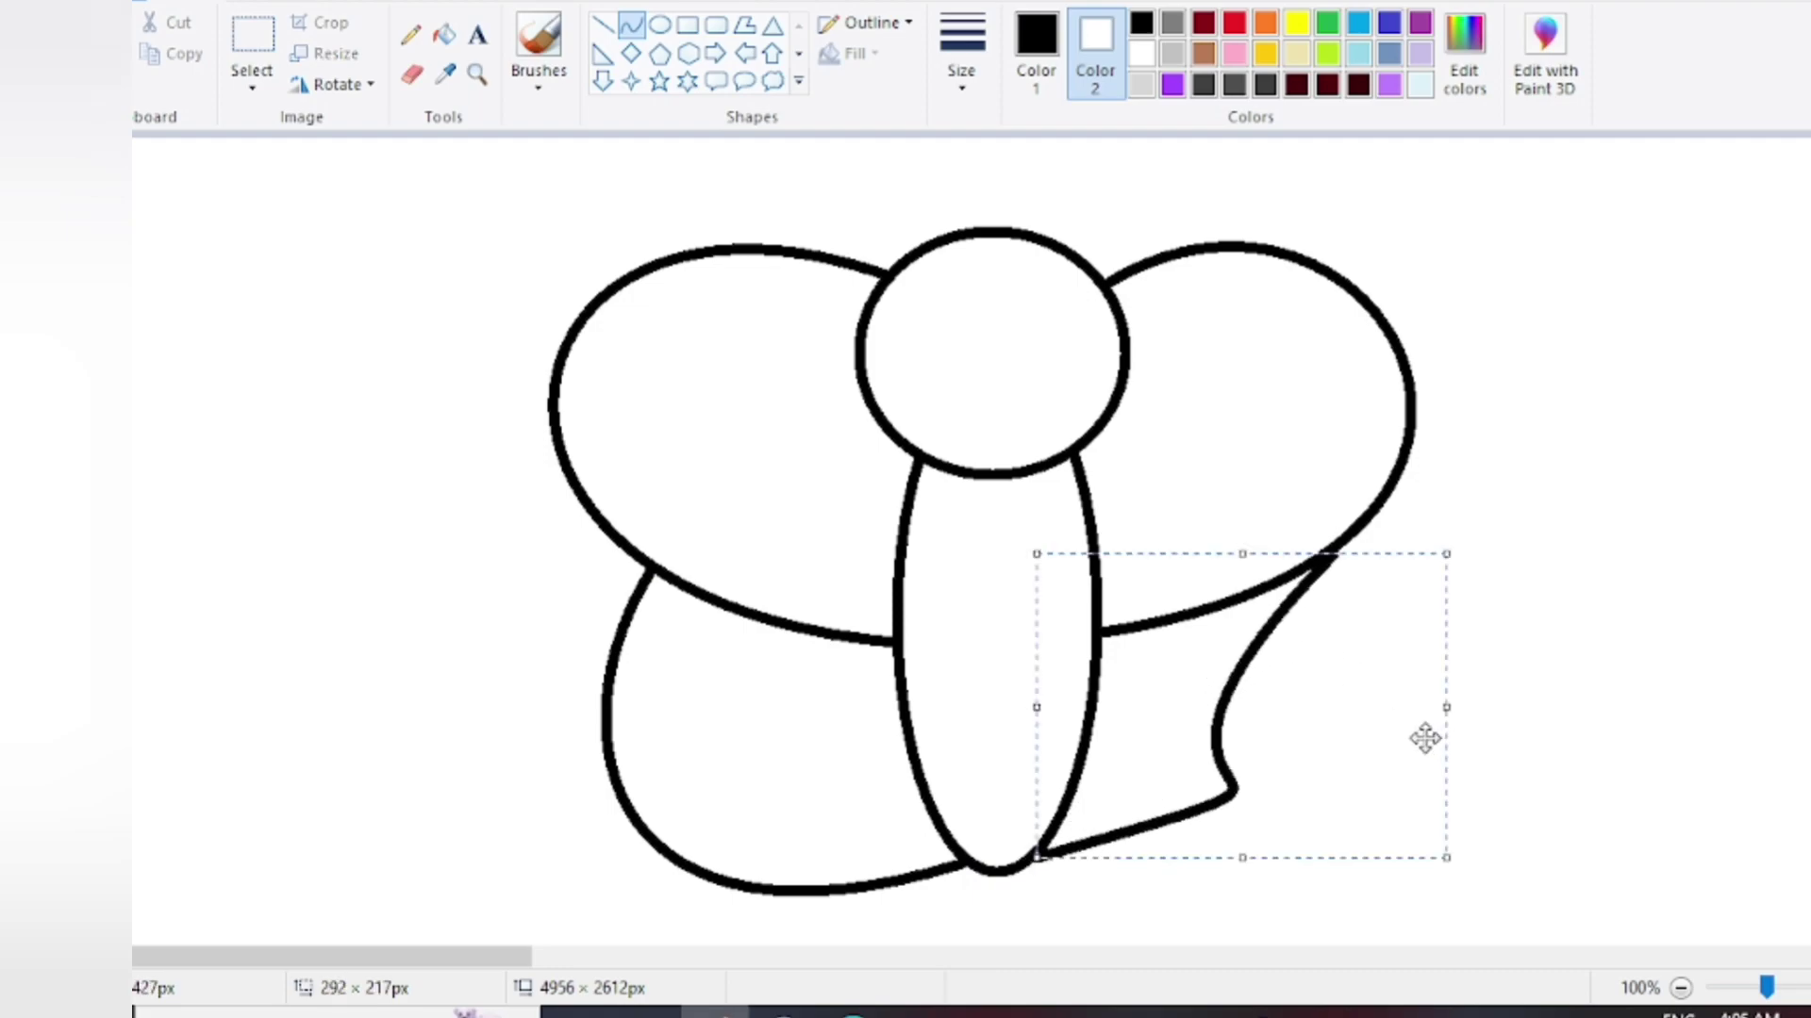
{"action": "key", "text": "ctrl+z"}
Draw the lower right wing as a rounded curve from the upper right wing's lower edge to the body's bottom tip
{"action": "left_click_drag", "start_coordinate": [1337, 544], "coordinate": [1043, 856]}
{"action": "mouse_move", "coordinate": [1293, 667]}
{"action": "left_mouse_down"}
{"action": "mouse_move", "coordinate": [1370, 680]}
{"action": "mouse_move", "coordinate": [1406, 752]}
{"action": "mouse_move", "coordinate": [1499, 824]}
{"action": "left_mouse_up"}
{"action": "left_click_drag", "start_coordinate": [1254, 877], "coordinate": [1208, 958]}
{"action": "left_click", "coordinate": [1672, 513]}
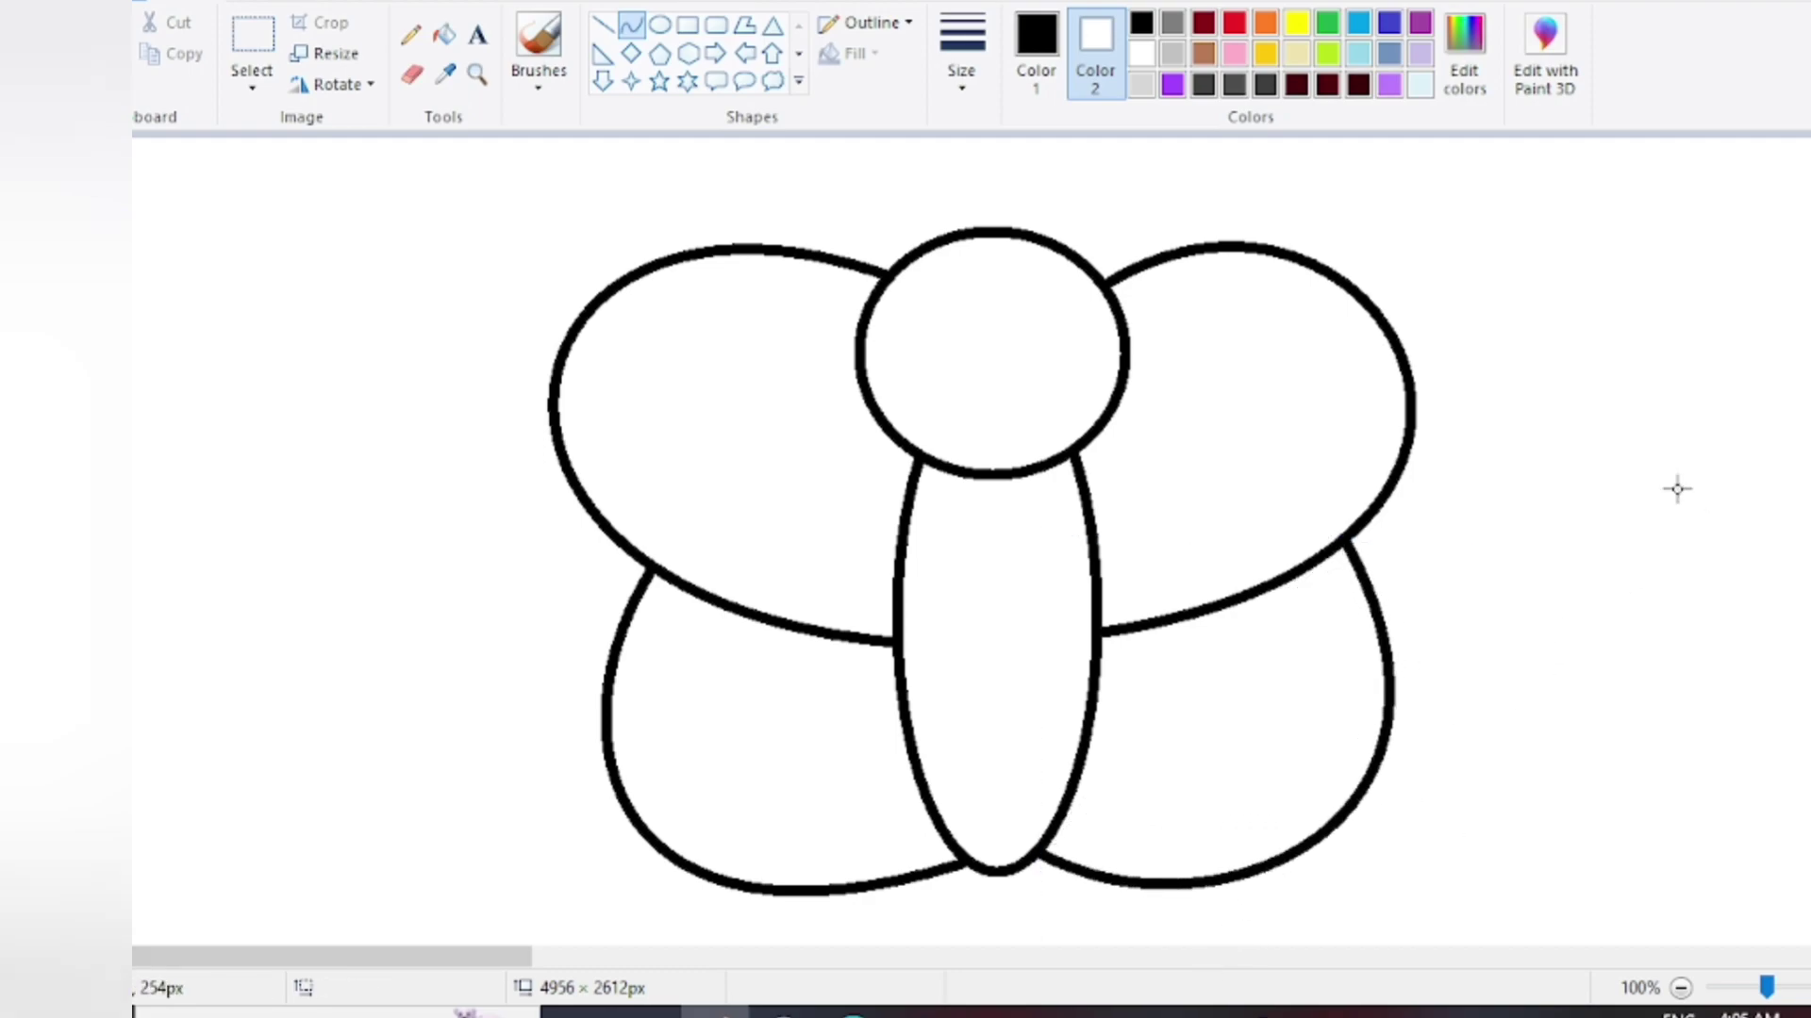
Draw two nested ovals in the upper left wing, the inner about 66 × 60 px, and one about 88 × 83 px in the lower left wing
{"action": "left_click", "coordinate": [661, 28]}
{"action": "left_click_drag", "start_coordinate": [657, 460], "coordinate": [833, 305]}
{"action": "left_click_drag", "start_coordinate": [749, 366], "coordinate": [730, 398]}
{"action": "left_click", "coordinate": [505, 214]}
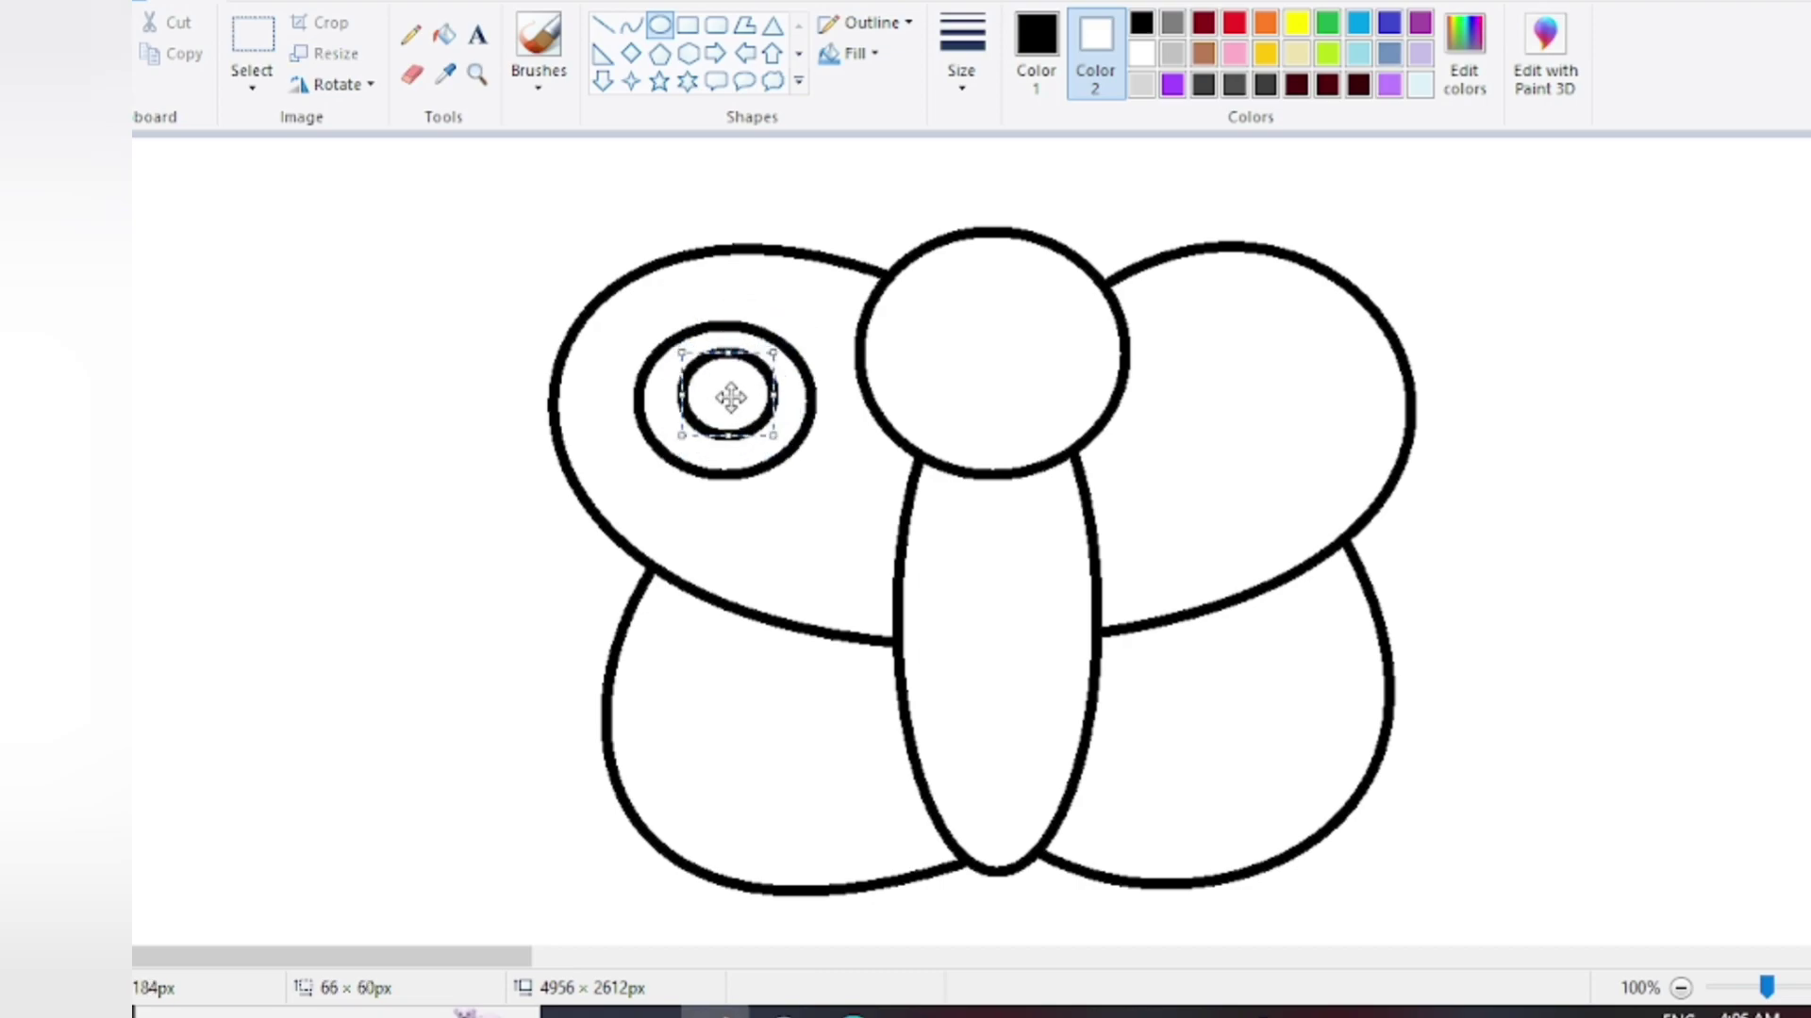
{"action": "mouse_move", "coordinate": [722, 816]}
{"action": "left_mouse_down"}
{"action": "mouse_move", "coordinate": [843, 693]}
{"action": "mouse_move", "coordinate": [746, 735]}
{"action": "left_mouse_up"}
Copy the nested ovals from the upper left wing and place the duplicate inside the upper right wing
{"action": "left_click", "coordinate": [252, 79]}
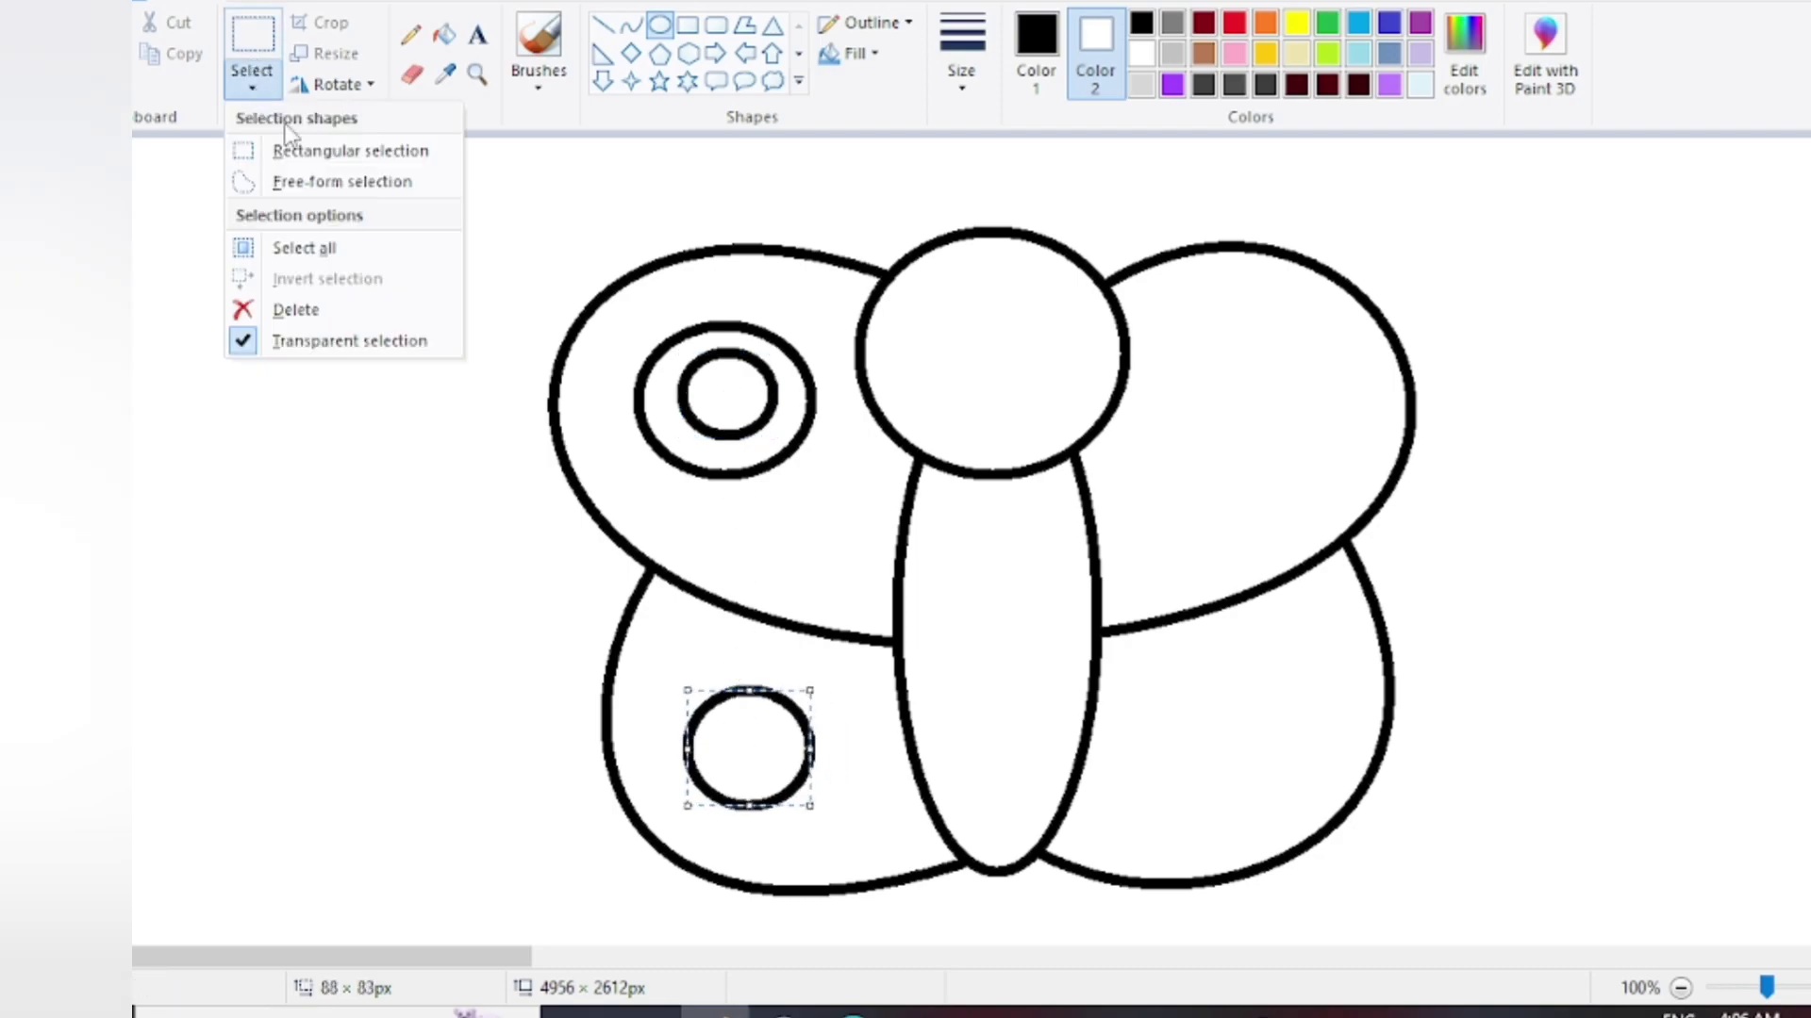
{"action": "left_click", "coordinate": [283, 150]}
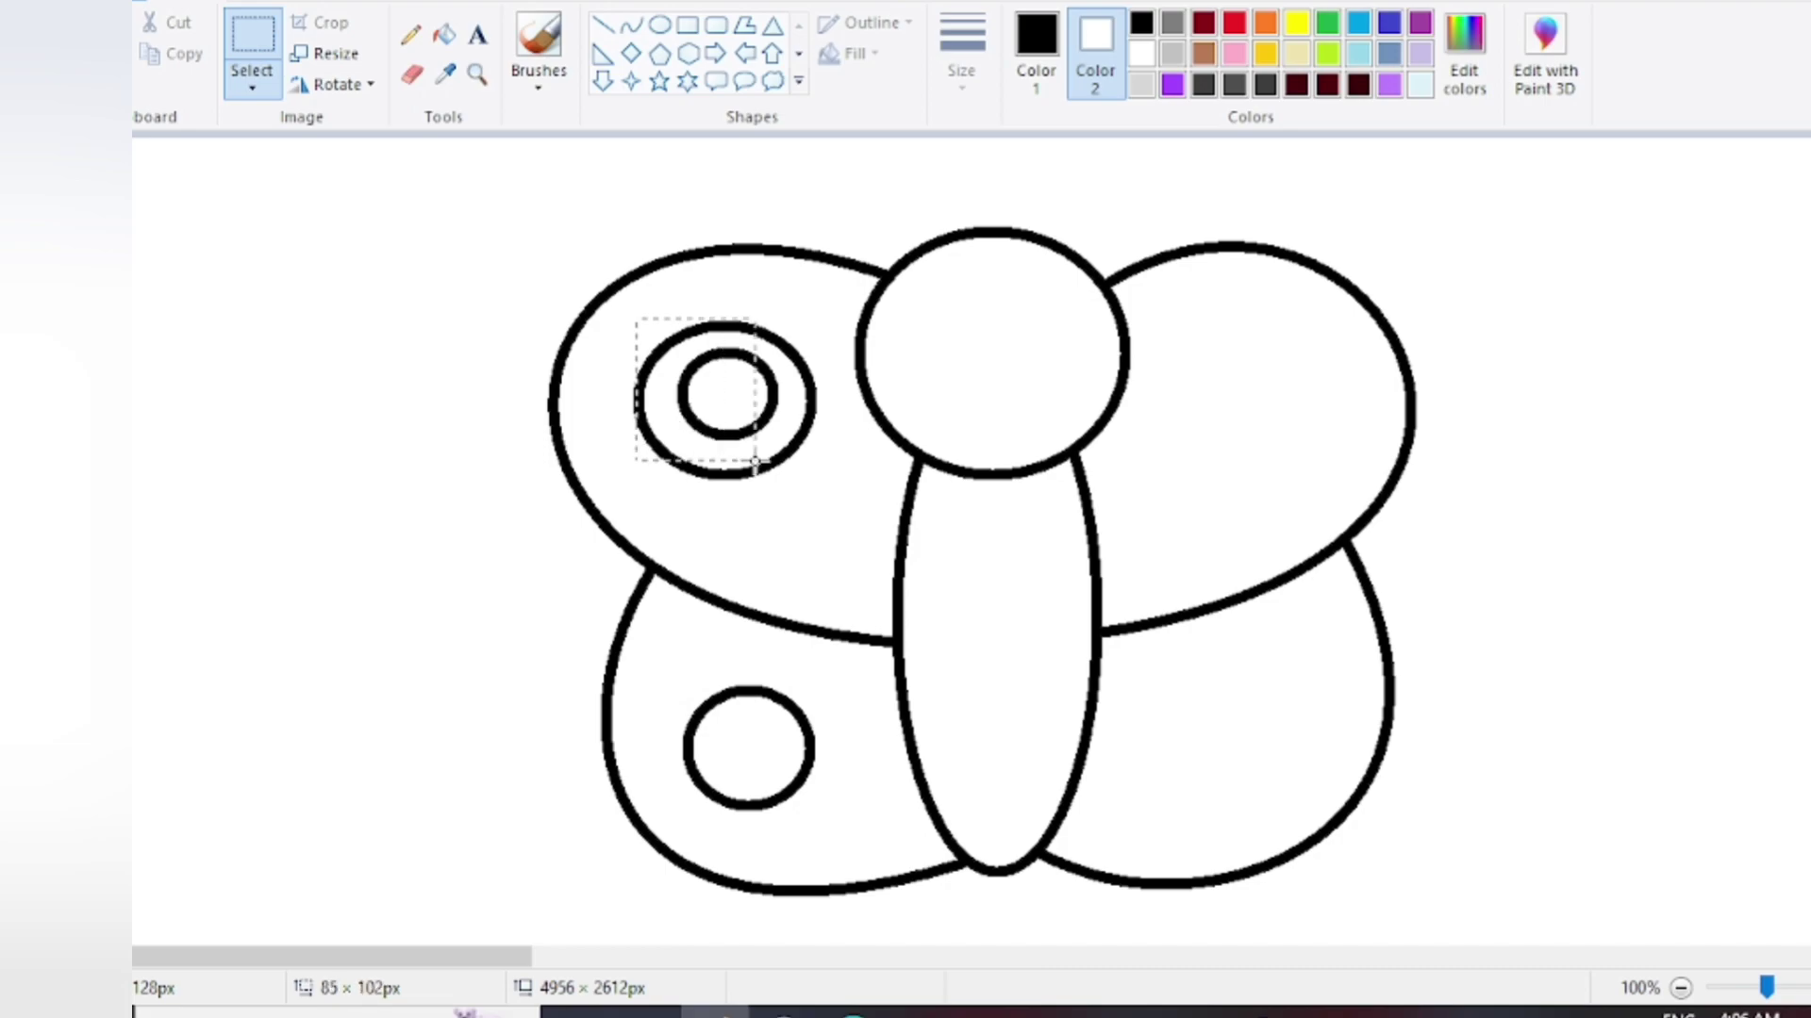
{"action": "left_click_drag", "start_coordinate": [636, 321], "coordinate": [637, 360]}
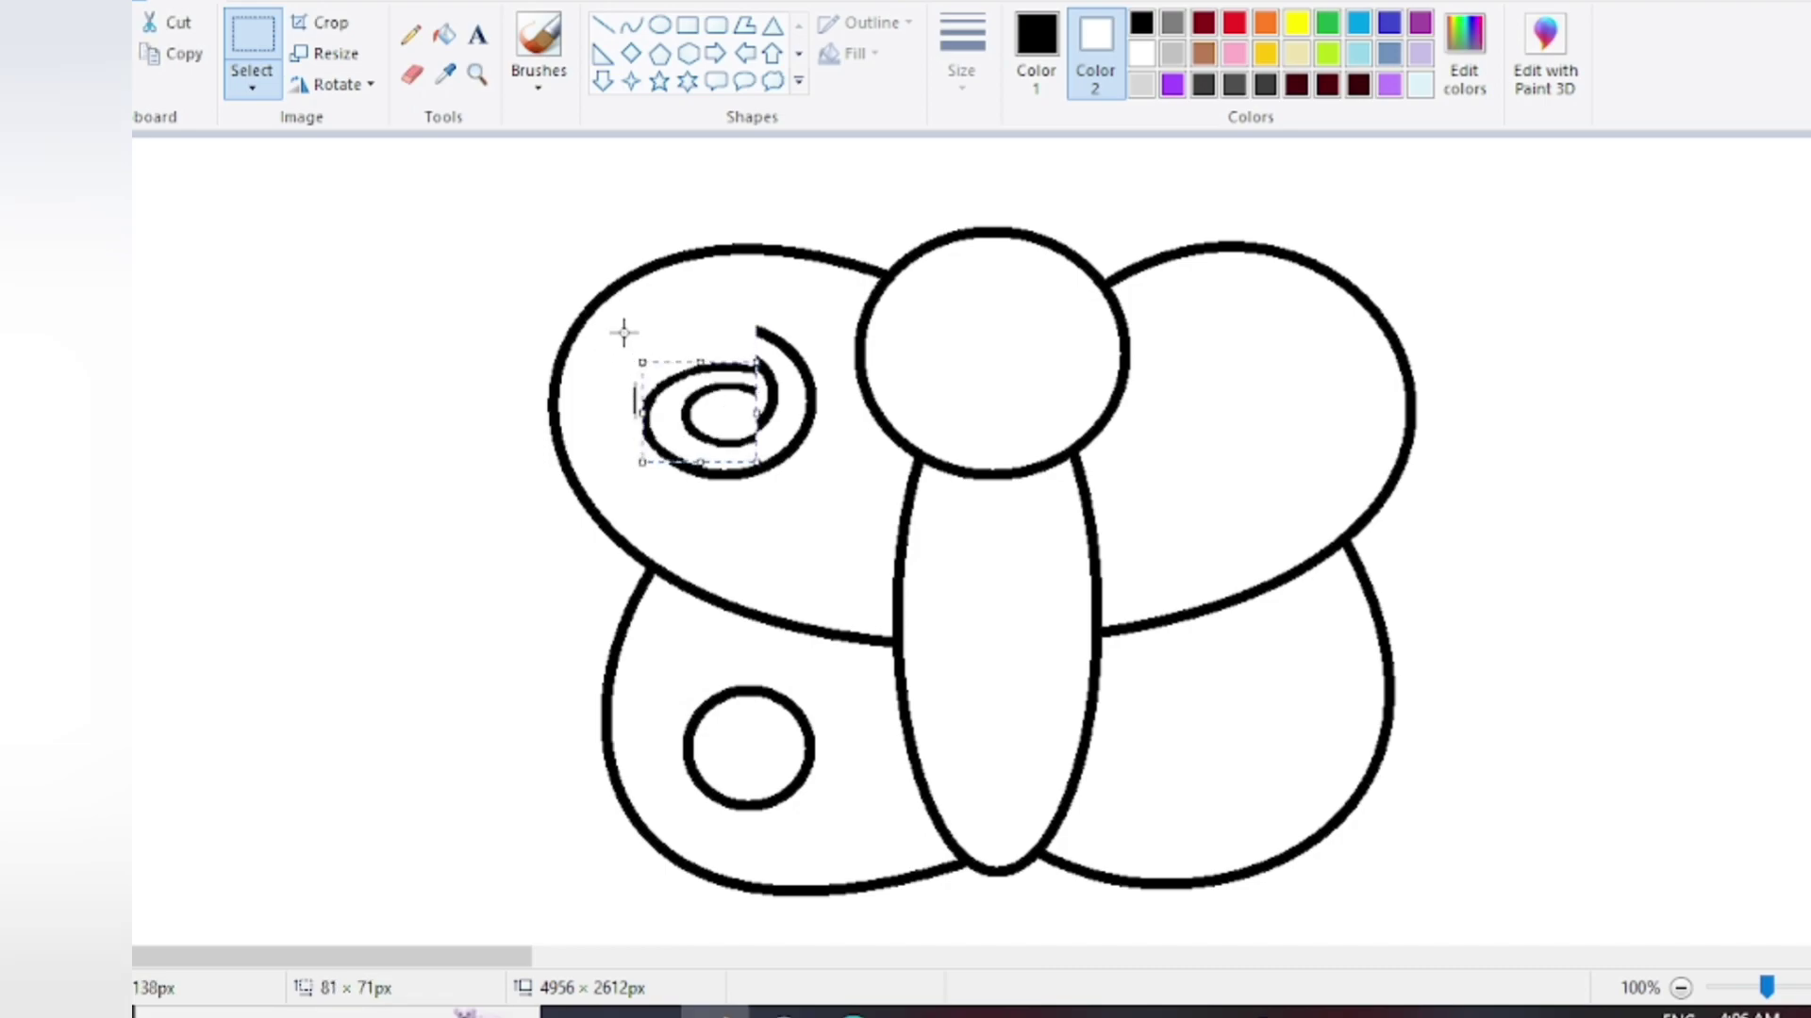
{"action": "key", "text": "ctrl+z"}
{"action": "left_click_drag", "start_coordinate": [709, 421], "coordinate": [834, 500]}
{"action": "right_click", "coordinate": [769, 415]}
{"action": "left_click", "coordinate": [836, 464]}
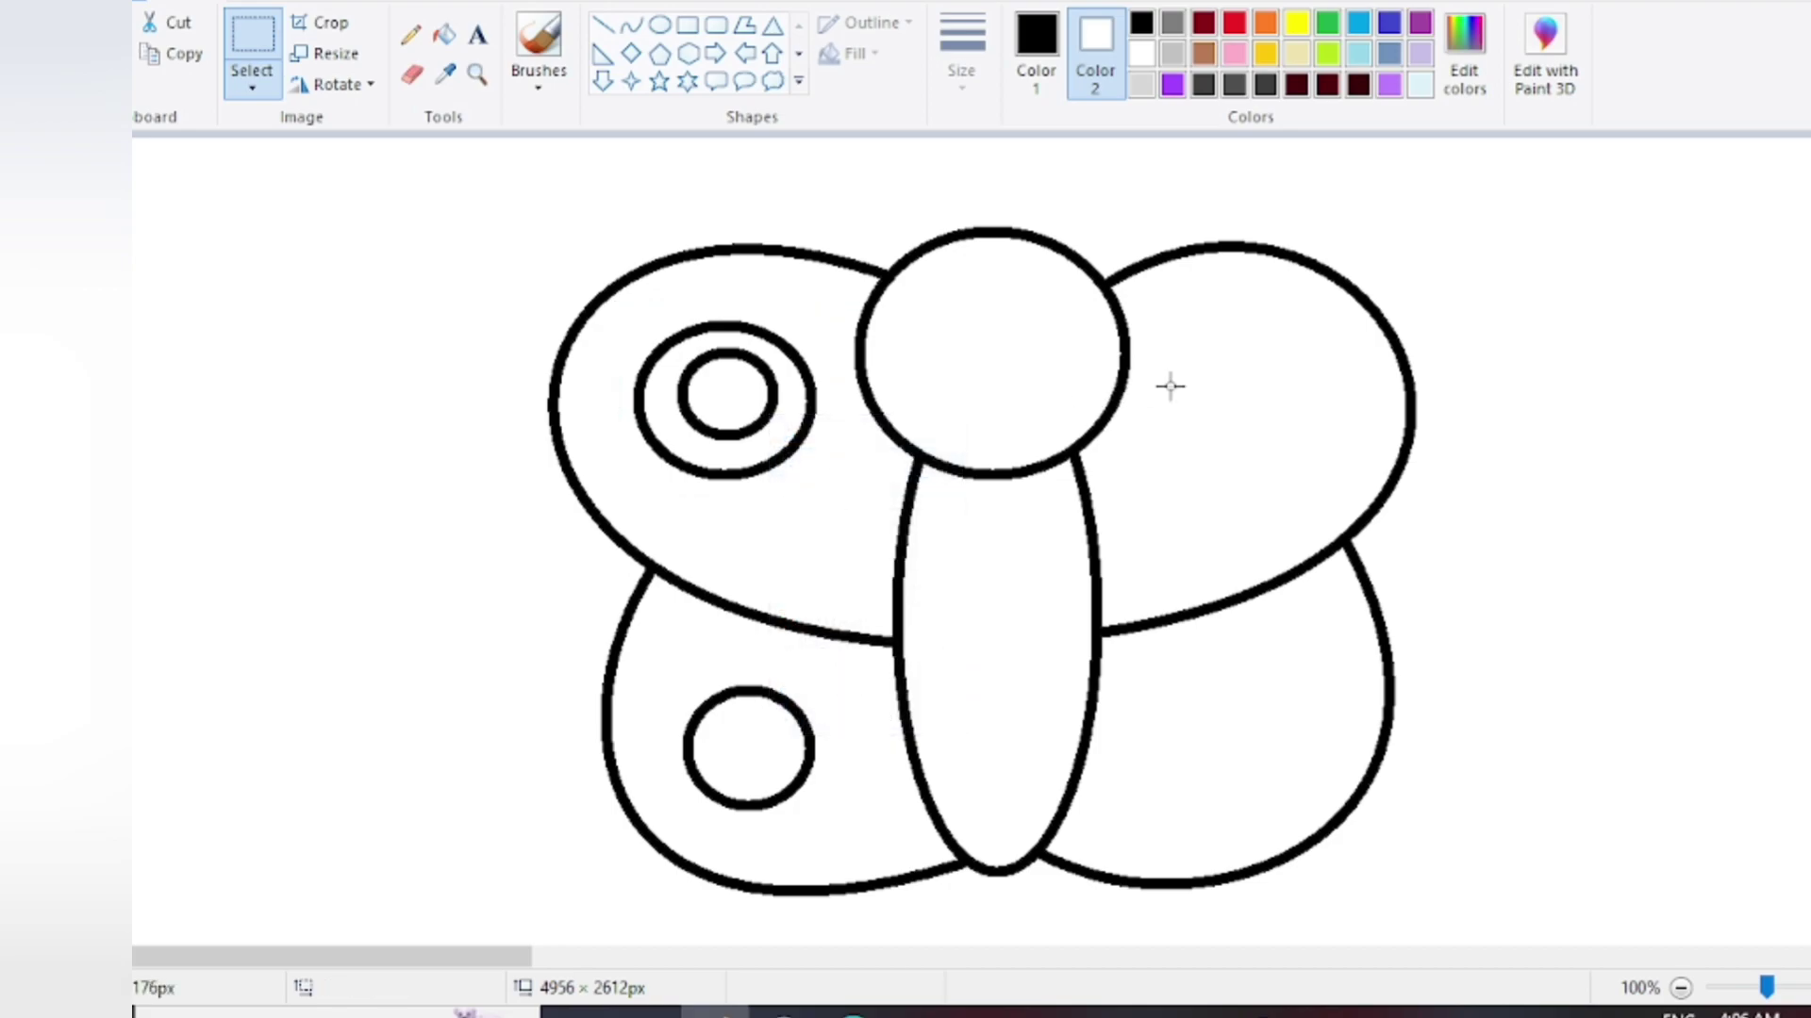
{"action": "right_click", "coordinate": [1170, 387]}
{"action": "left_click", "coordinate": [1226, 466]}
{"action": "left_click_drag", "start_coordinate": [198, 232], "coordinate": [1265, 384]}
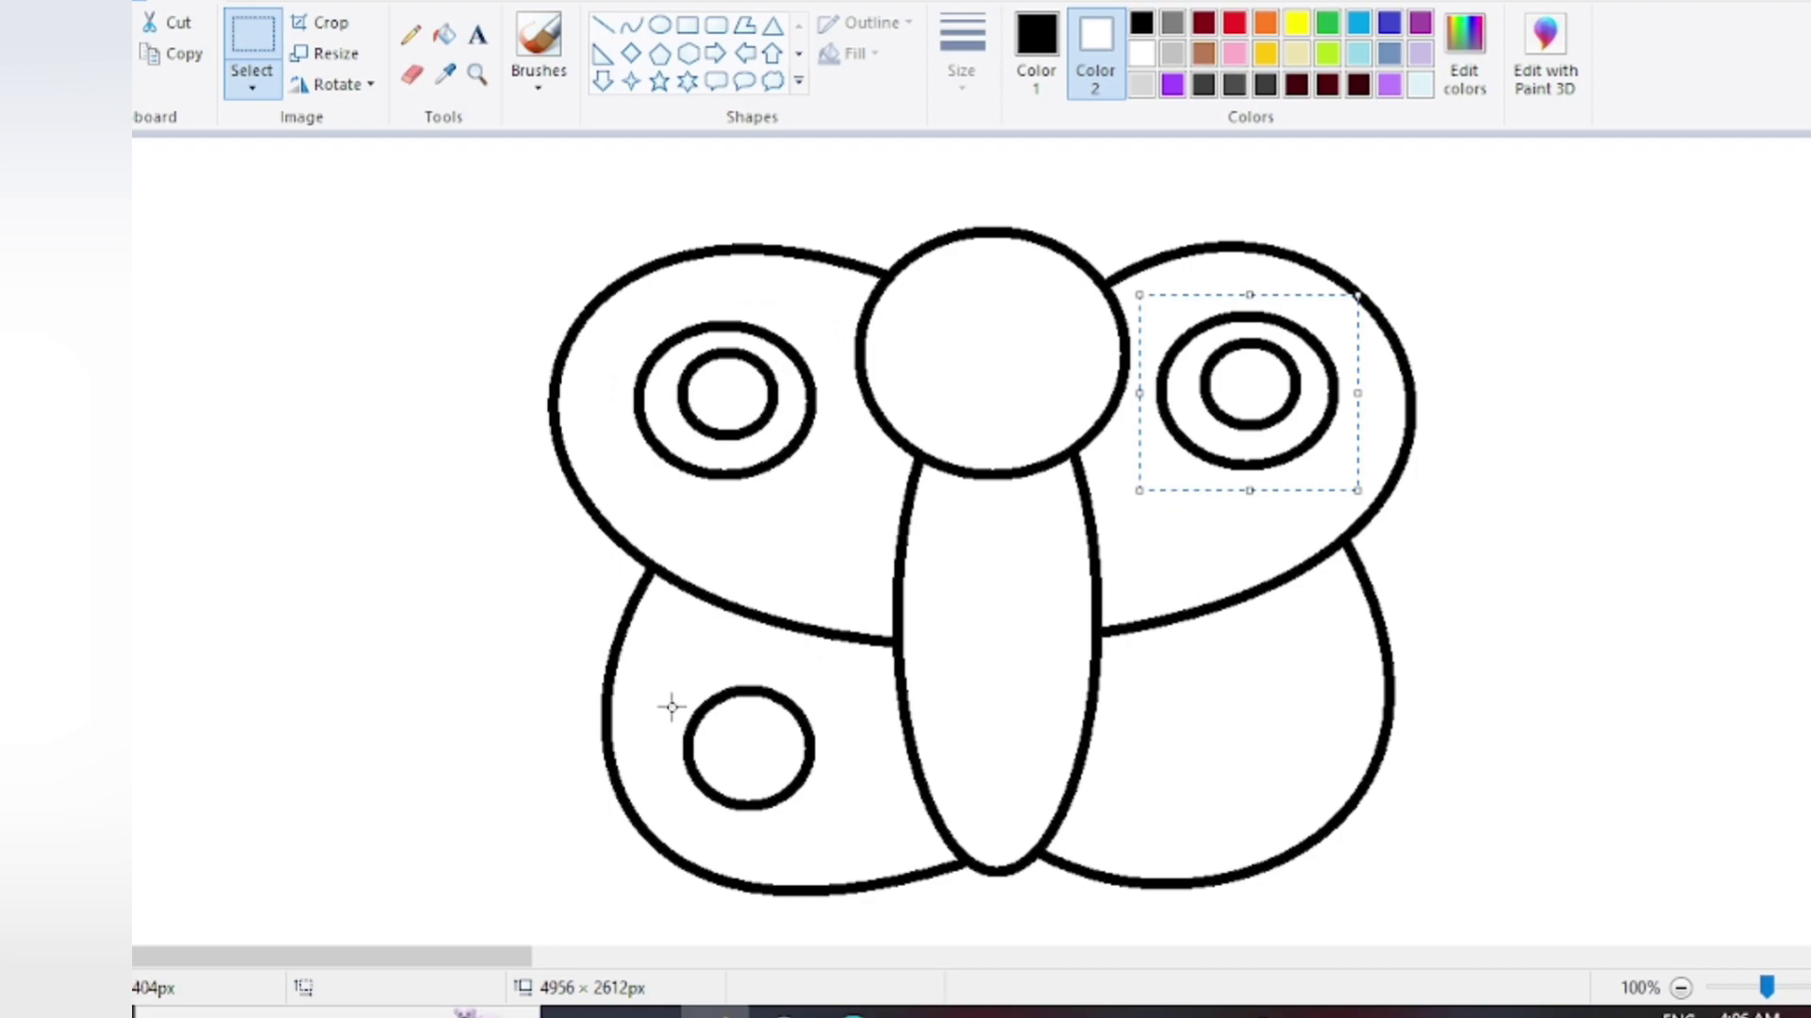
Copy the single oval from the lower left wing and place the duplicate inside the lower right wing
{"action": "left_click_drag", "start_coordinate": [663, 654], "coordinate": [829, 830]}
{"action": "right_click", "coordinate": [775, 431]}
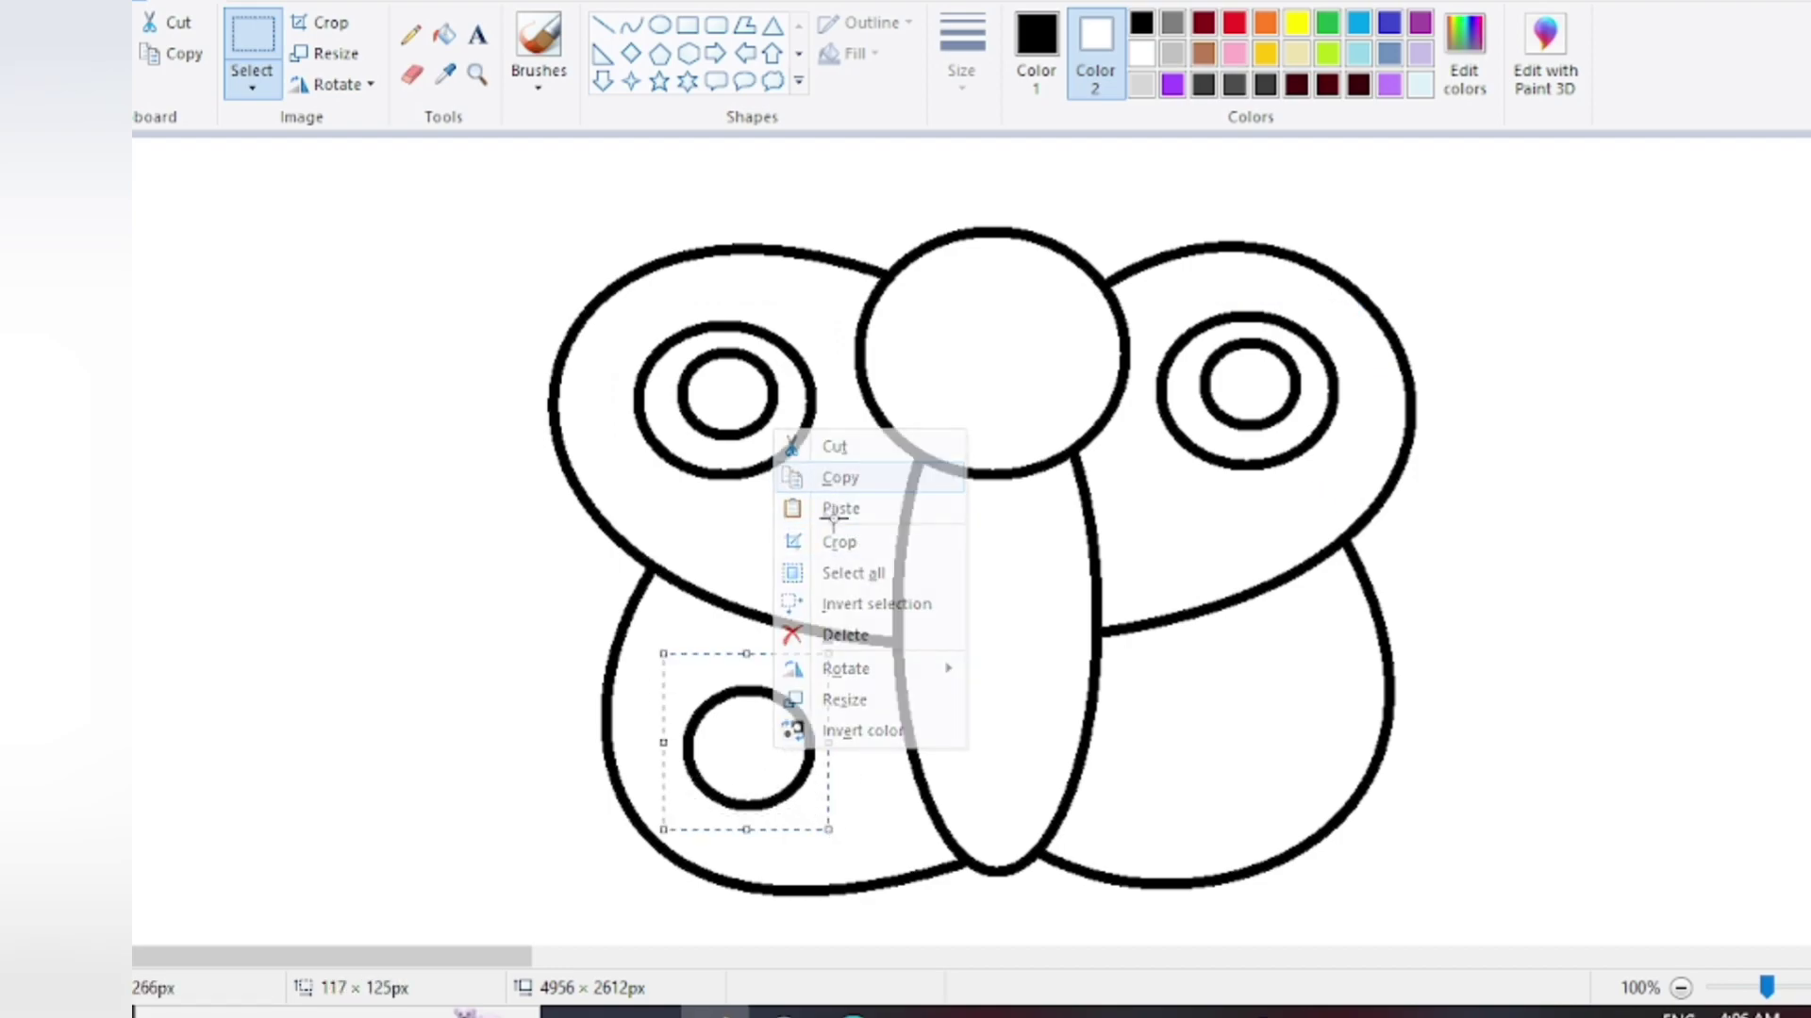
{"action": "left_click", "coordinate": [838, 478]}
{"action": "right_click", "coordinate": [1143, 396]}
{"action": "left_click", "coordinate": [1203, 479]}
{"action": "left_click_drag", "start_coordinate": [203, 283], "coordinate": [1276, 750]}
{"action": "left_click", "coordinate": [1616, 513]}
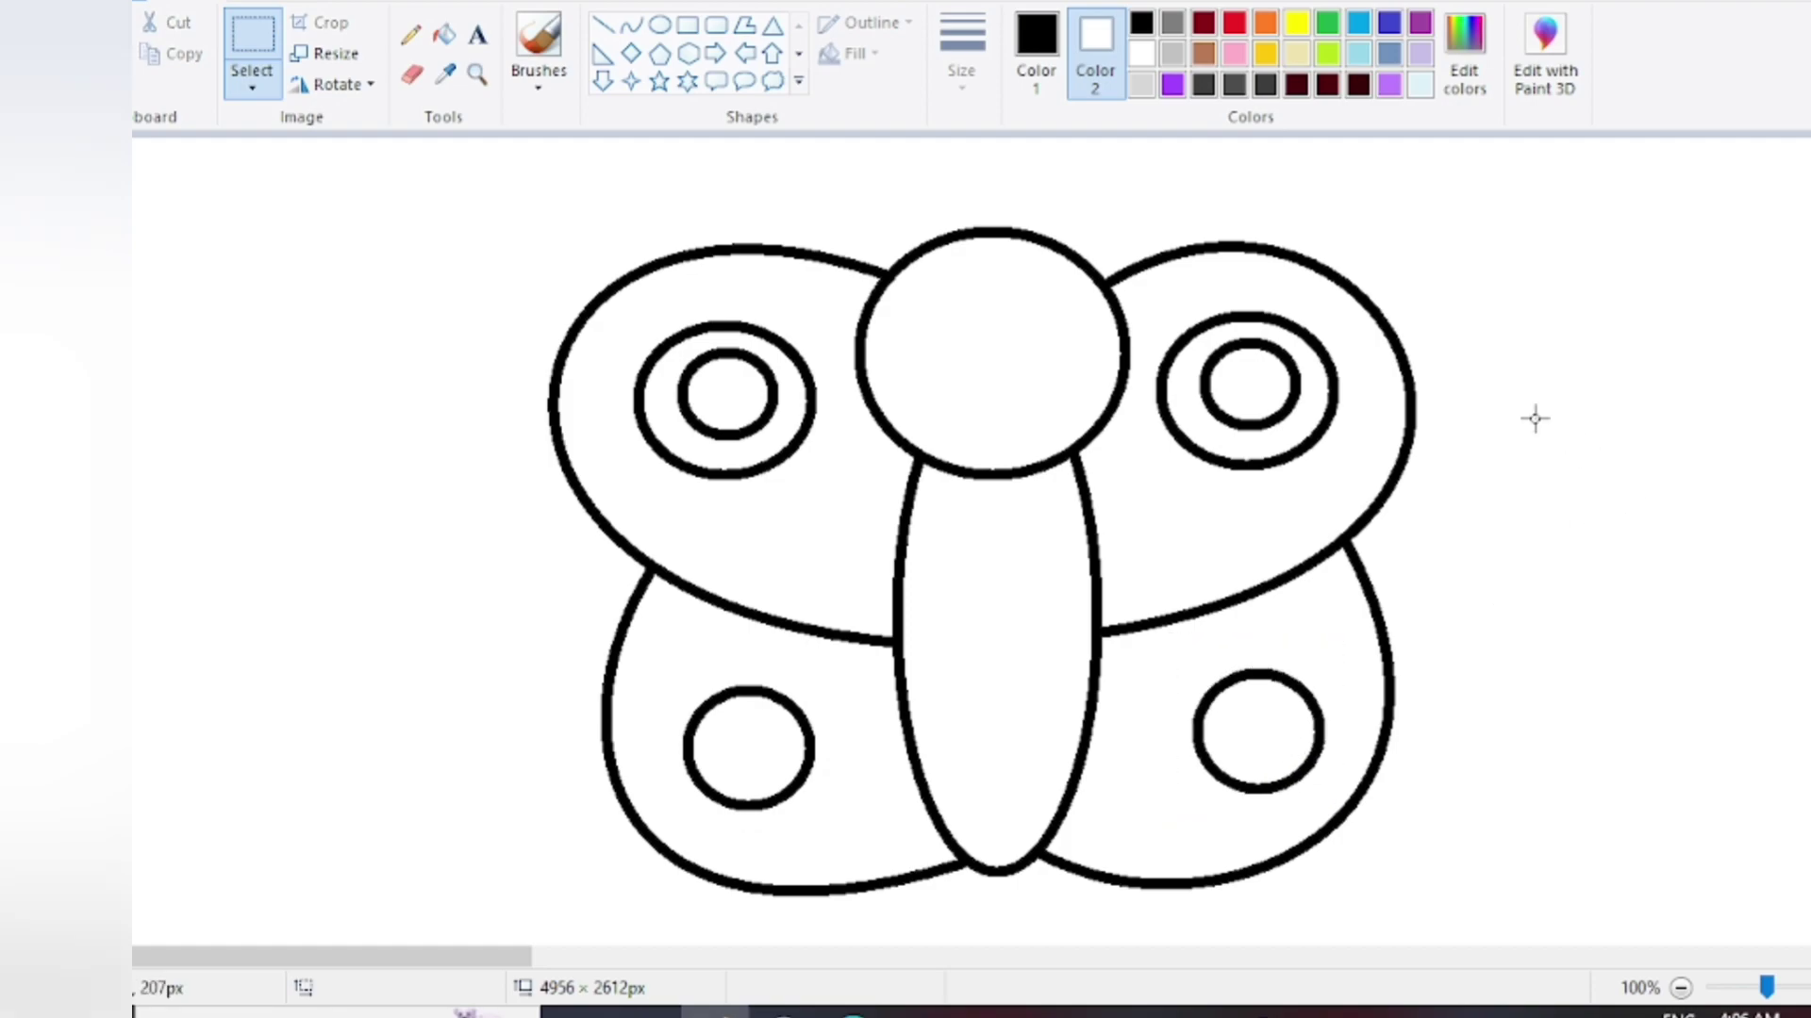
Draw an oval left eye on the head with a small circular pupil about 19 × 18 px in its upper right part
{"action": "left_click", "coordinate": [660, 25]}
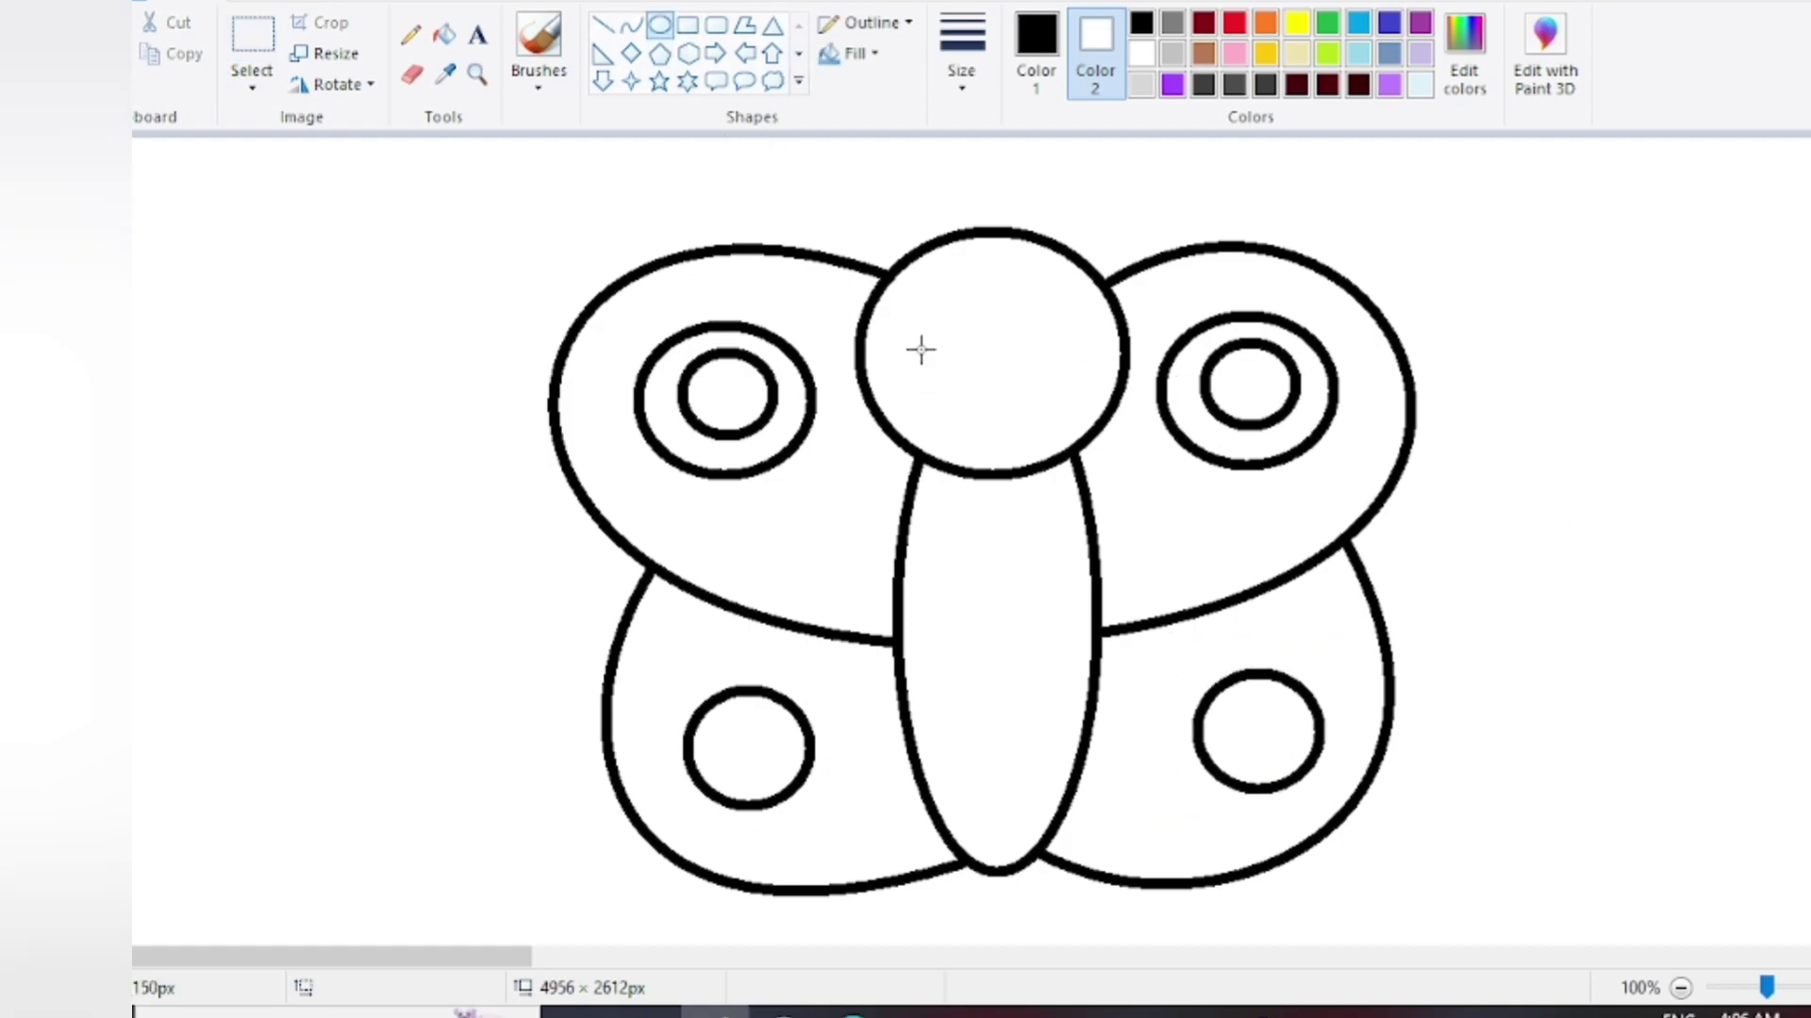
{"action": "left_click_drag", "start_coordinate": [920, 350], "coordinate": [982, 295]}
{"action": "left_click", "coordinate": [477, 75]}
{"action": "left_click", "coordinate": [739, 295]}
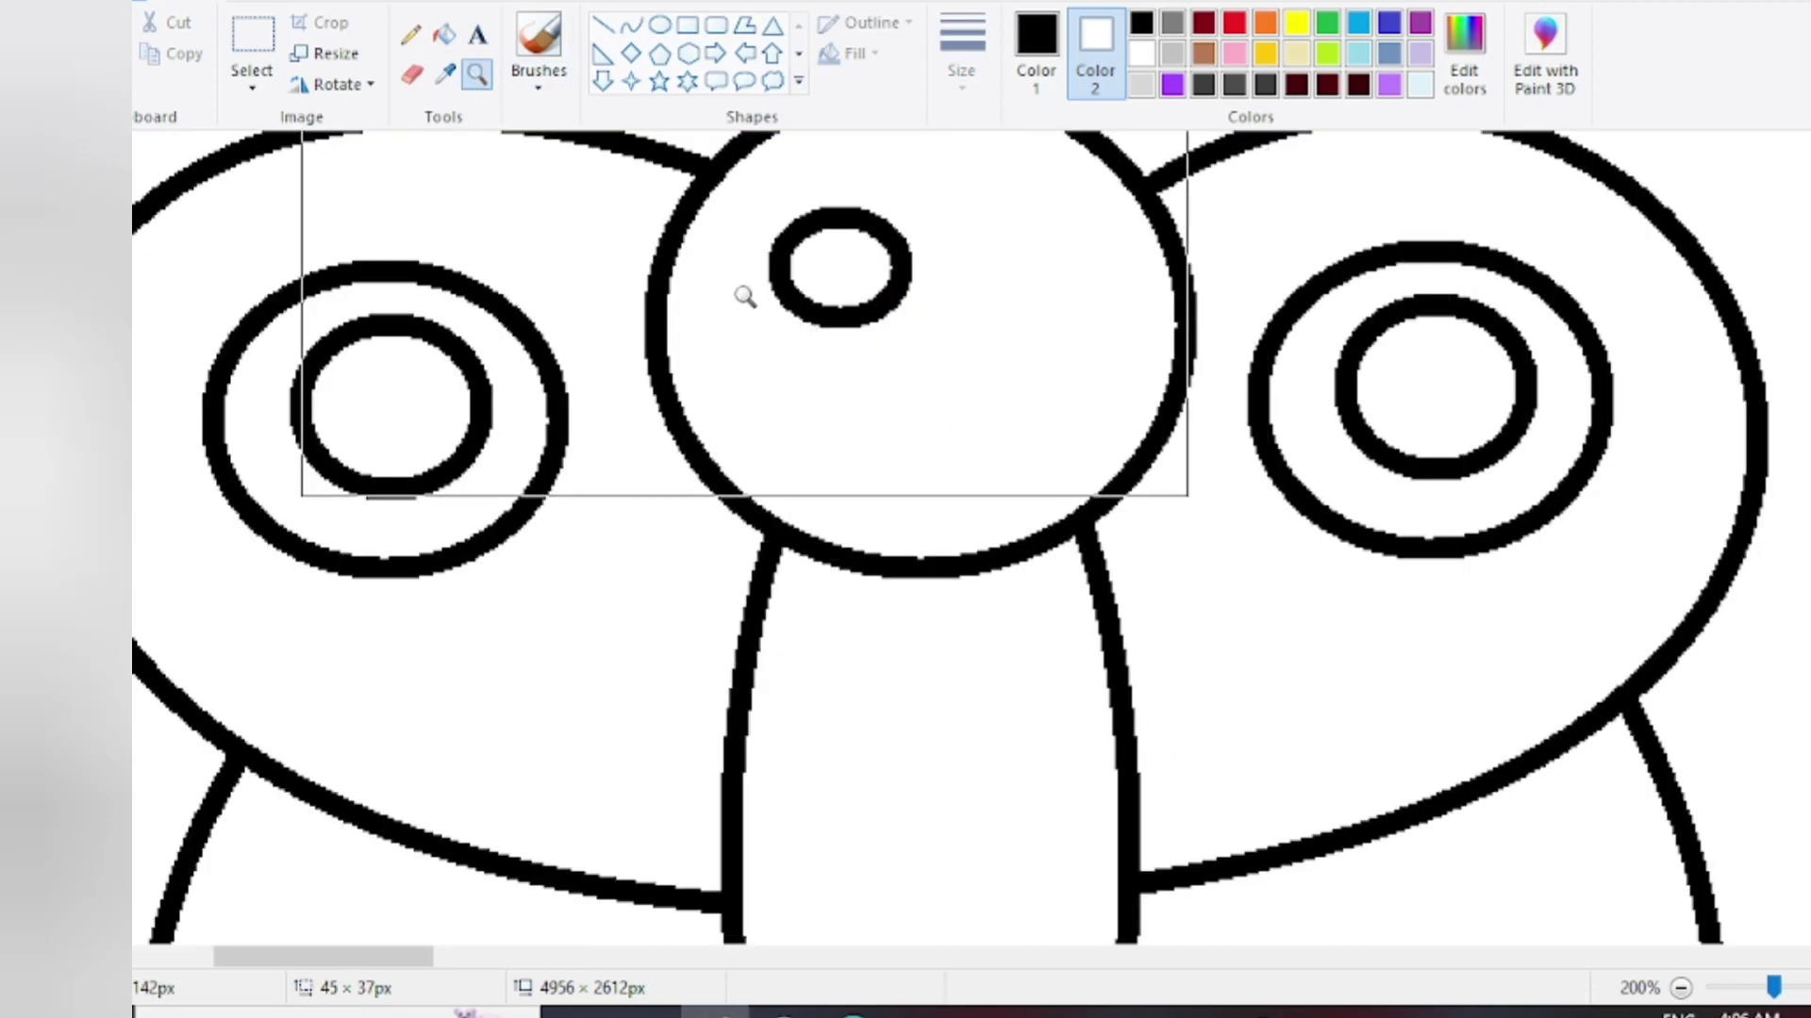
{"action": "scroll", "coordinate": [732, 295], "scroll_direction": "up", "scroll_amount": 2}
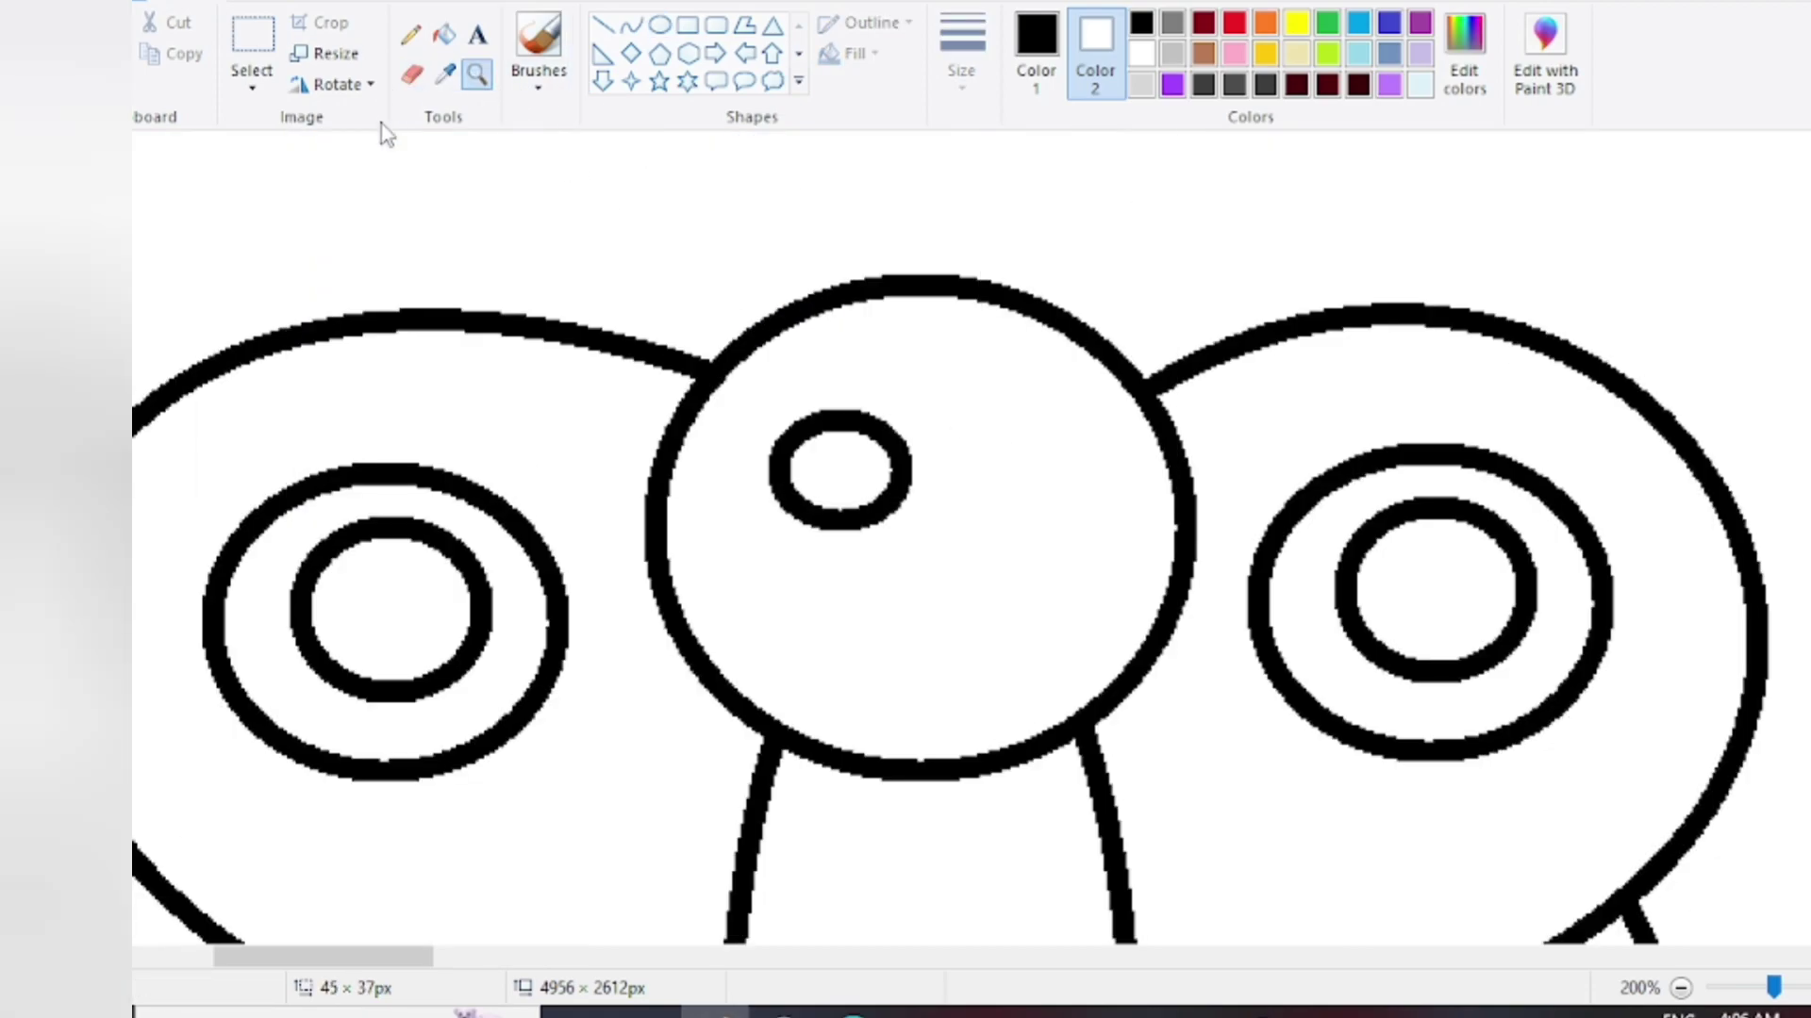
{"action": "left_click", "coordinate": [443, 36]}
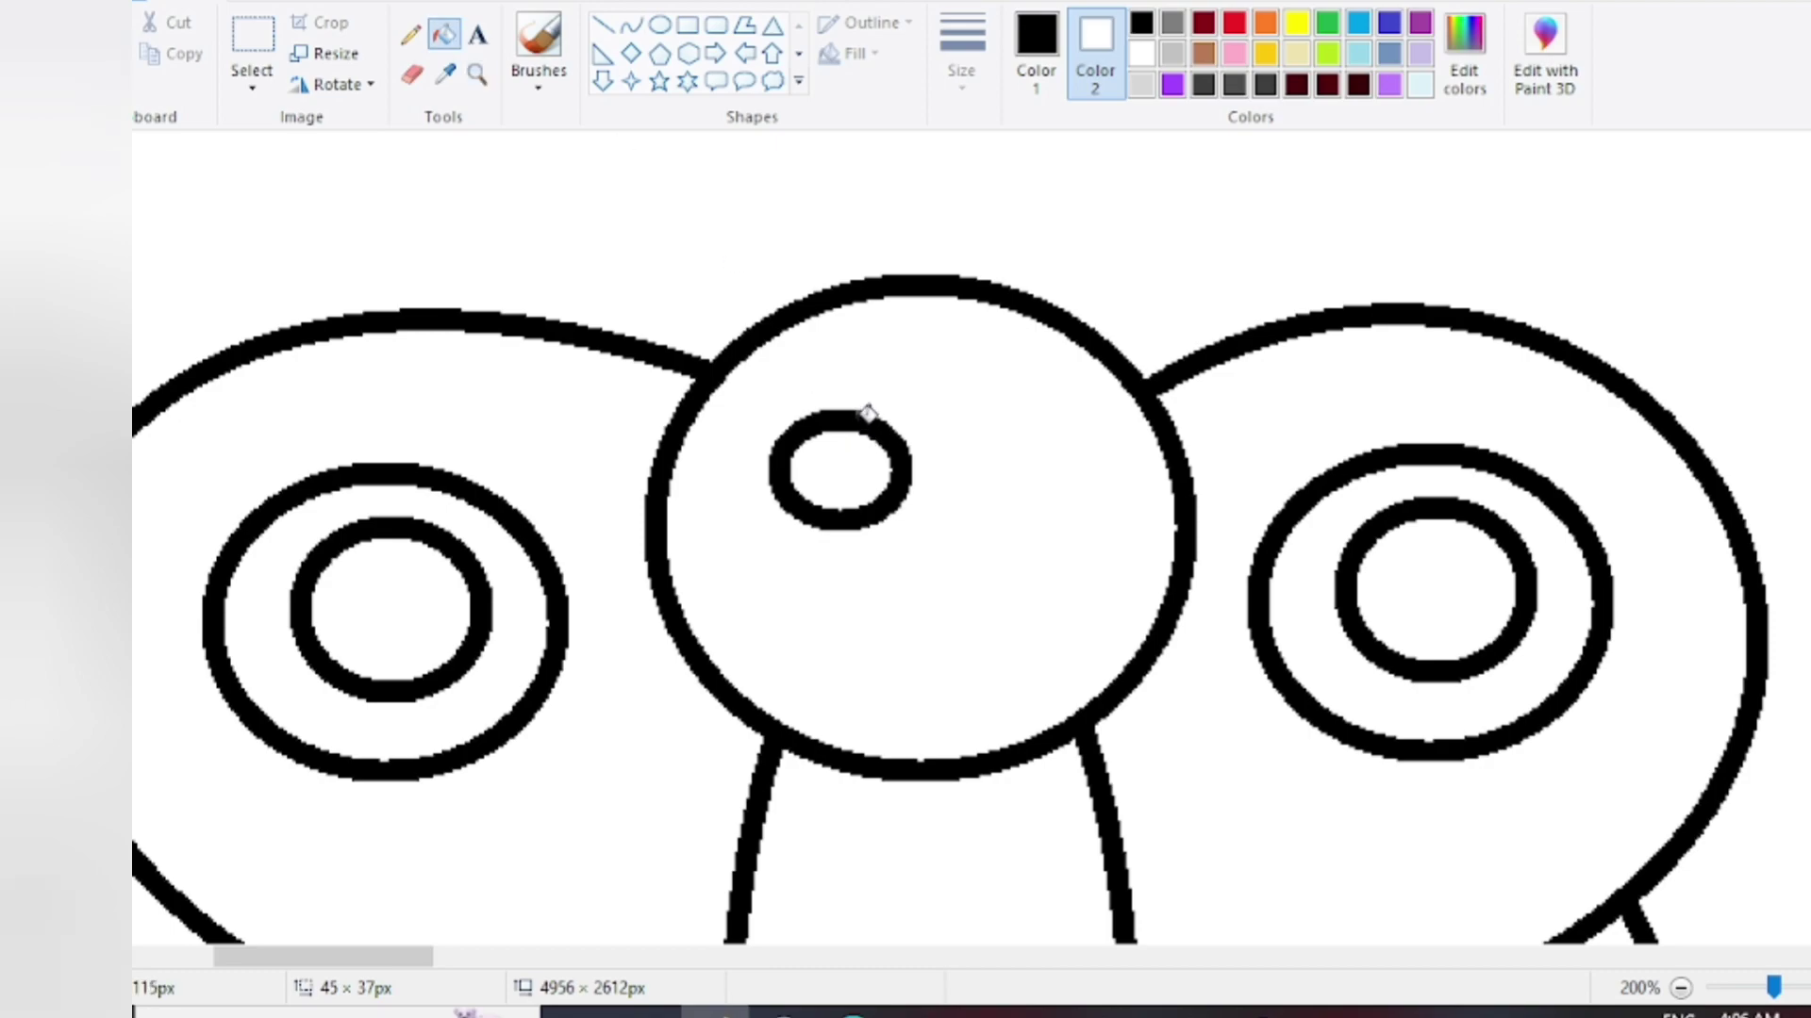
{"action": "right_click", "coordinate": [866, 413]}
{"action": "left_click", "coordinate": [657, 27]}
{"action": "left_click_drag", "start_coordinate": [764, 479], "coordinate": [857, 459]}
{"action": "left_click", "coordinate": [951, 435]}
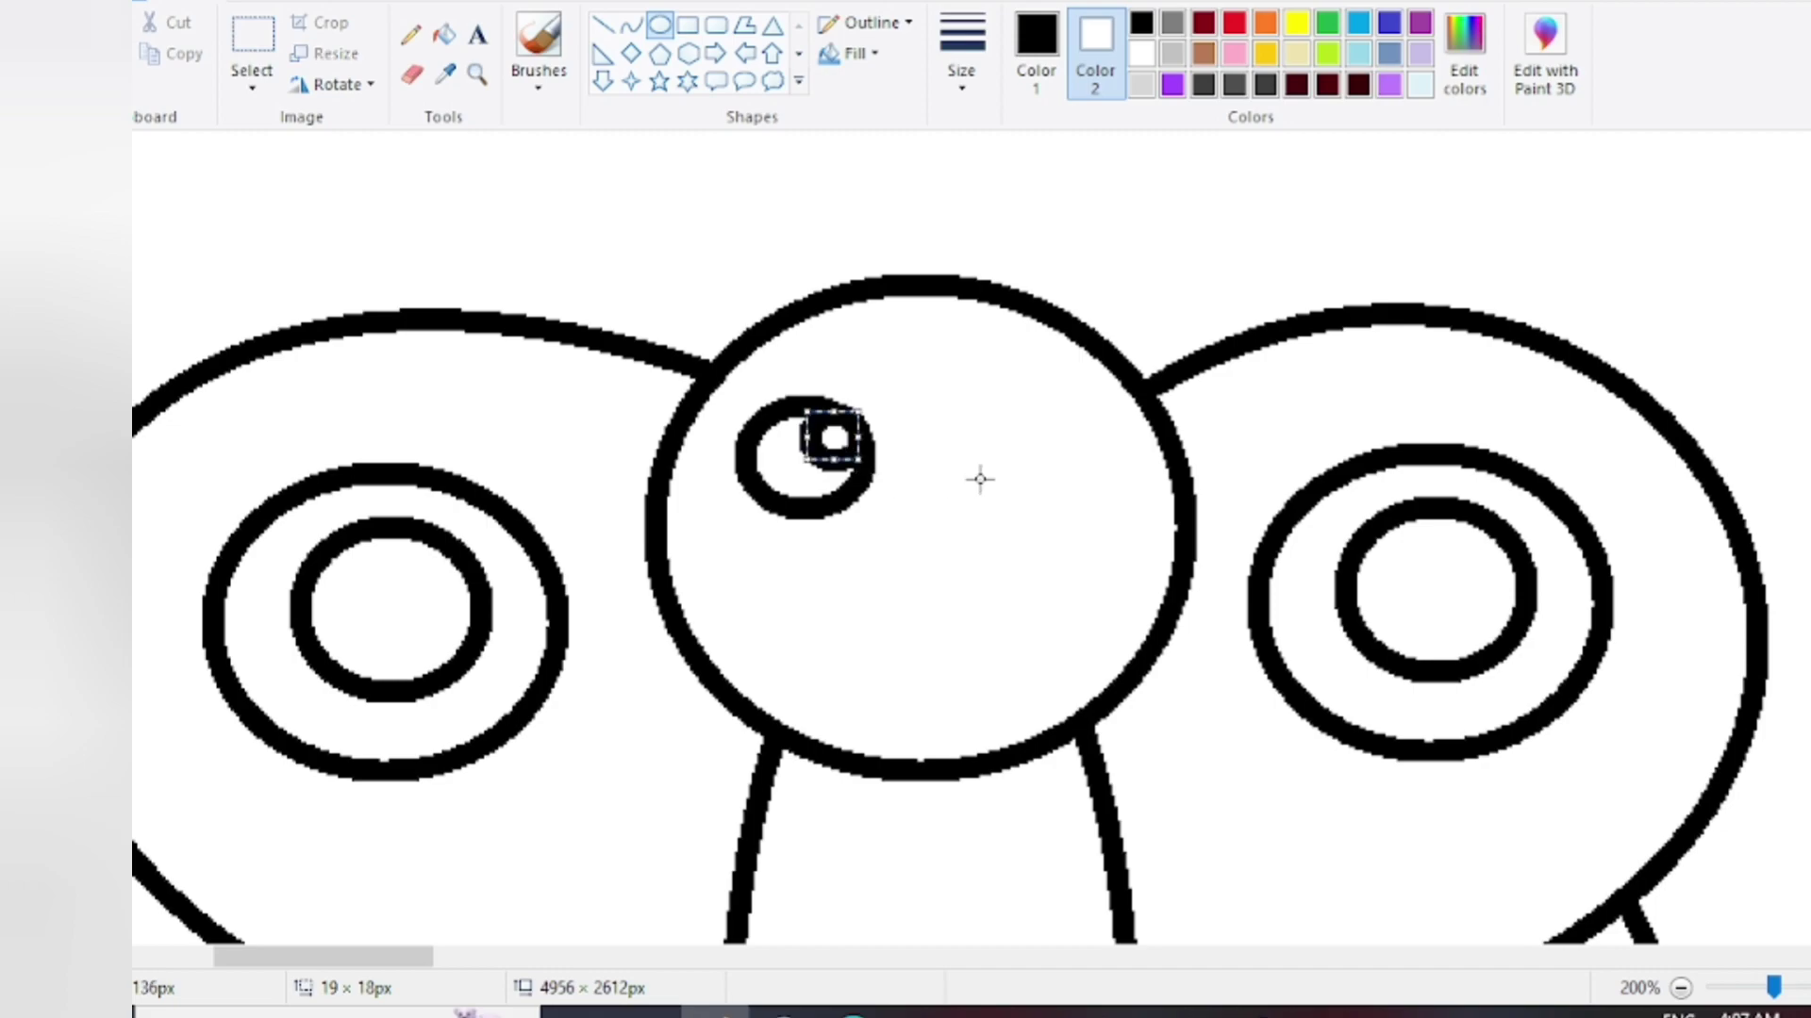
Shift the pupil slightly left within the eye and make its fill solid black
{"action": "key", "text": "Left"}
{"action": "key", "text": "Left"}
{"action": "key", "text": "Left"}
{"action": "key", "text": "Left"}
{"action": "key", "text": "Left"}
{"action": "key", "text": "Left"}
{"action": "key", "text": "Left"}
{"action": "key", "text": "Left"}
{"action": "key", "text": "Left"}
{"action": "key", "text": "Left"}
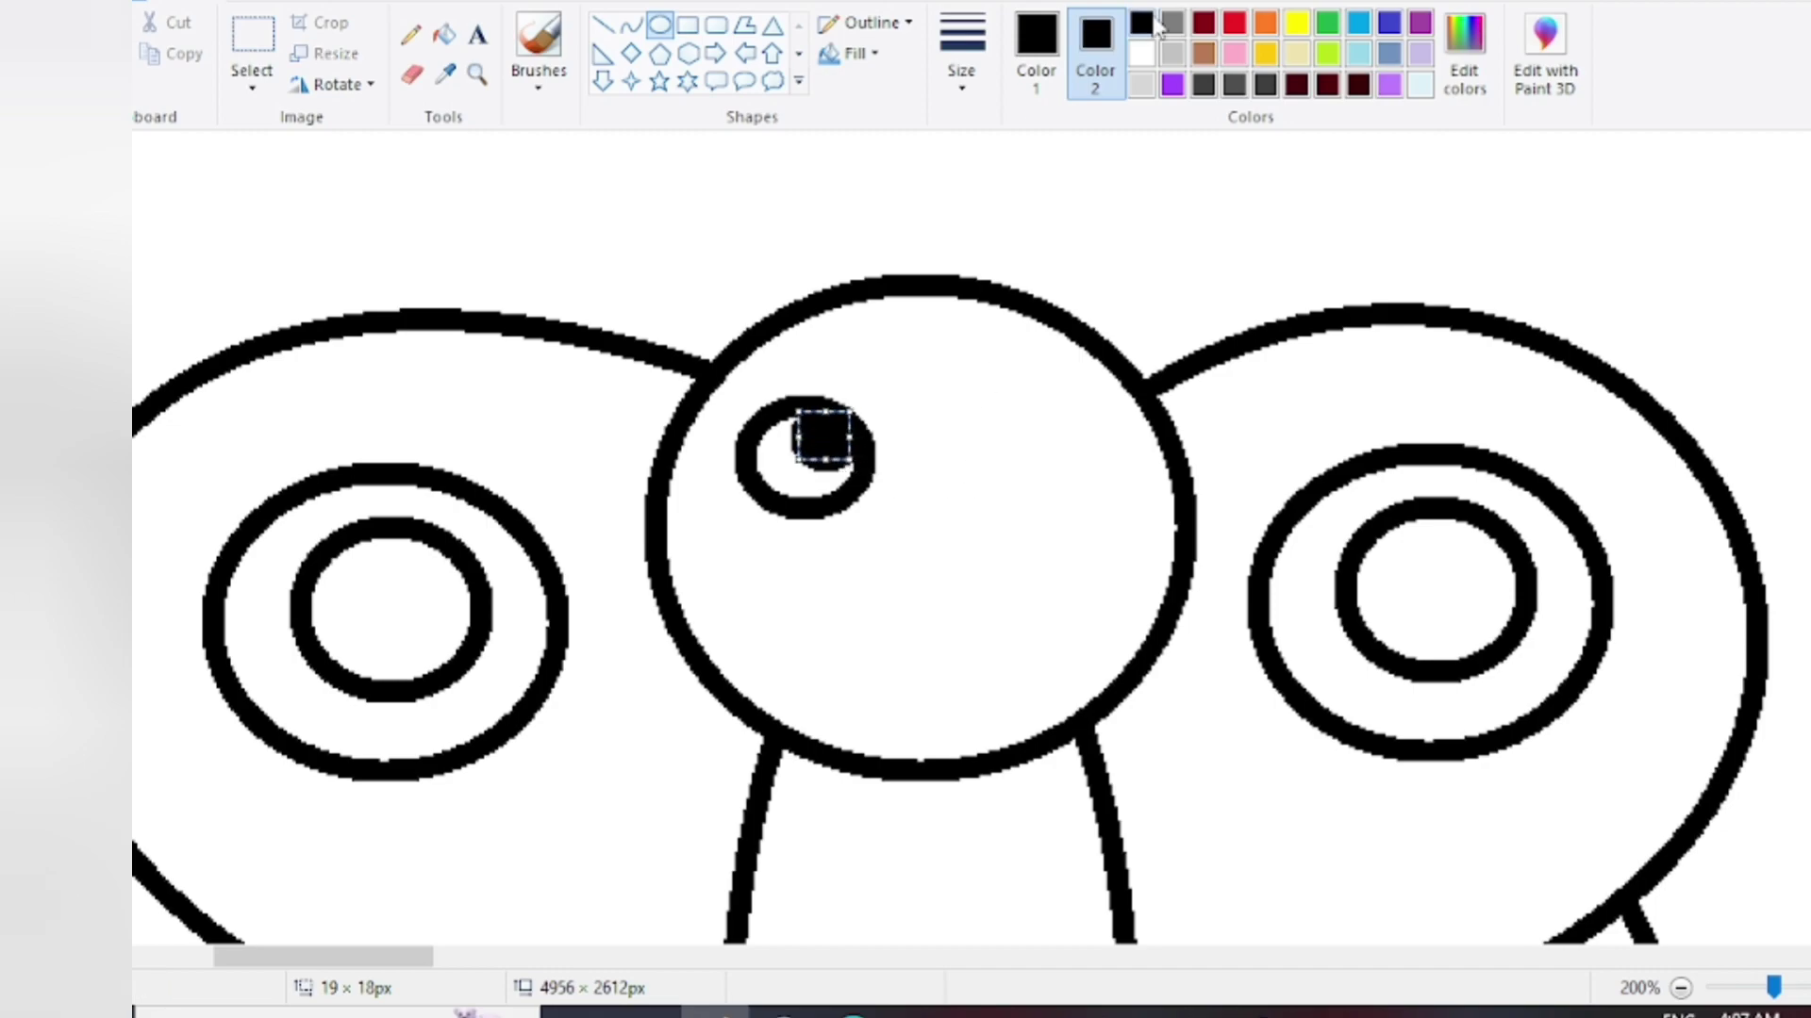
{"action": "left_click", "coordinate": [988, 396]}
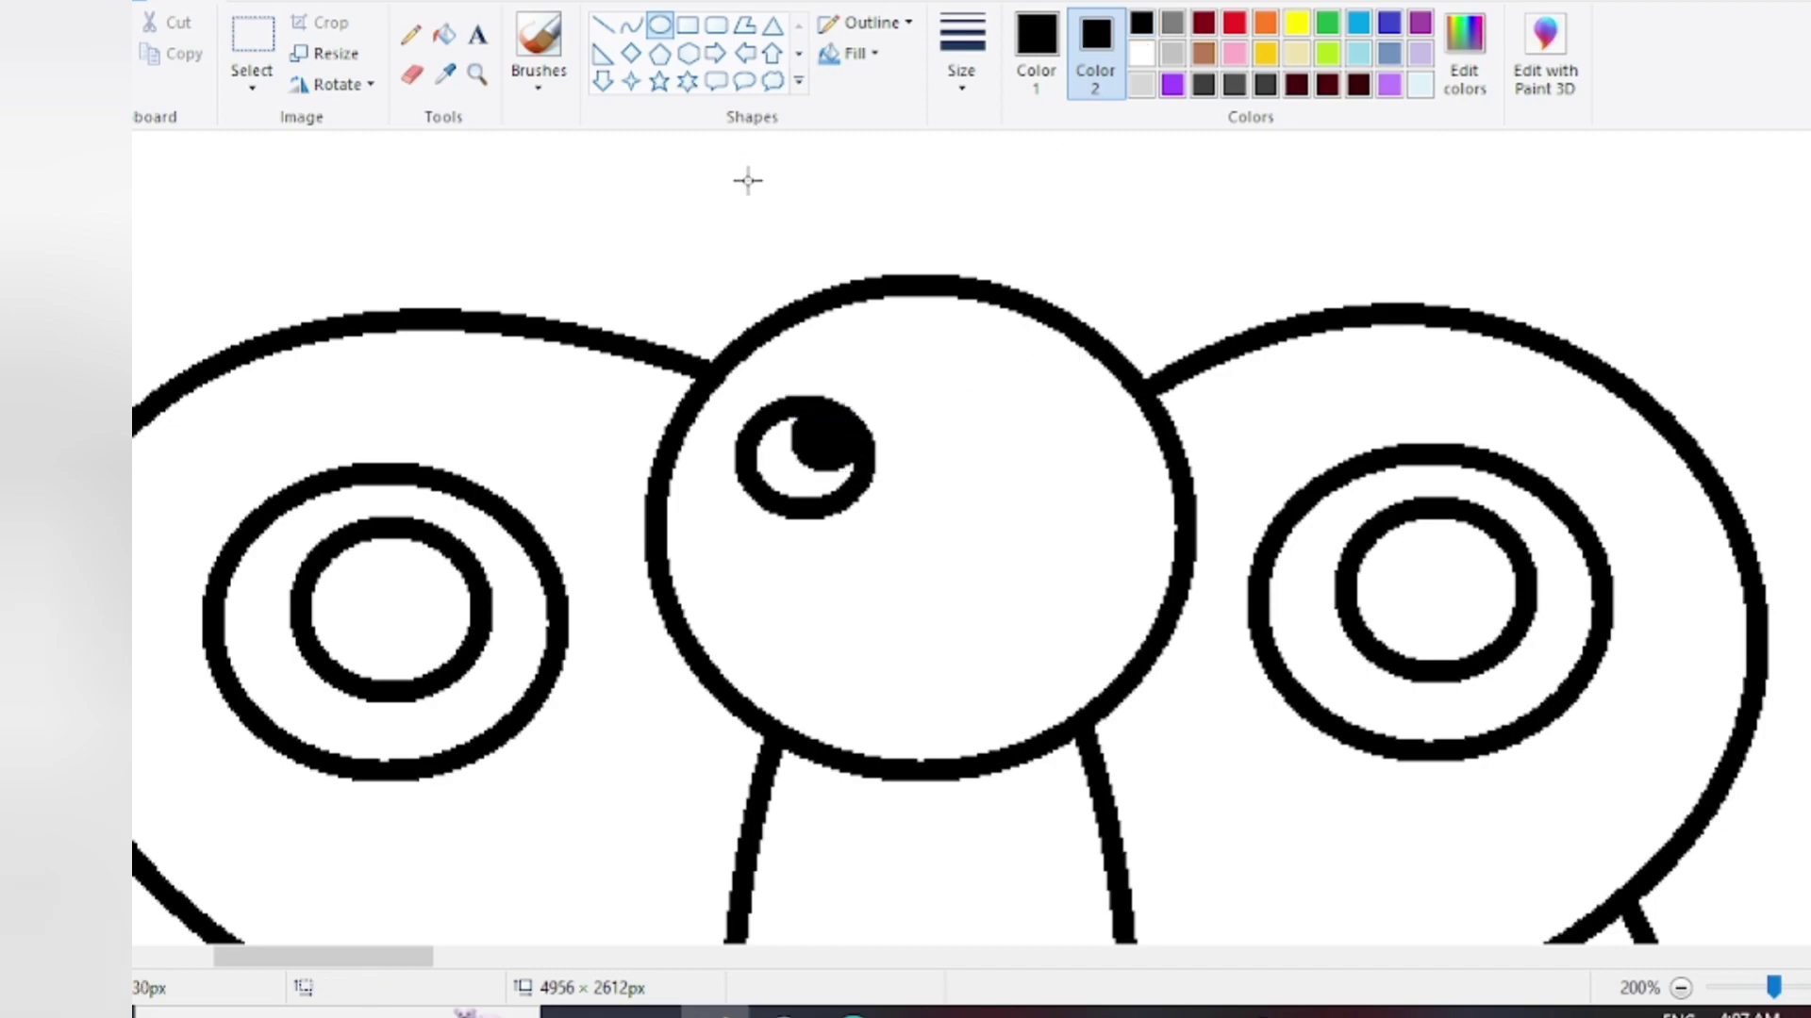
{"action": "left_click", "coordinate": [251, 77]}
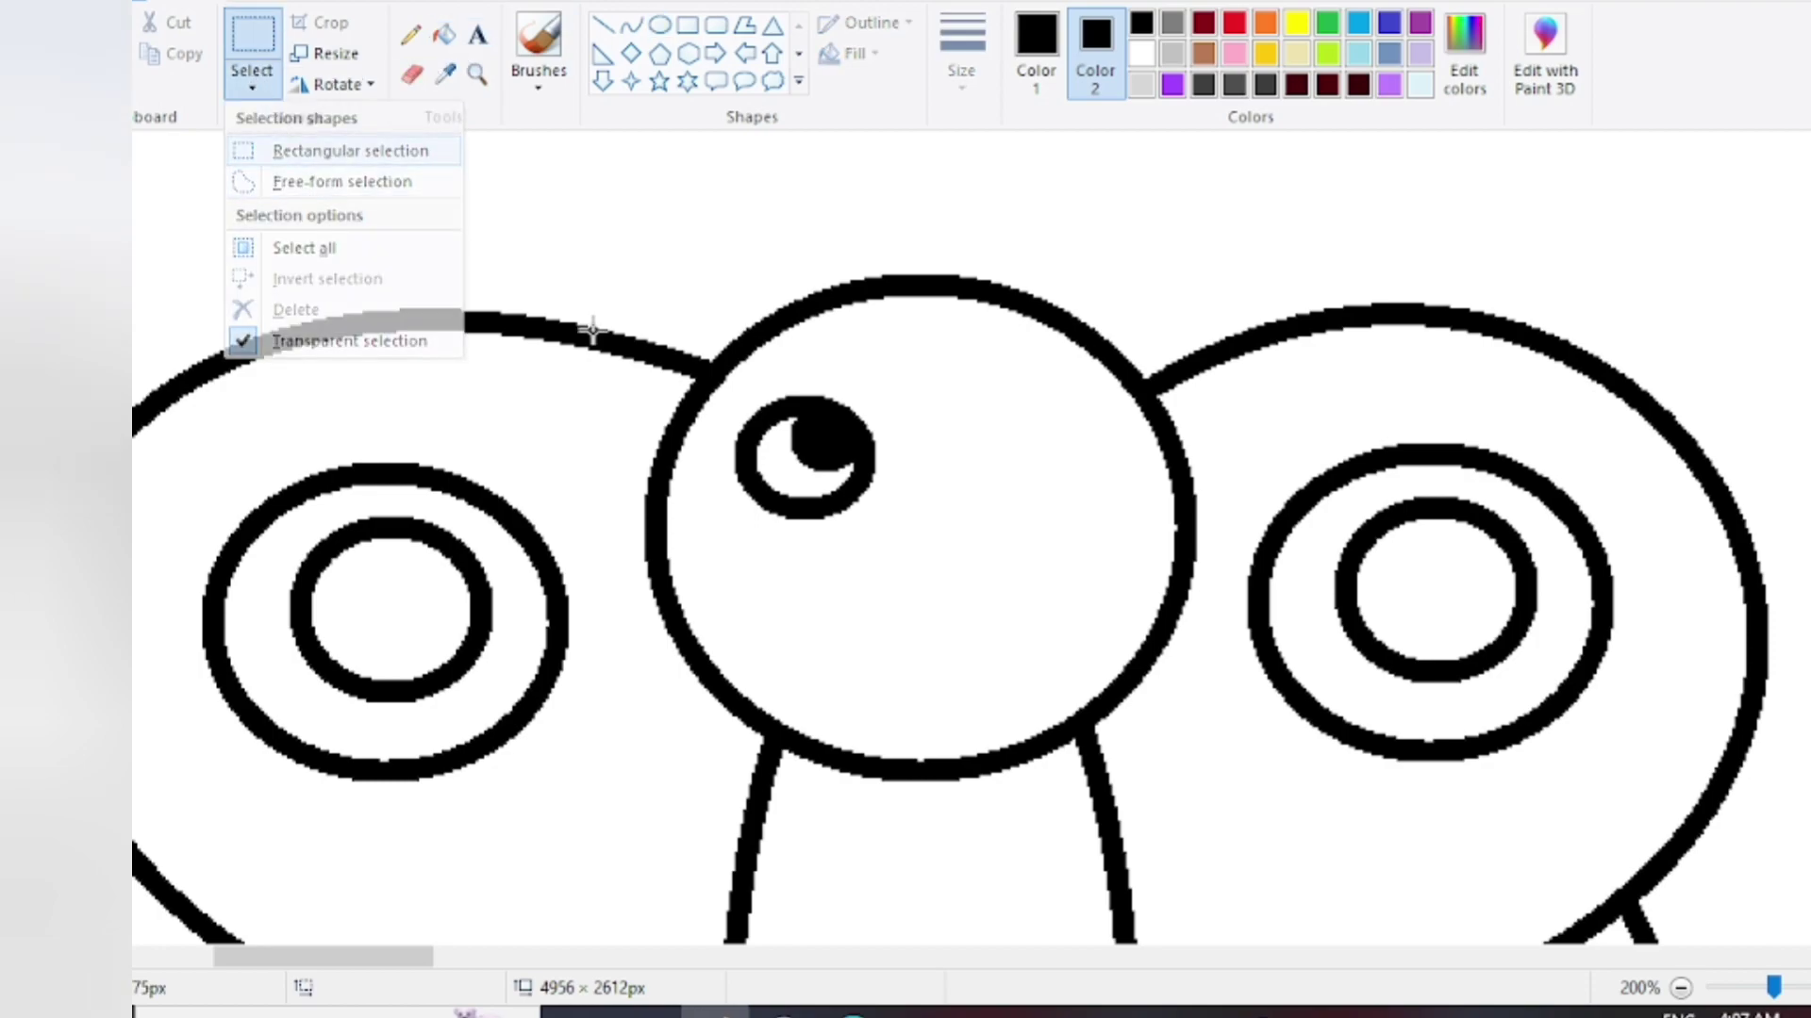
{"action": "left_click_drag", "start_coordinate": [735, 407], "coordinate": [883, 552]}
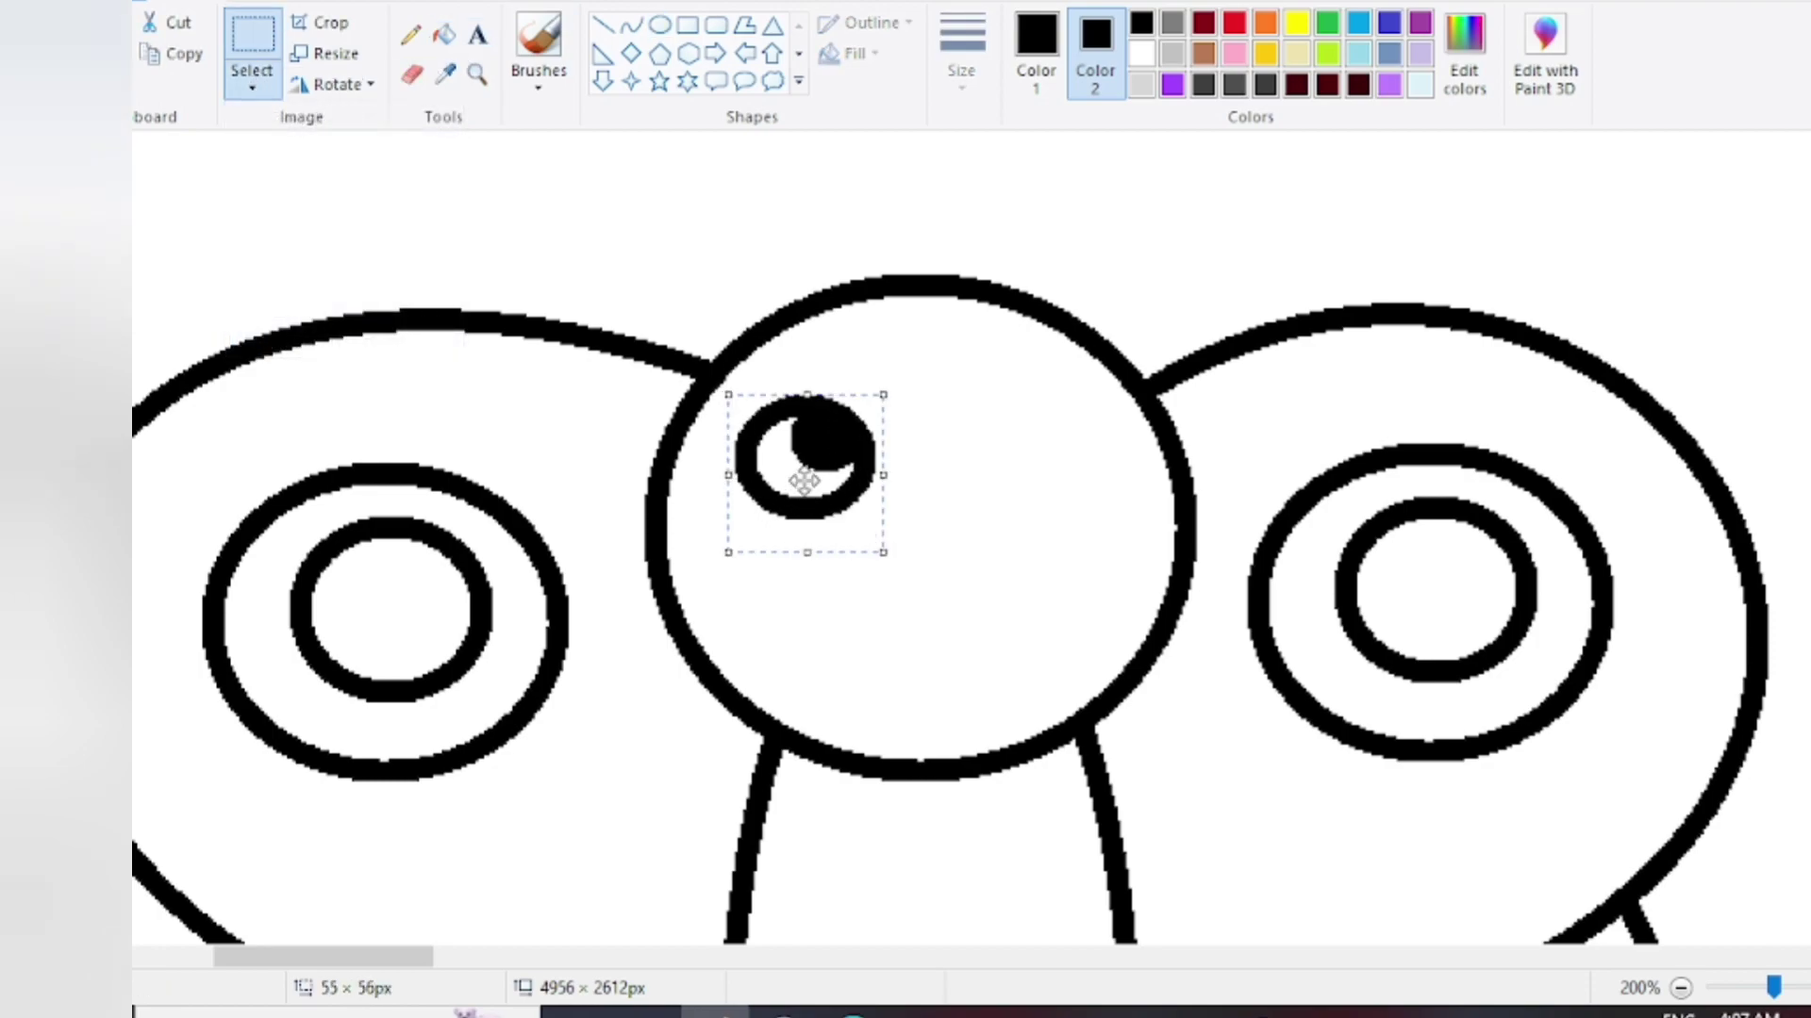
{"action": "right_click", "coordinate": [808, 478]}
{"action": "left_click", "coordinate": [888, 509]}
{"action": "right_click", "coordinate": [939, 426]}
{"action": "left_click", "coordinate": [990, 509]}
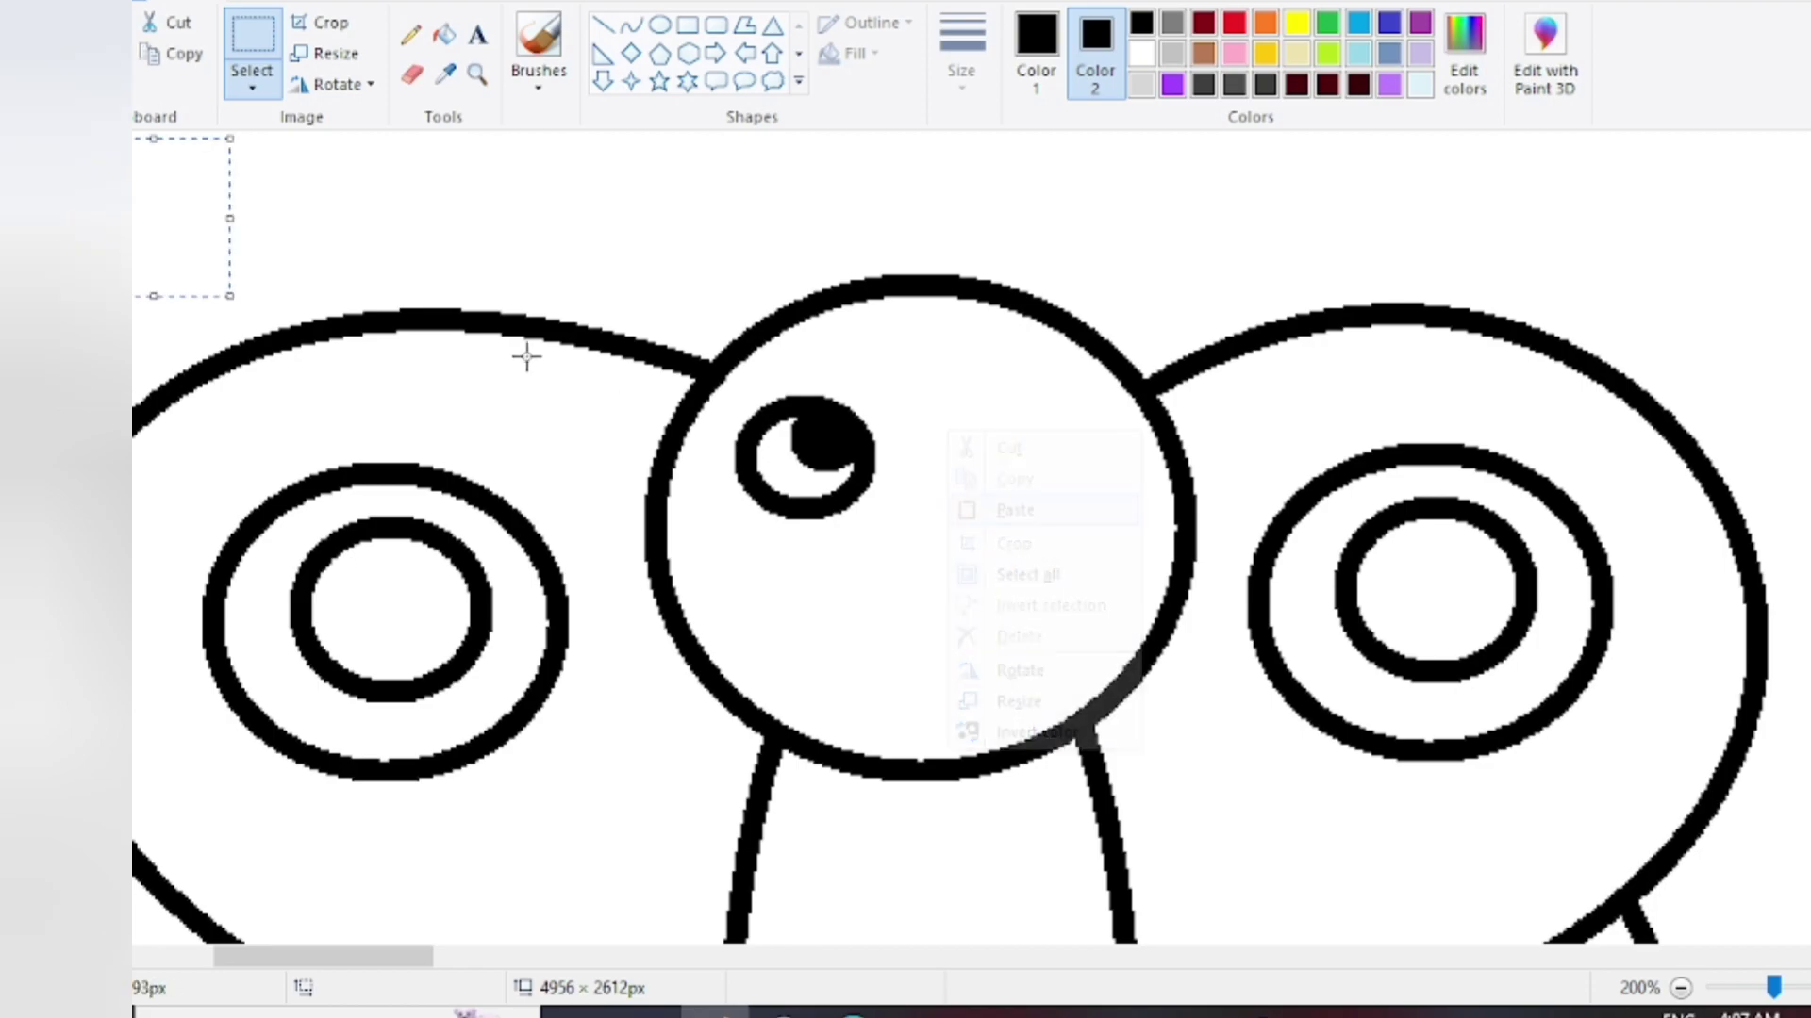
{"action": "left_click_drag", "start_coordinate": [182, 230], "coordinate": [1027, 459]}
{"action": "key", "text": "Escape"}
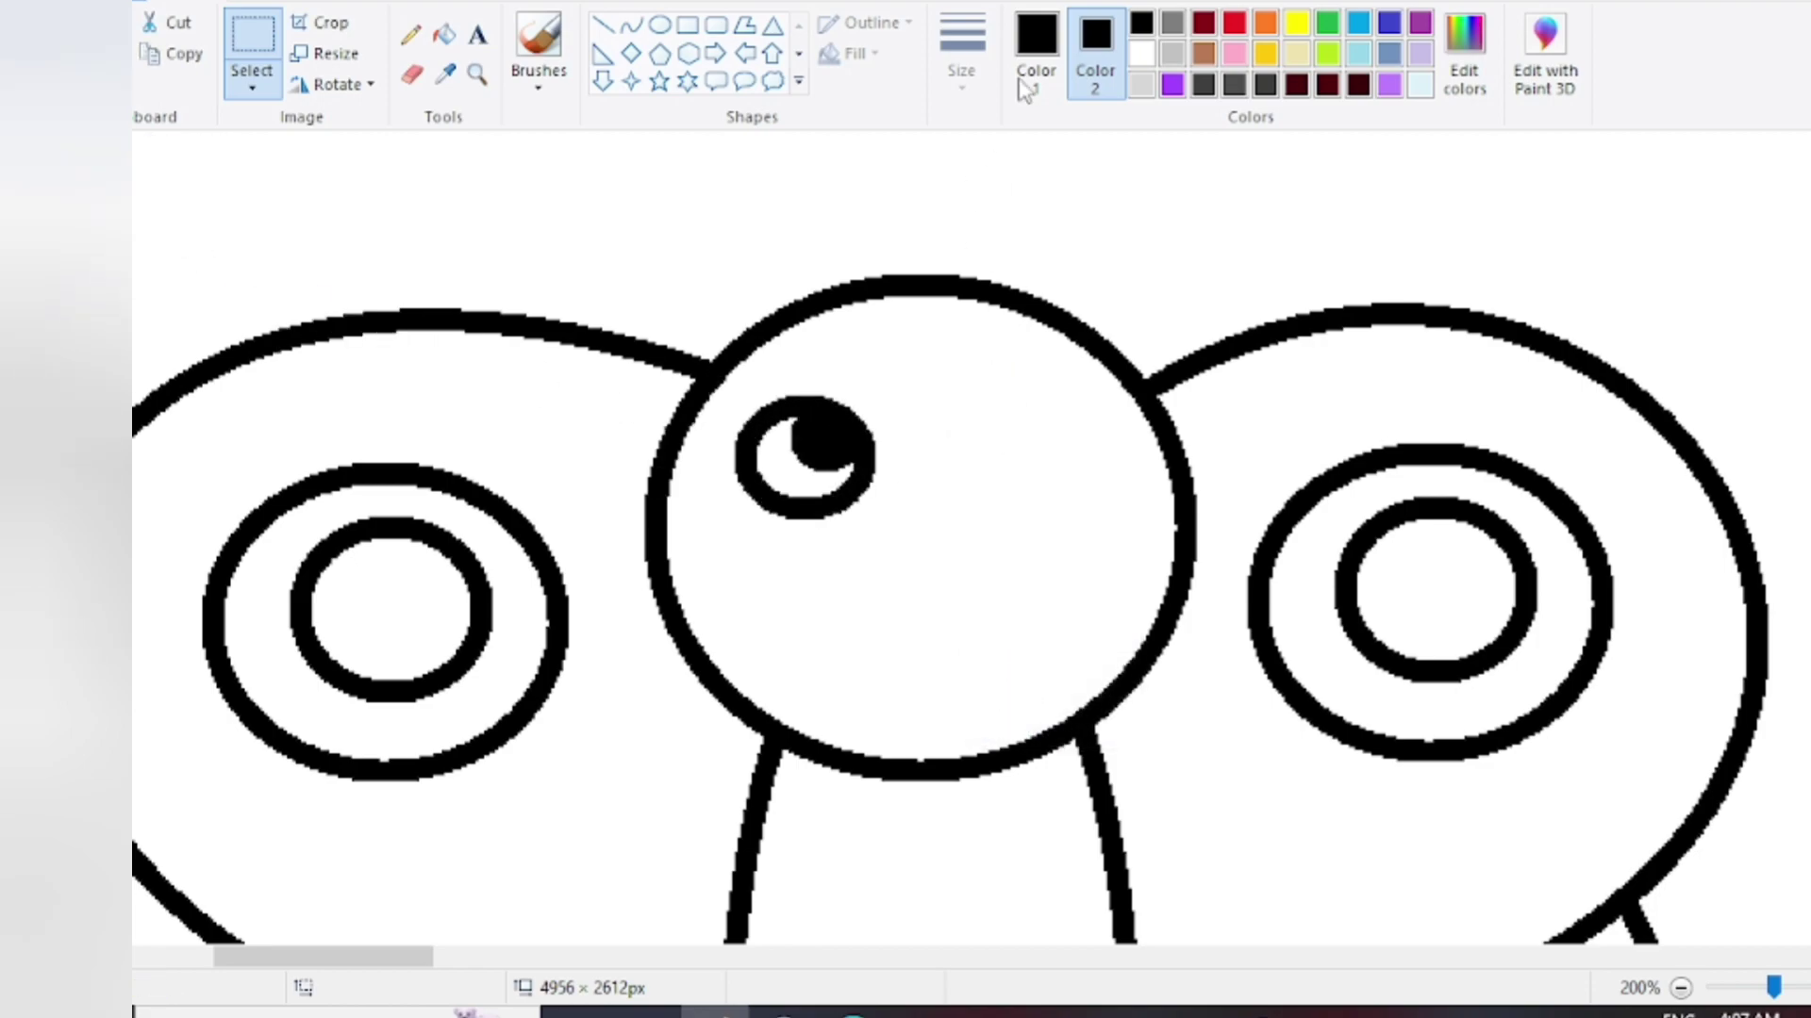
Draw a white-filled oval right eye about 43 × 38 px on the head, level with the left eye
{"action": "left_click", "coordinate": [659, 25]}
{"action": "left_click_drag", "start_coordinate": [942, 473], "coordinate": [1058, 369]}
{"action": "left_click", "coordinate": [1141, 53]}
{"action": "left_click_drag", "start_coordinate": [1000, 436], "coordinate": [1038, 465]}
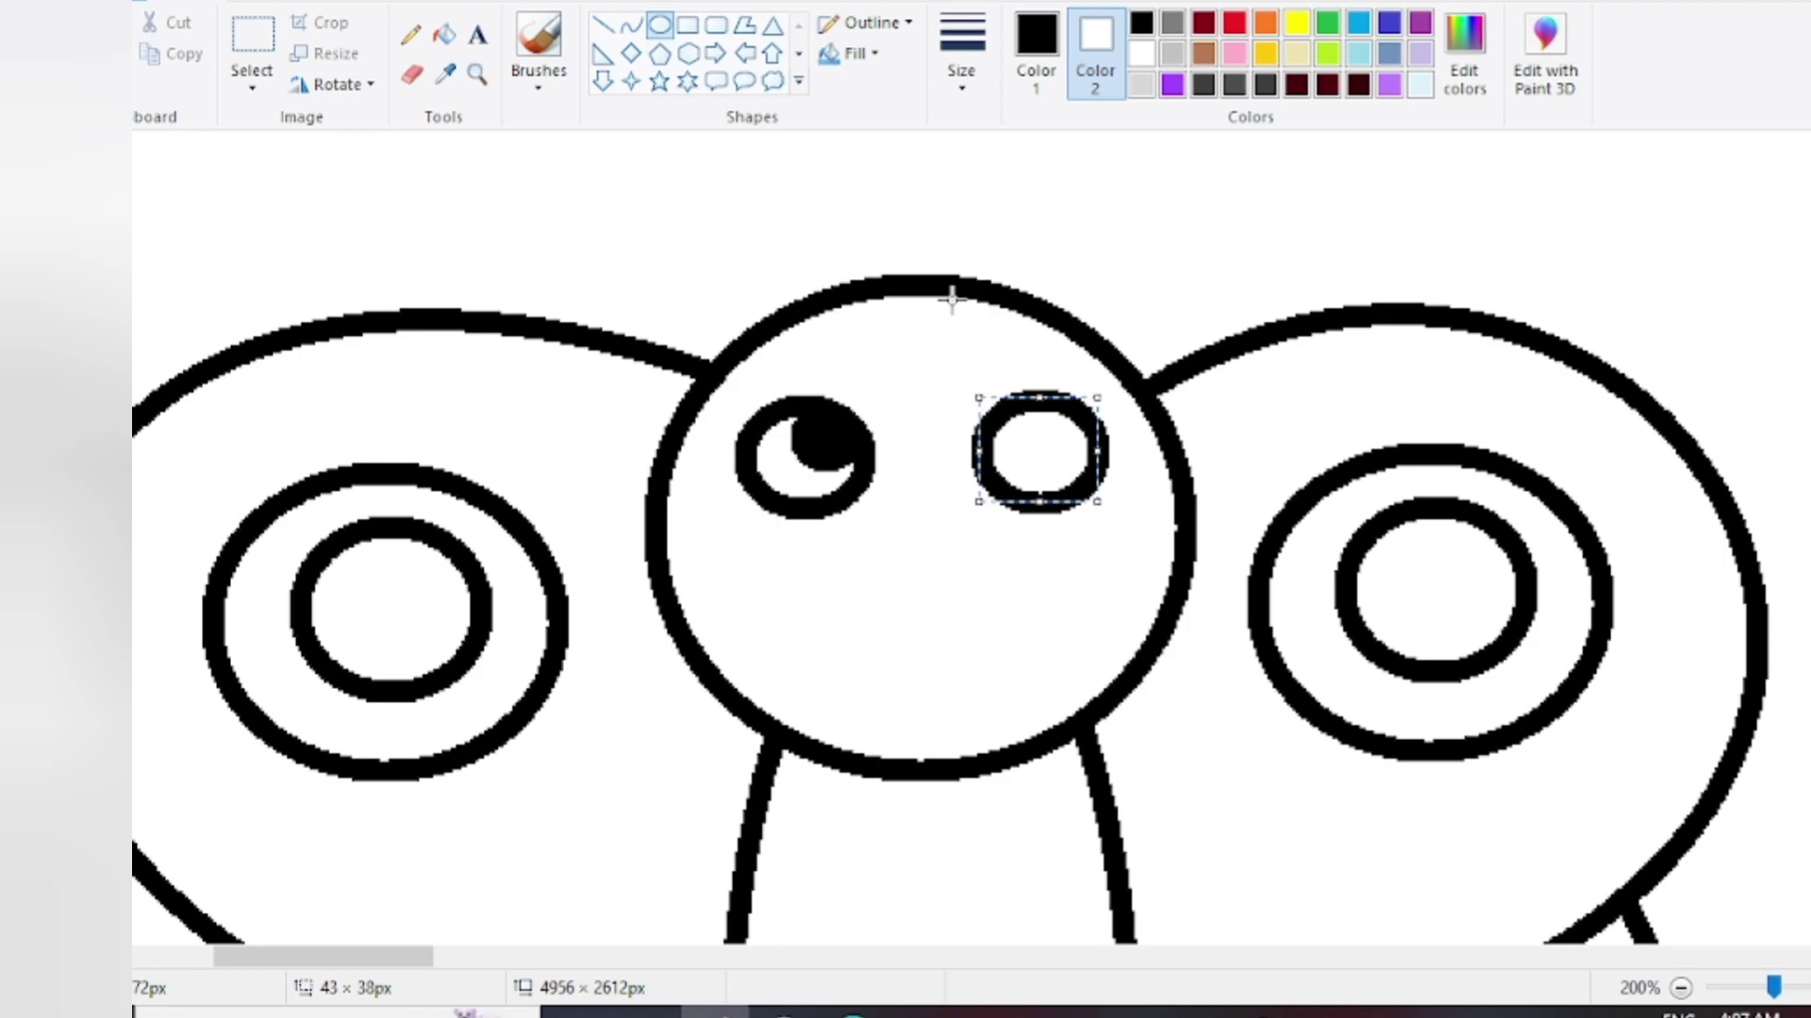
{"action": "left_click", "coordinate": [872, 250]}
Draw a solid black pupil about 15 × 14 px in the upper right part of the right eye, nudging it slightly upward
{"action": "left_click_drag", "start_coordinate": [1035, 413], "coordinate": [1078, 450]}
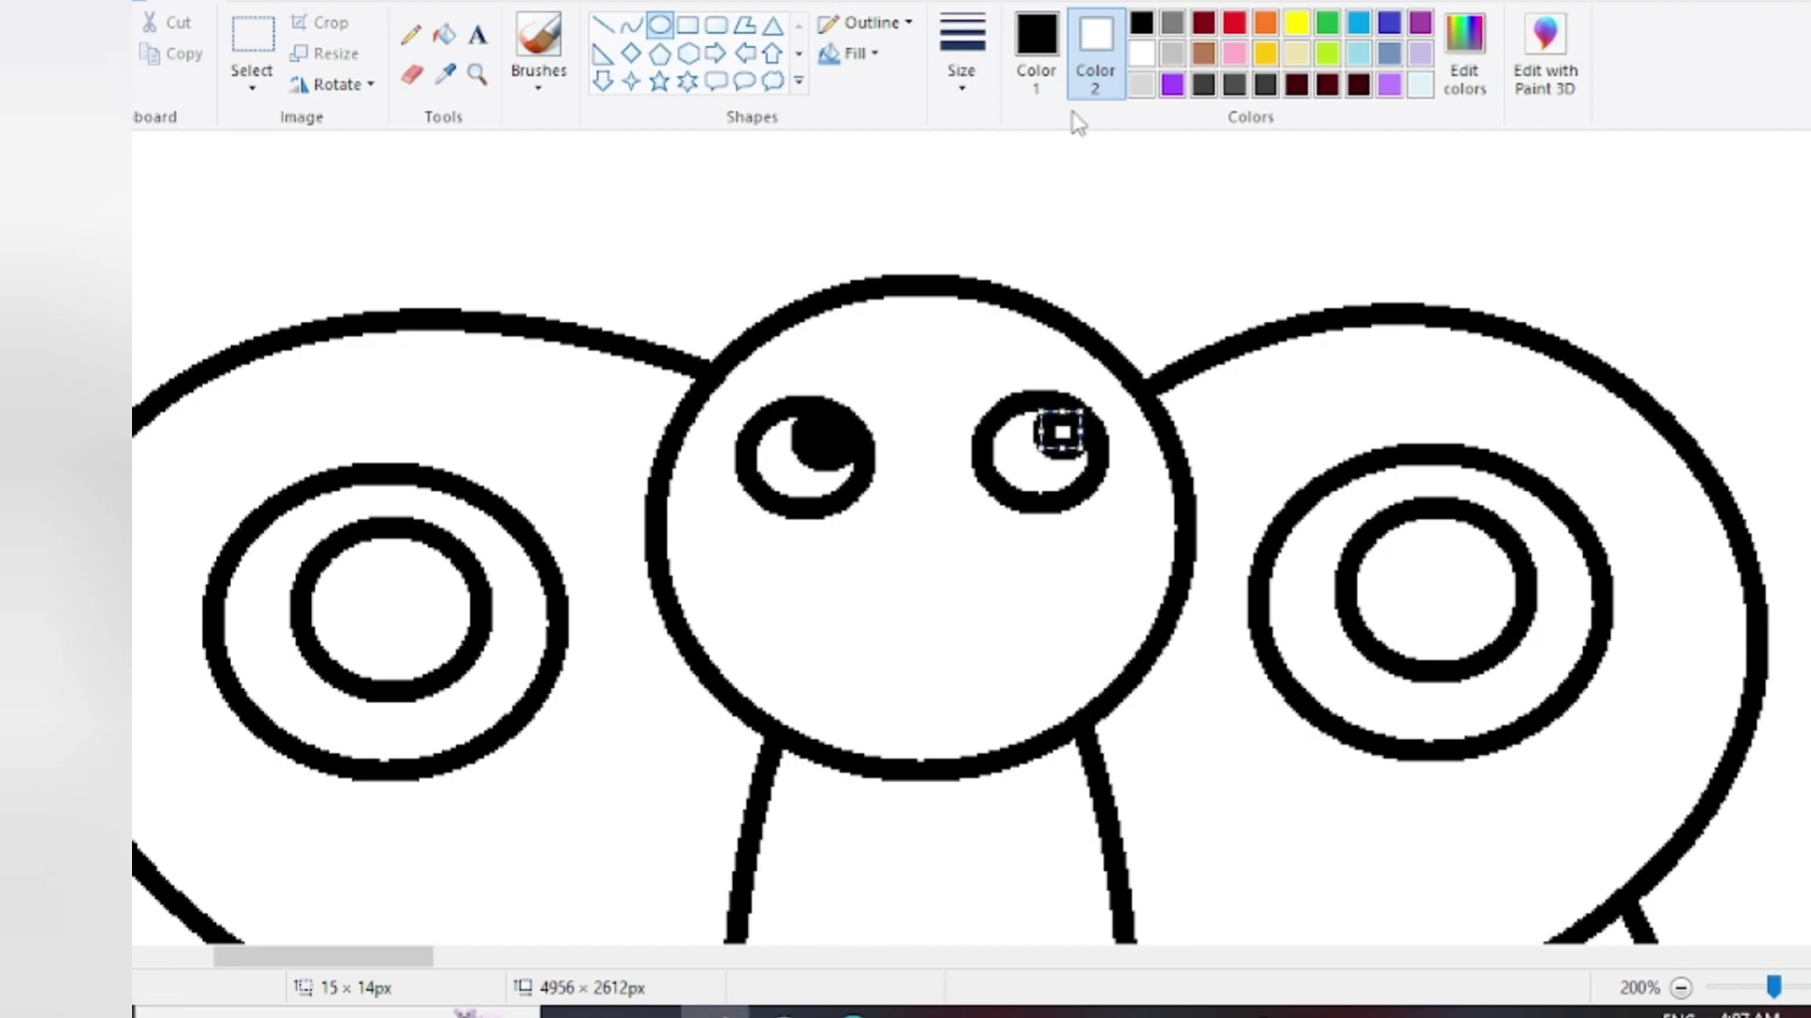
{"action": "left_click", "coordinate": [1140, 26]}
{"action": "key", "text": "Up"}
{"action": "key", "text": "Up"}
{"action": "key", "text": "Up"}
{"action": "key", "text": "Up"}
{"action": "key", "text": "Up"}
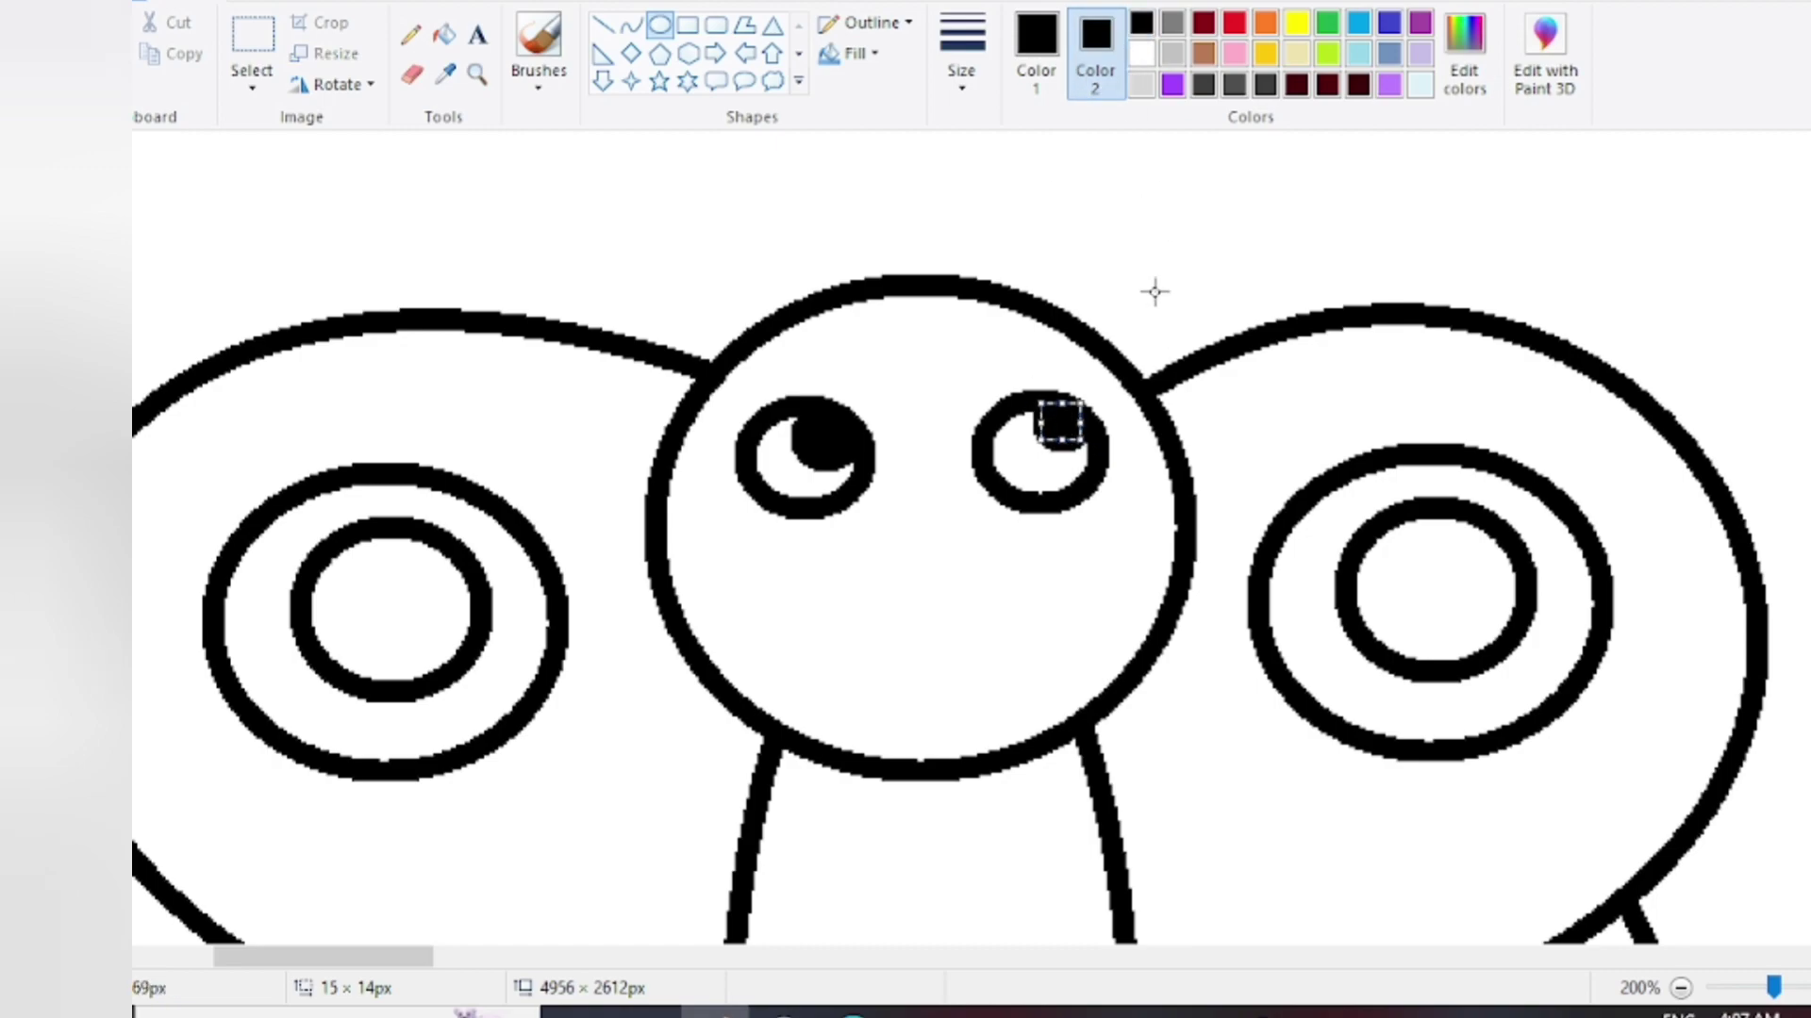
{"action": "left_click", "coordinate": [1167, 300]}
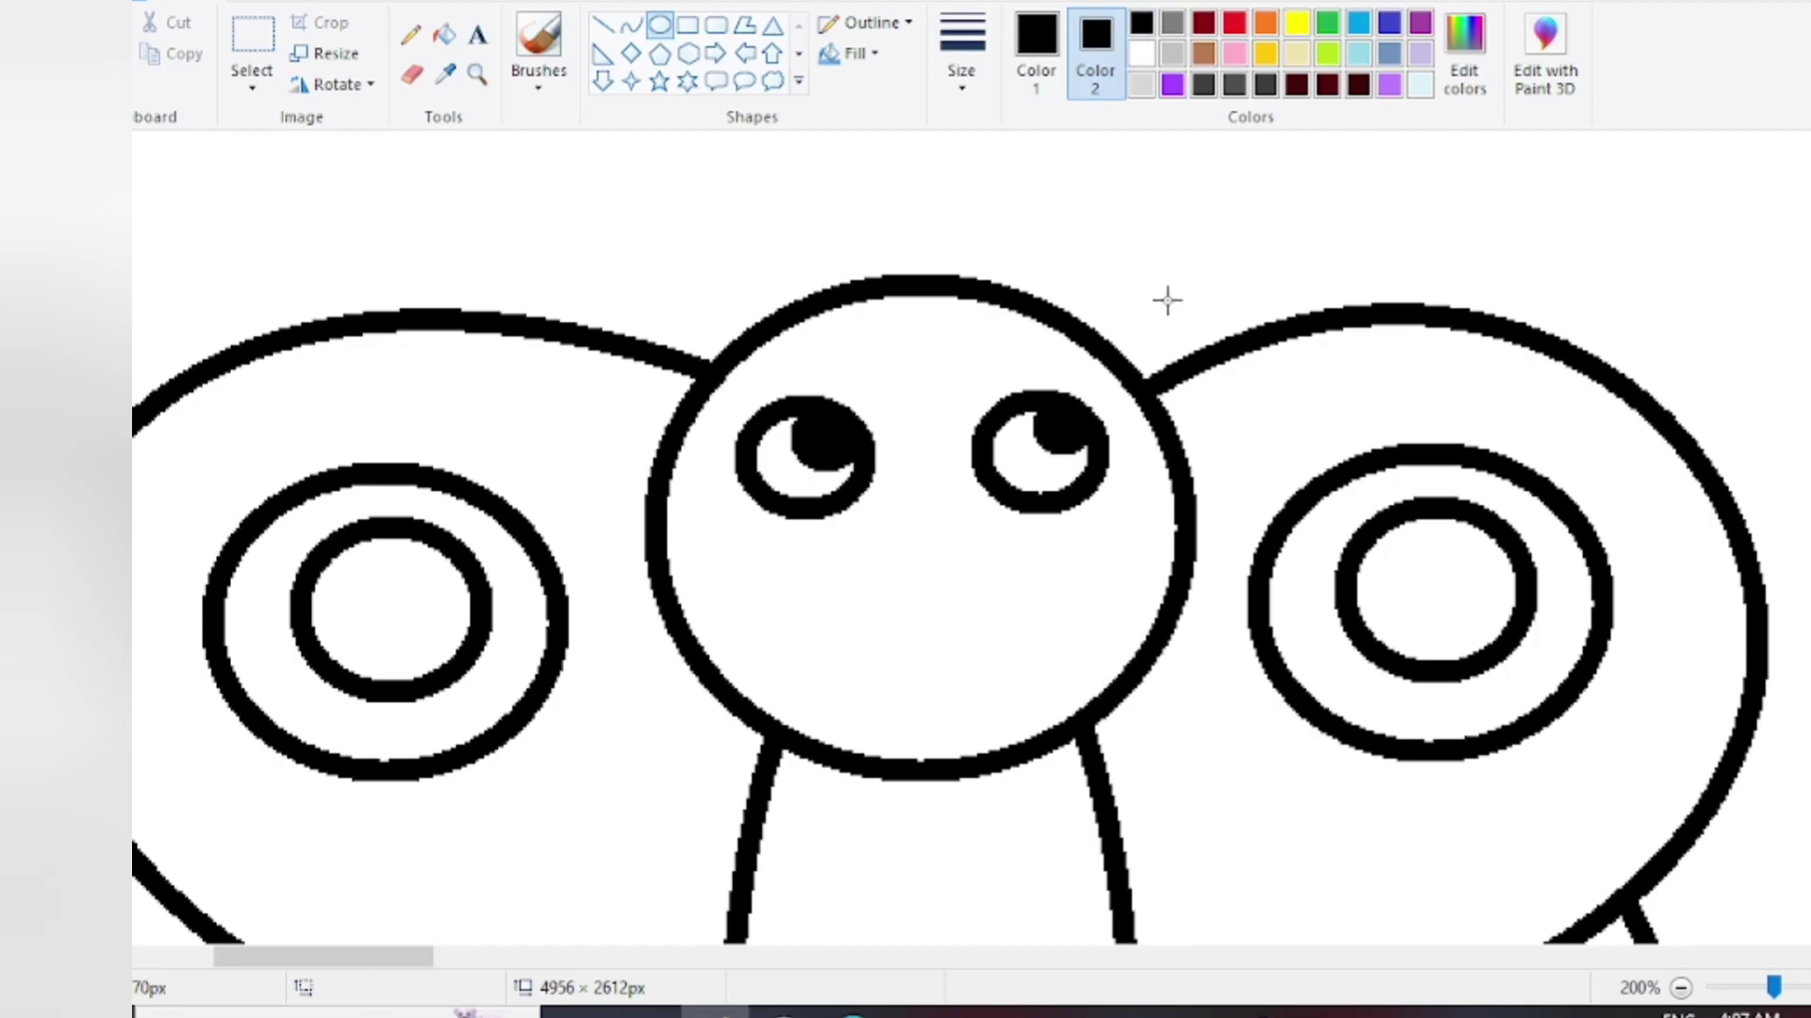
Draw an open smiling mouth below the eyes from a shallow upper curve about 90 × 16 px and a deeper lower curve joining its ends
{"action": "left_click", "coordinate": [630, 24]}
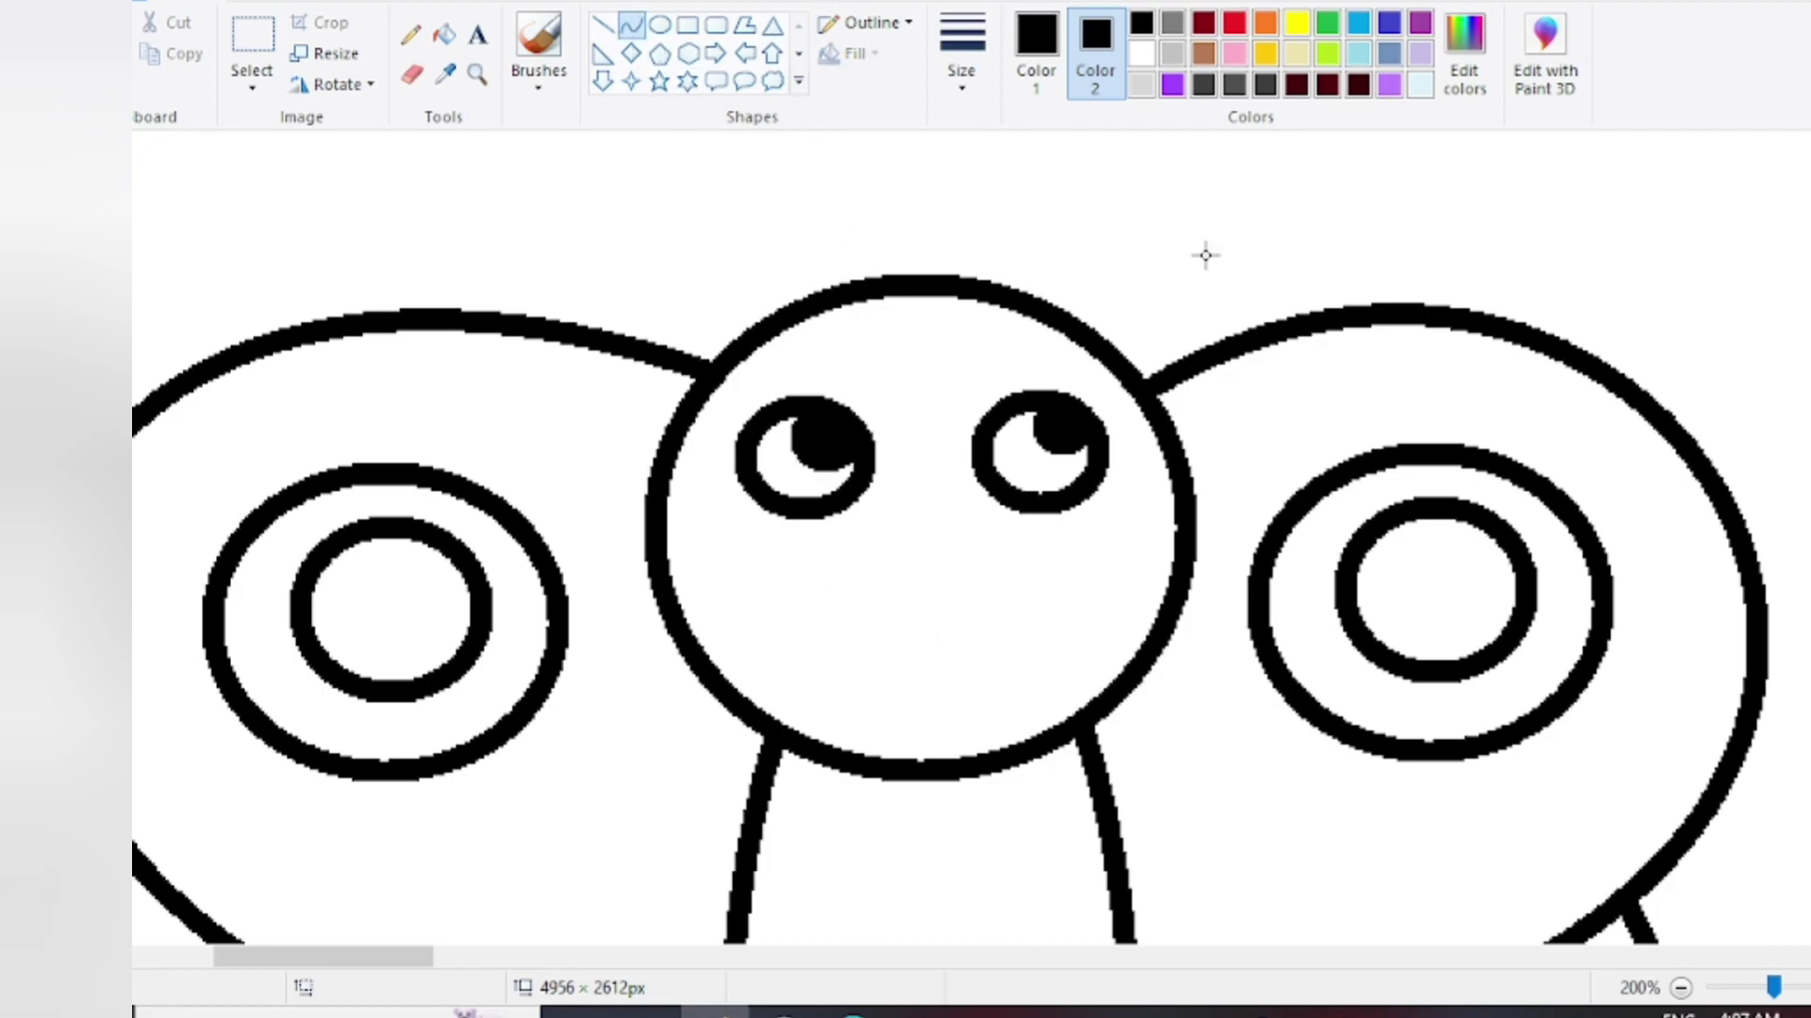
{"action": "left_click", "coordinate": [1142, 55]}
{"action": "left_click_drag", "start_coordinate": [815, 596], "coordinate": [1069, 592]}
{"action": "left_click_drag", "start_coordinate": [860, 640], "coordinate": [1018, 626]}
{"action": "key", "text": "Up"}
{"action": "key", "text": "Up"}
{"action": "key", "text": "Up"}
{"action": "key", "text": "Up"}
{"action": "key", "text": "Up"}
{"action": "key", "text": "Up"}
{"action": "key", "text": "Up"}
{"action": "key", "text": "Up"}
{"action": "key", "text": "Up"}
{"action": "key", "text": "Up"}
{"action": "key", "text": "Left"}
{"action": "key", "text": "Left"}
{"action": "key", "text": "Left"}
{"action": "key", "text": "Left"}
{"action": "key", "text": "Left"}
{"action": "key", "text": "Left"}
{"action": "key", "text": "Left"}
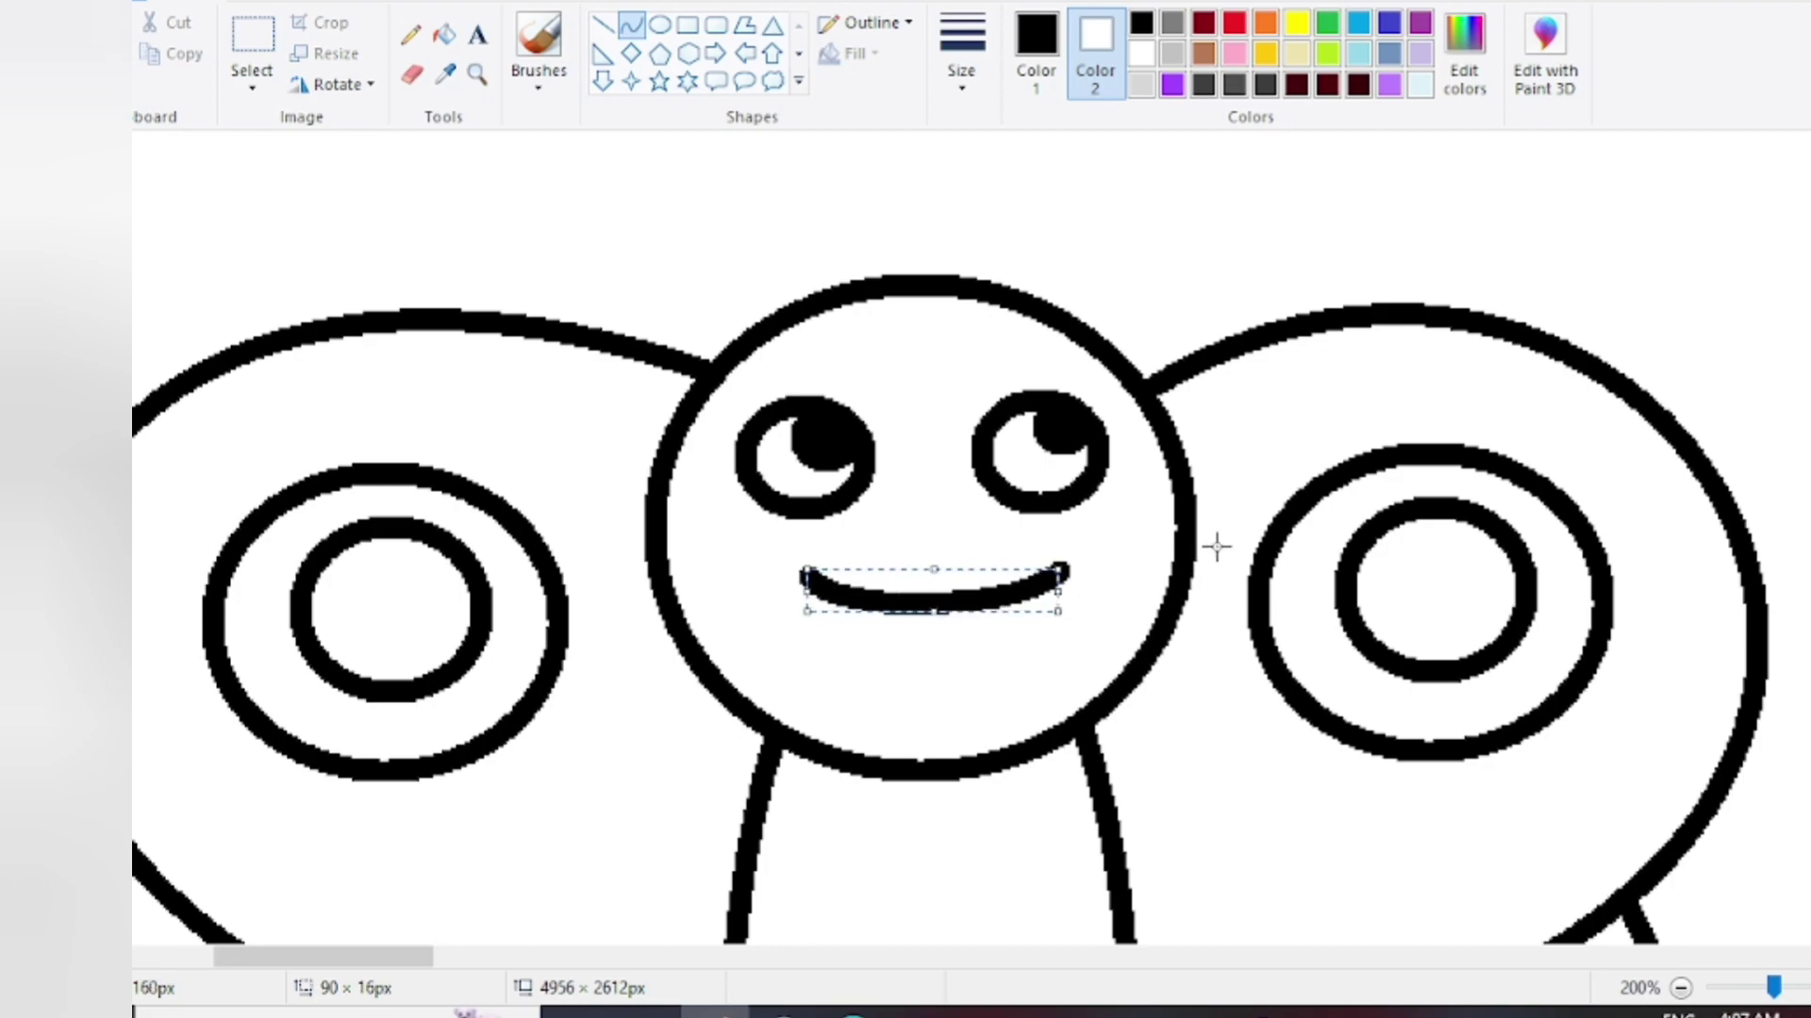
{"action": "mouse_move", "coordinate": [809, 577]}
{"action": "left_mouse_down"}
{"action": "mouse_move", "coordinate": [1083, 594]}
{"action": "mouse_move", "coordinate": [1070, 570]}
{"action": "mouse_move", "coordinate": [788, 708]}
{"action": "mouse_move", "coordinate": [1070, 712]}
{"action": "mouse_move", "coordinate": [1056, 731]}
{"action": "left_mouse_up"}
{"action": "left_click", "coordinate": [1163, 280]}
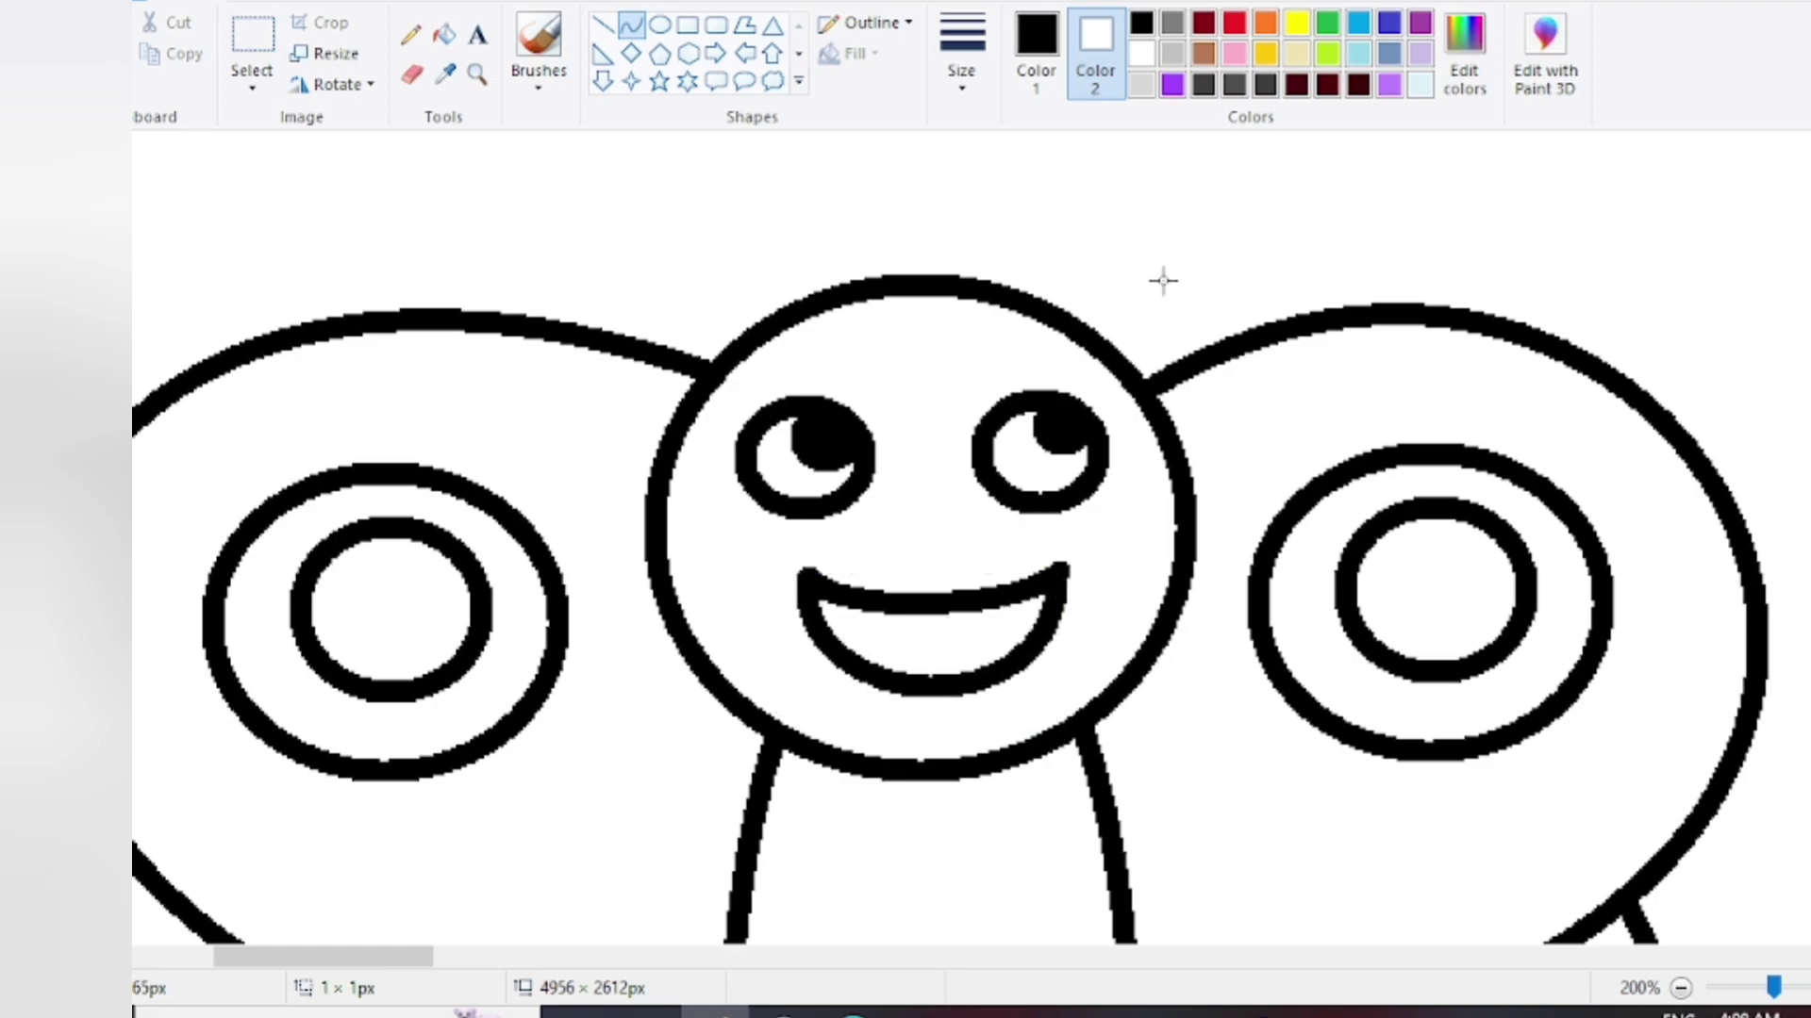
Draw a tongue curve in the lower right of the mouth with a thinner line, and fill the rest of the mouth black
{"action": "left_click_drag", "start_coordinate": [909, 689], "coordinate": [1018, 622]}
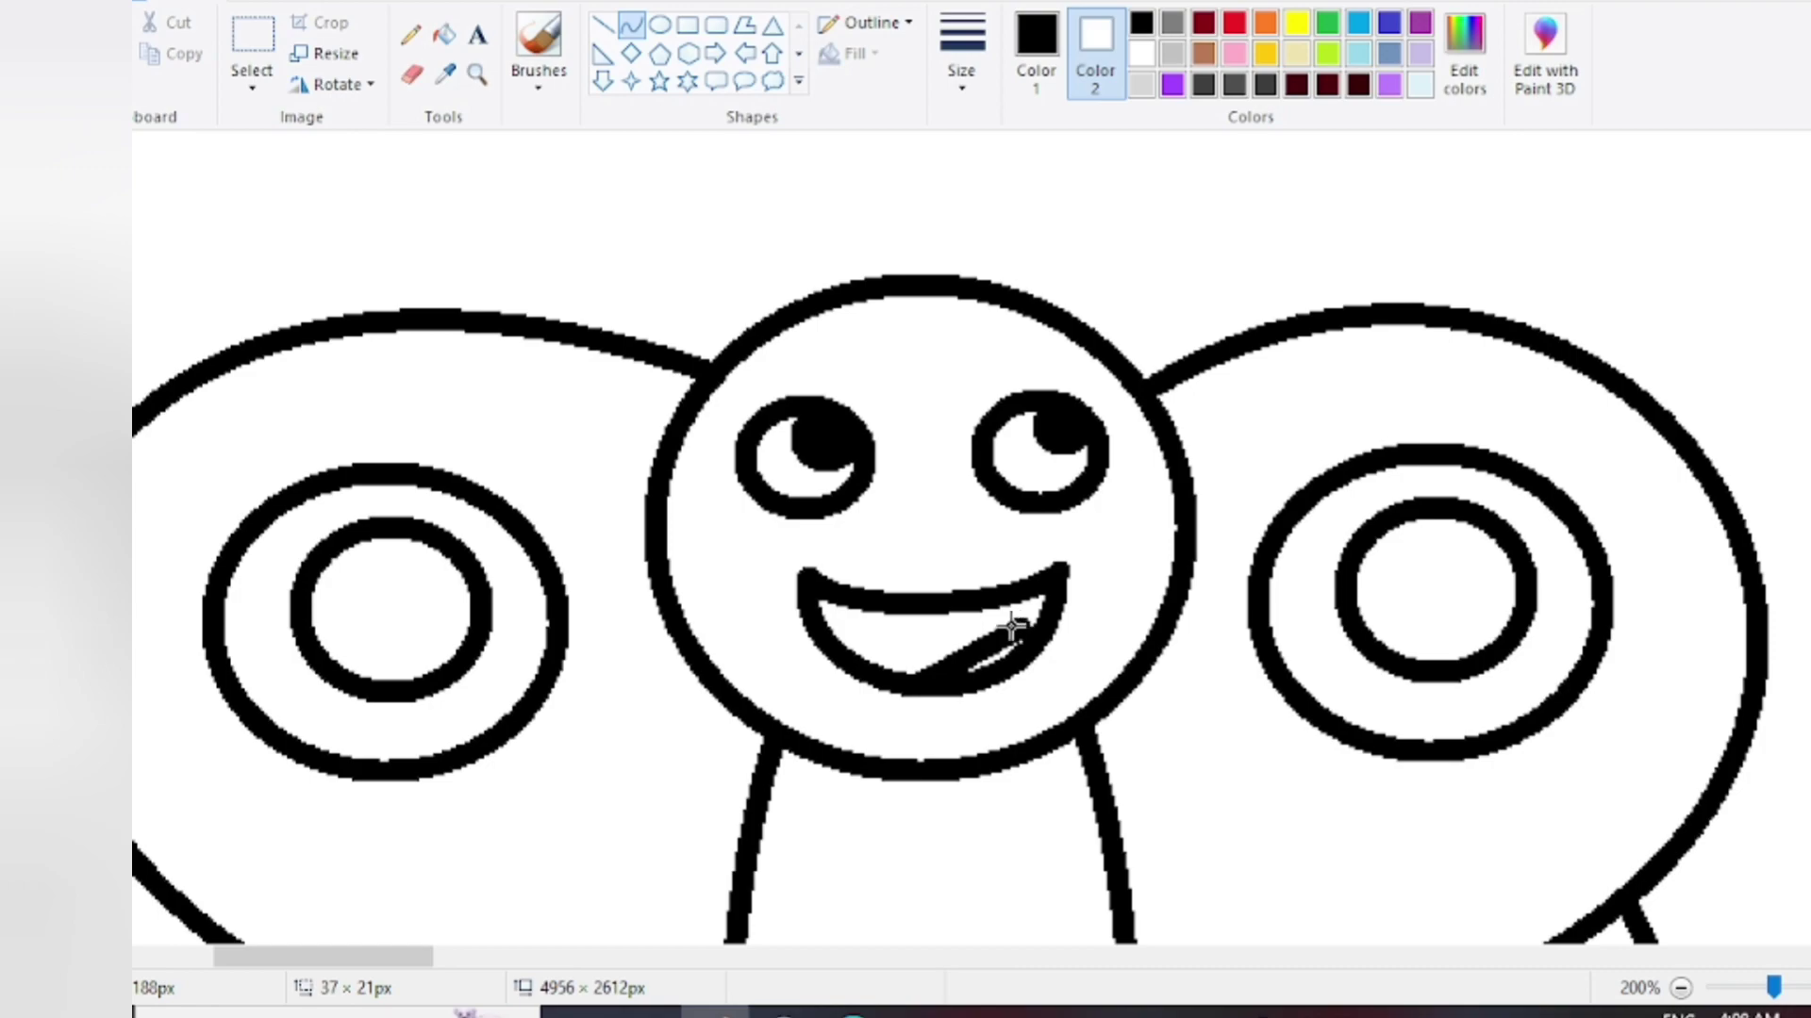
{"action": "left_click", "coordinate": [962, 48]}
{"action": "left_click", "coordinate": [982, 247]}
{"action": "left_click_drag", "start_coordinate": [946, 679], "coordinate": [979, 611]}
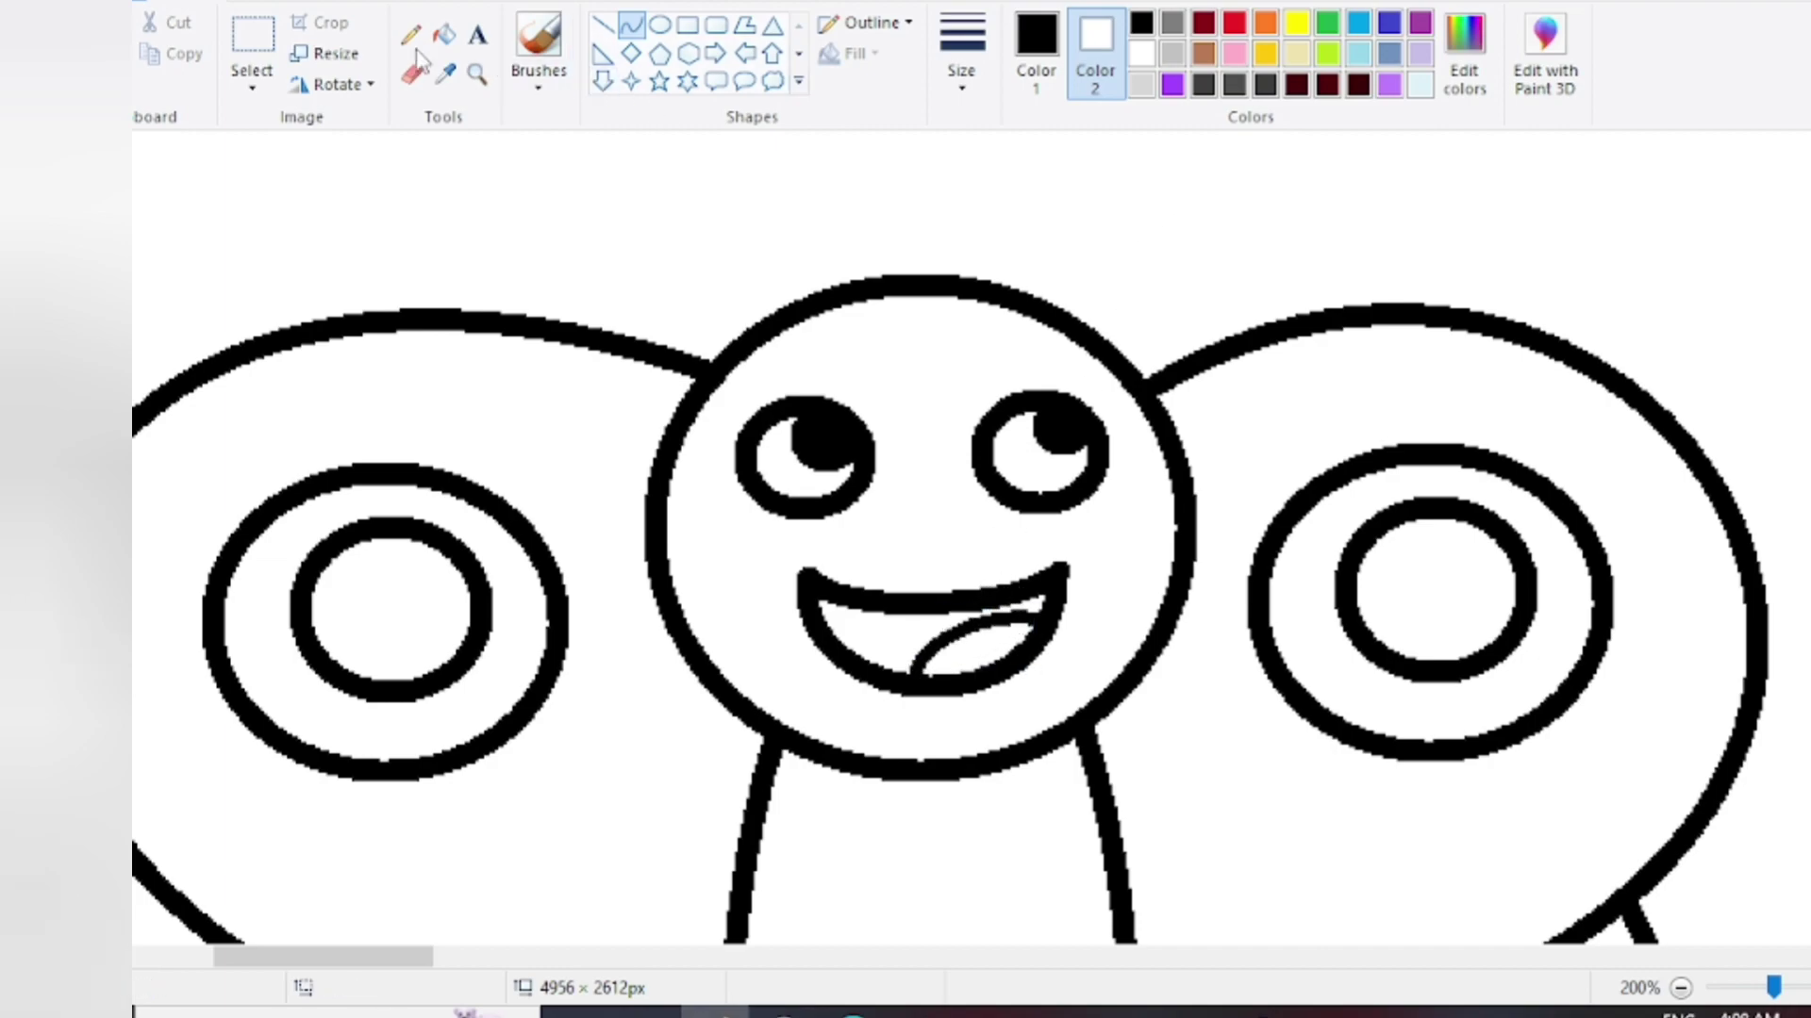
{"action": "left_click", "coordinate": [445, 35]}
{"action": "left_click", "coordinate": [890, 621]}
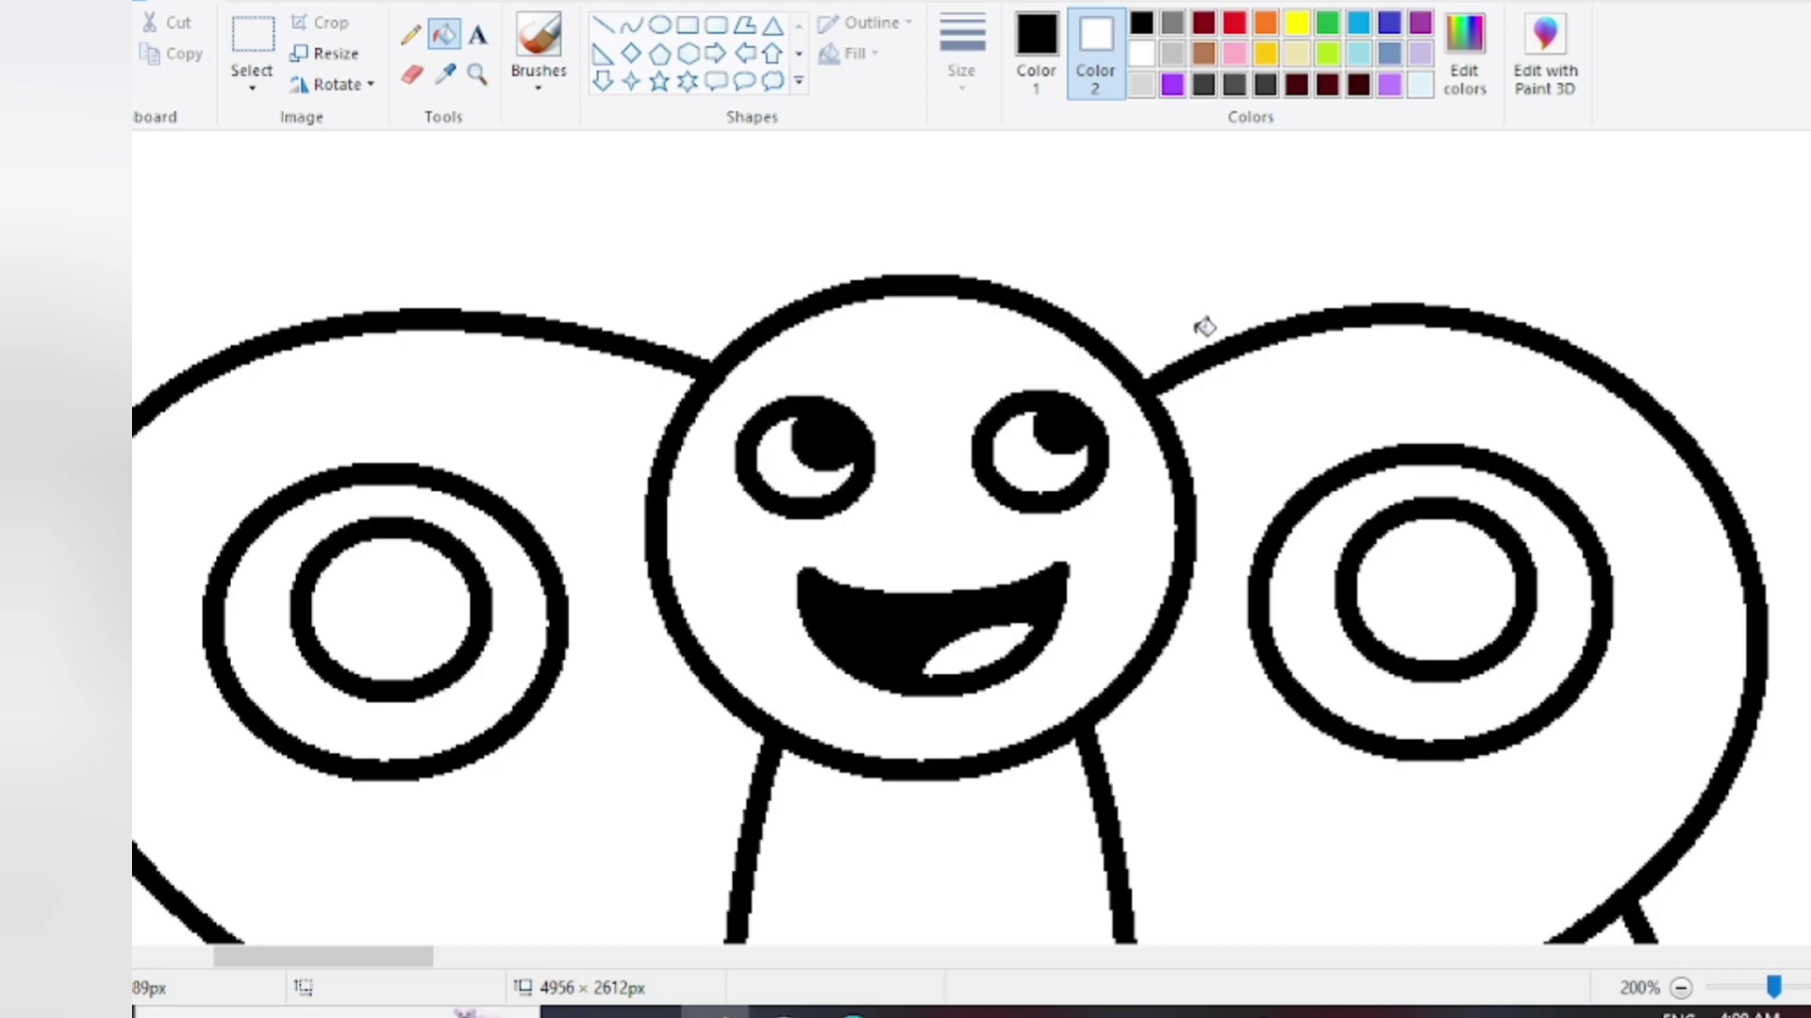
Define a darker red as the secondary color and fill the tongue area with the black primary color
{"action": "left_click", "coordinate": [1445, 81]}
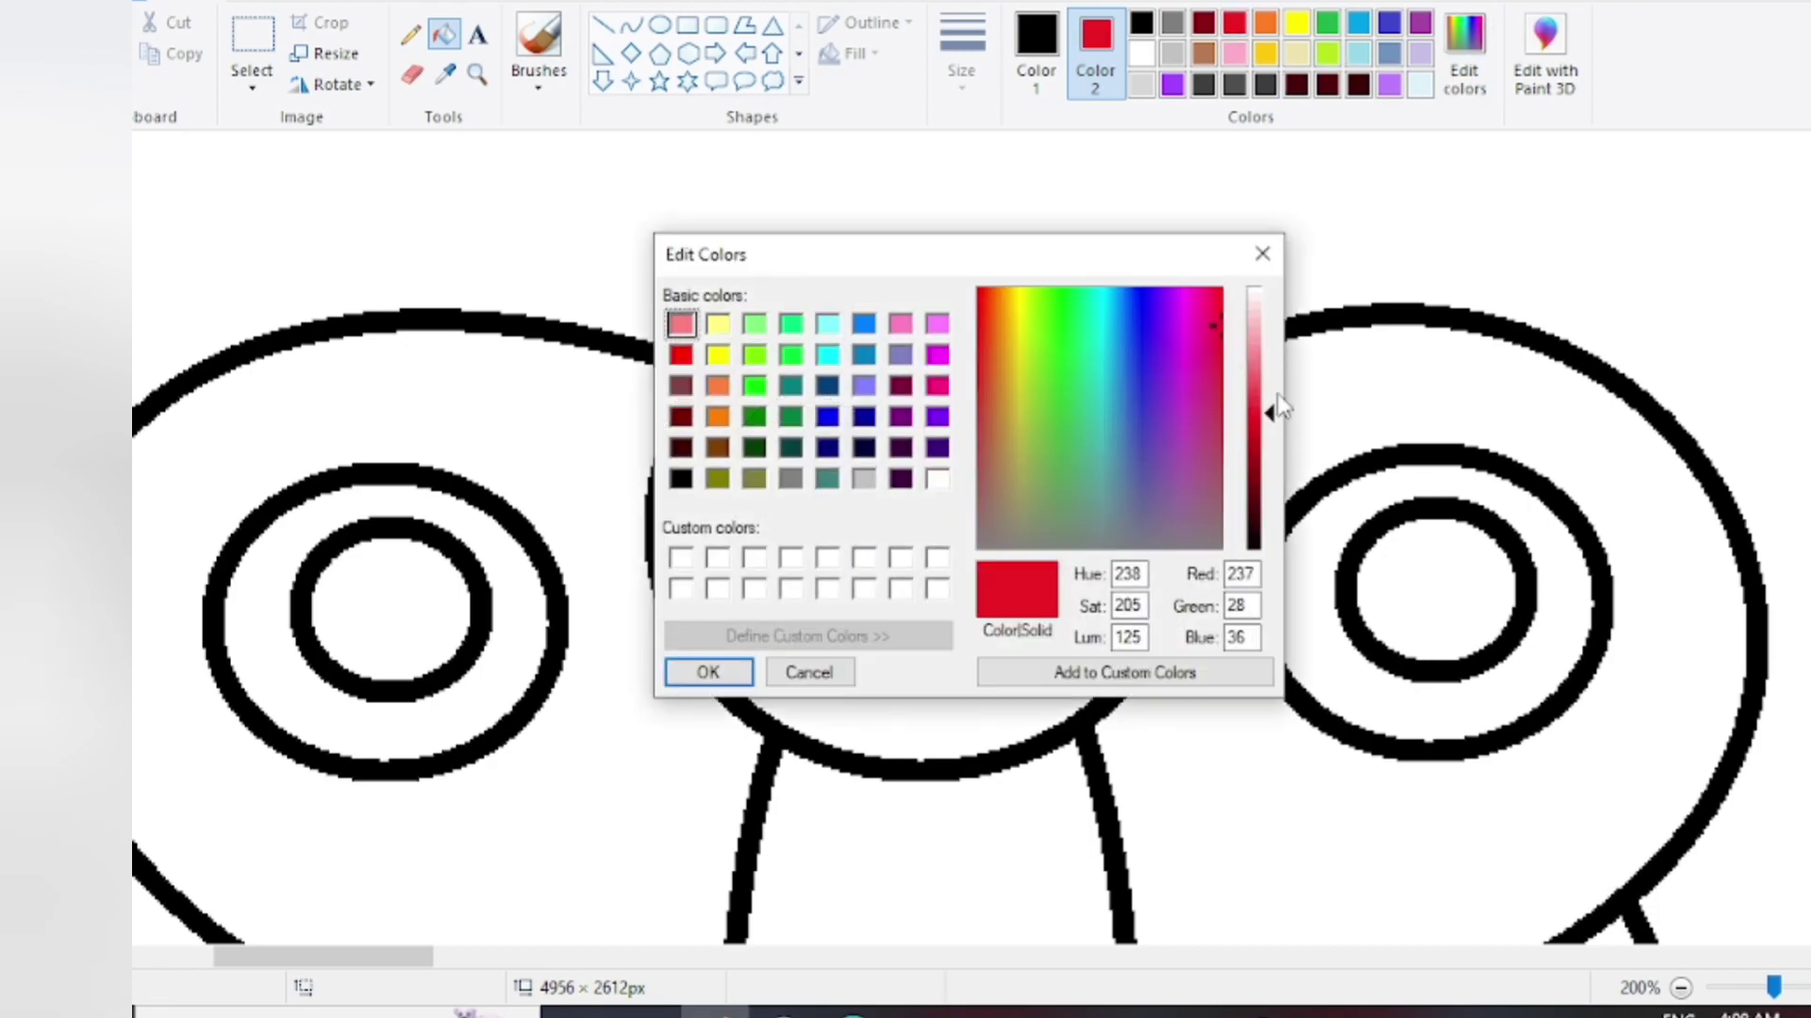
{"action": "left_click_drag", "start_coordinate": [1269, 404], "coordinate": [1243, 454]}
{"action": "left_click", "coordinate": [707, 671]}
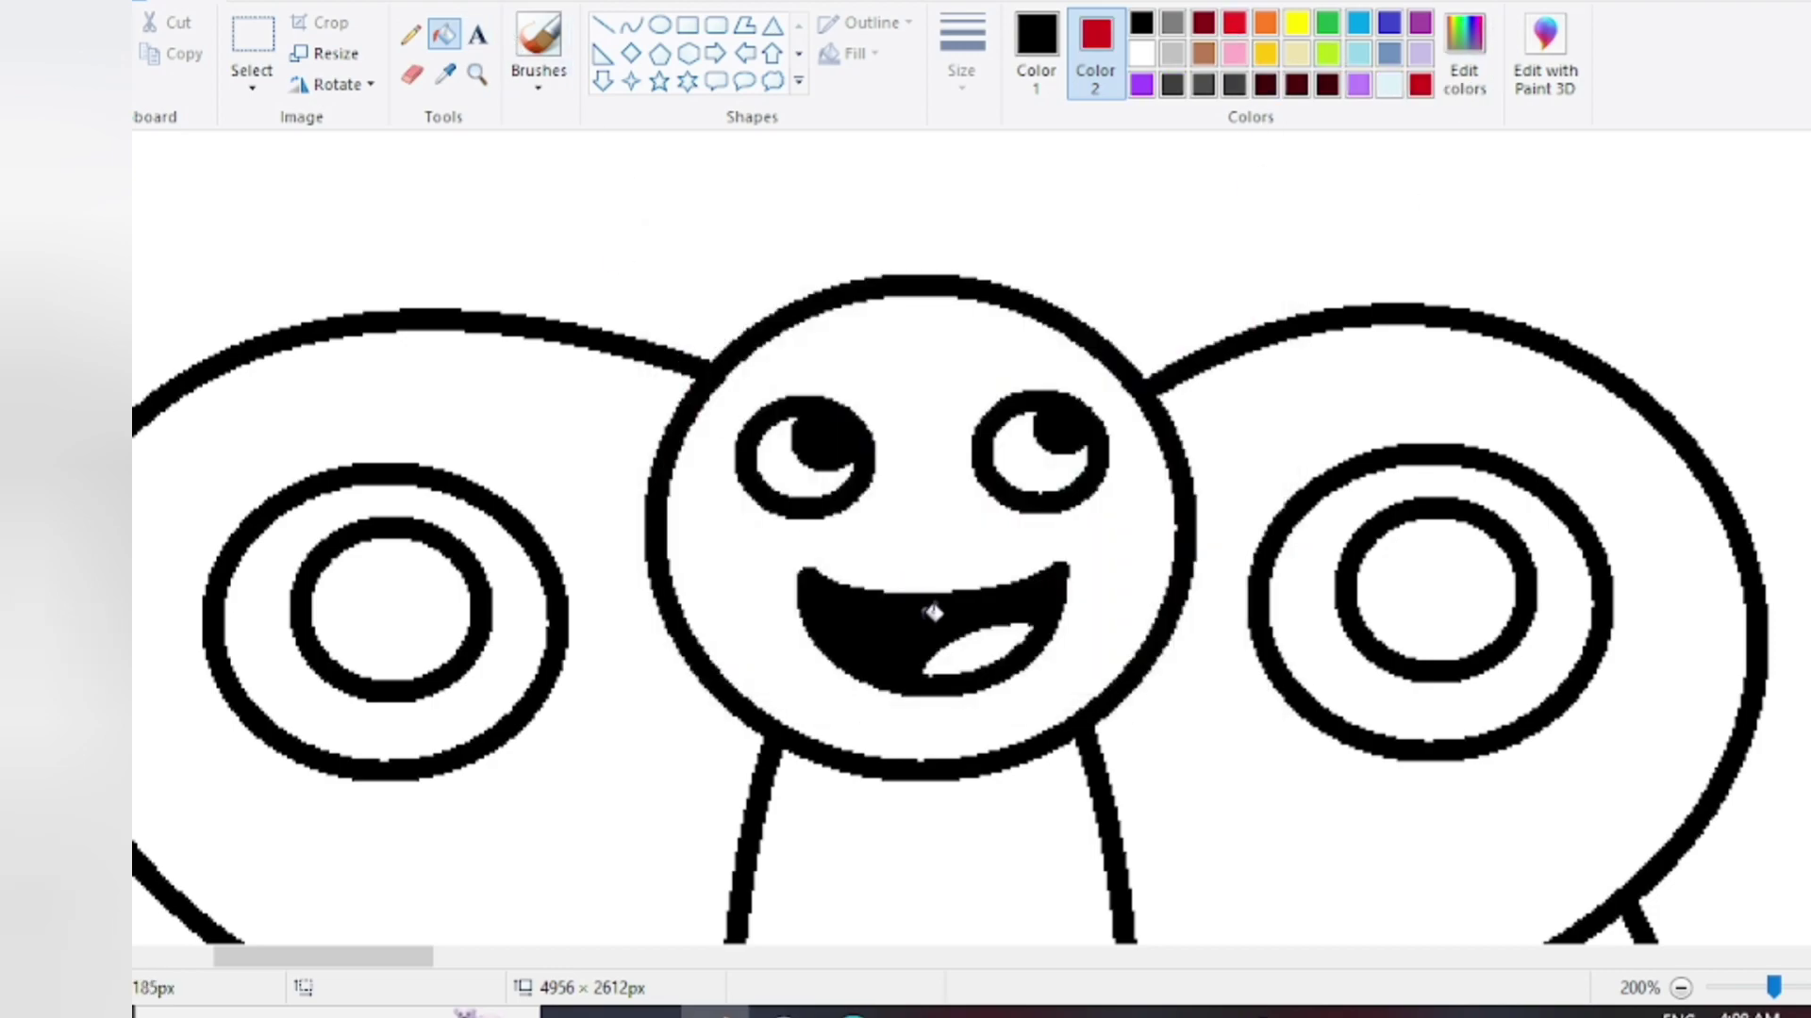
{"action": "left_click", "coordinate": [981, 649]}
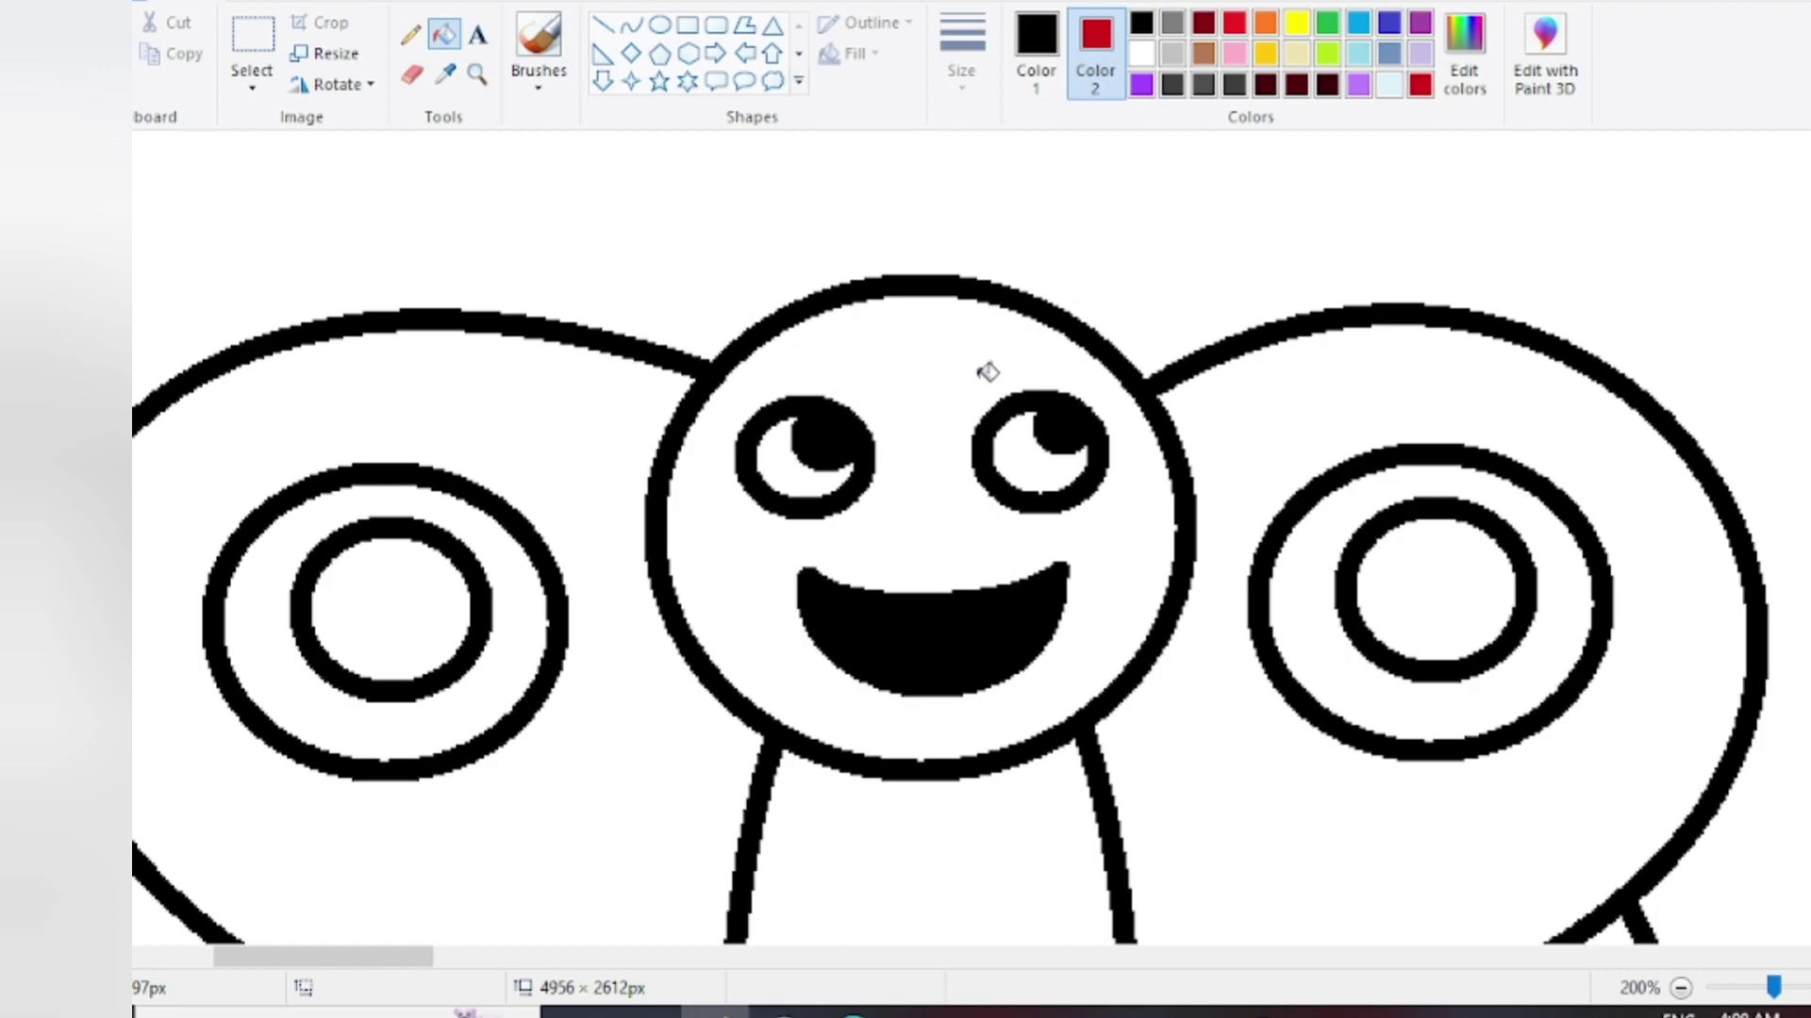
Draw two thin antennae curving outward from the top of the head, the left one about 97 × 72 px
{"action": "scroll", "coordinate": [988, 372], "scroll_direction": "up", "scroll_amount": 1}
{"action": "left_click", "coordinate": [628, 28]}
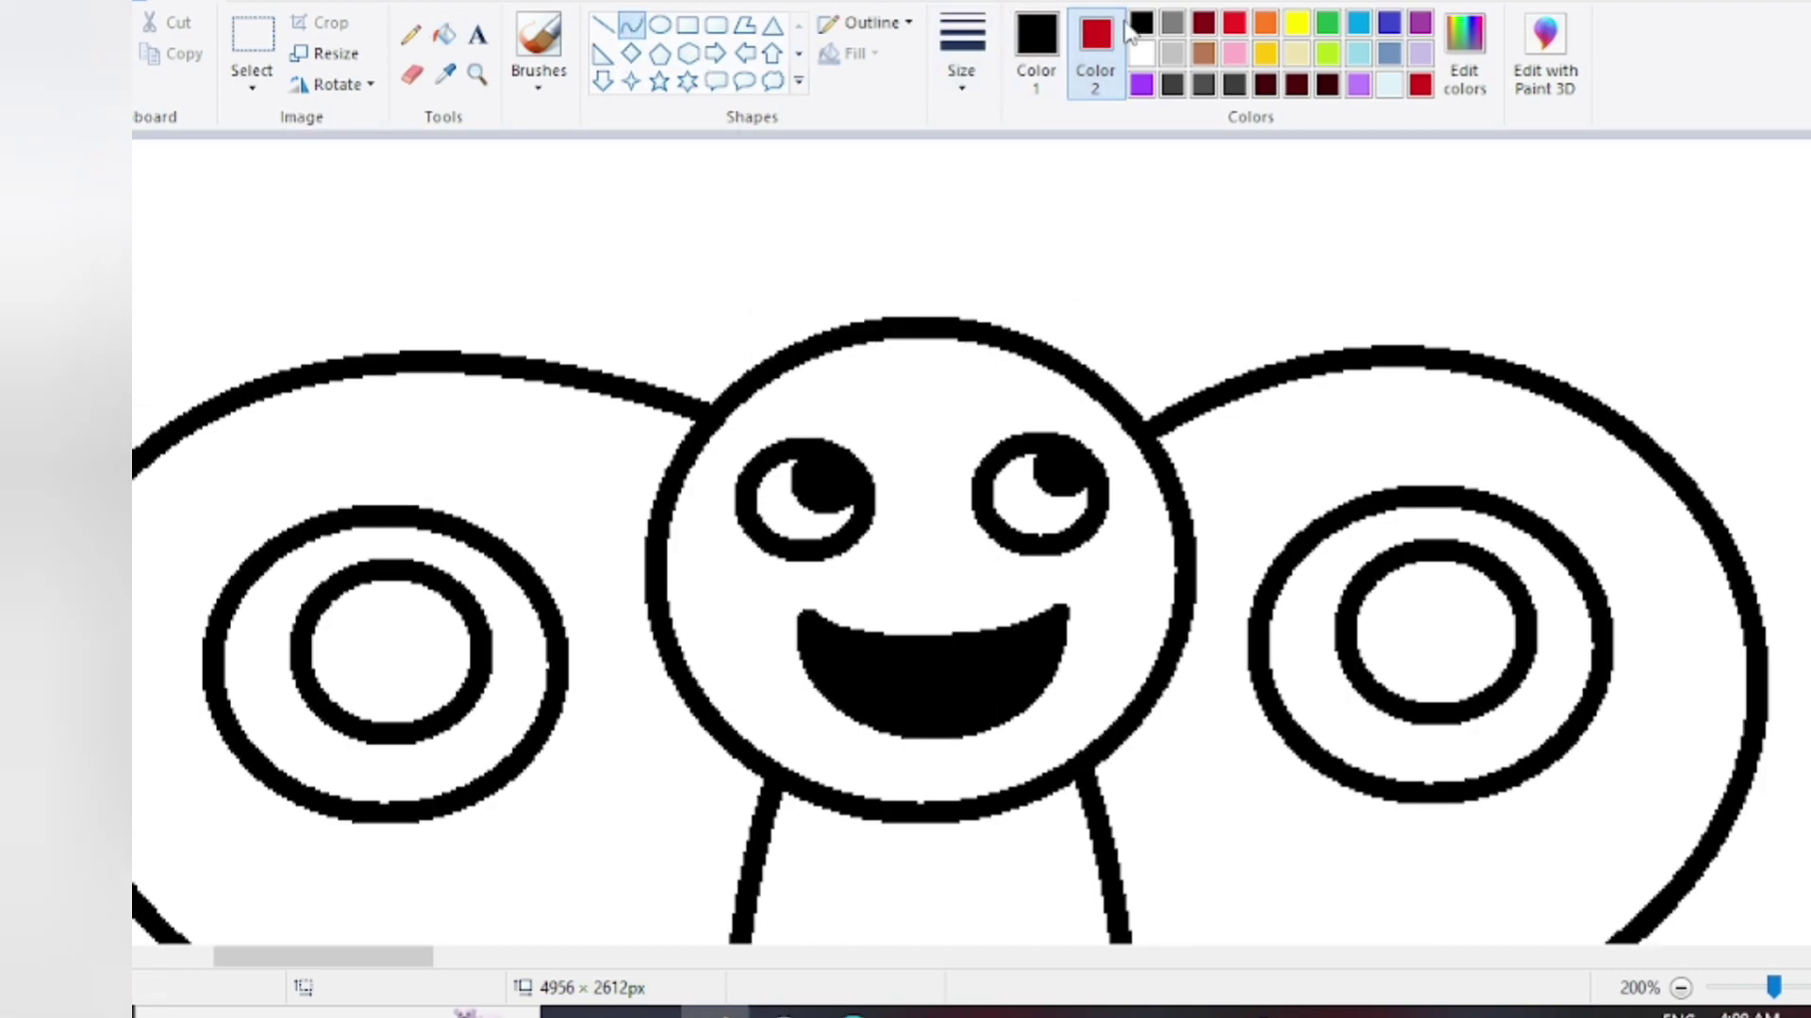
{"action": "mouse_move", "coordinate": [999, 325]}
{"action": "left_mouse_down"}
{"action": "mouse_move", "coordinate": [1184, 151]}
{"action": "mouse_move", "coordinate": [1252, 168]}
{"action": "mouse_move", "coordinate": [977, 227]}
{"action": "mouse_move", "coordinate": [1002, 240]}
{"action": "mouse_move", "coordinate": [1128, 108]}
{"action": "left_mouse_up"}
{"action": "left_click_drag", "start_coordinate": [821, 335], "coordinate": [557, 165]}
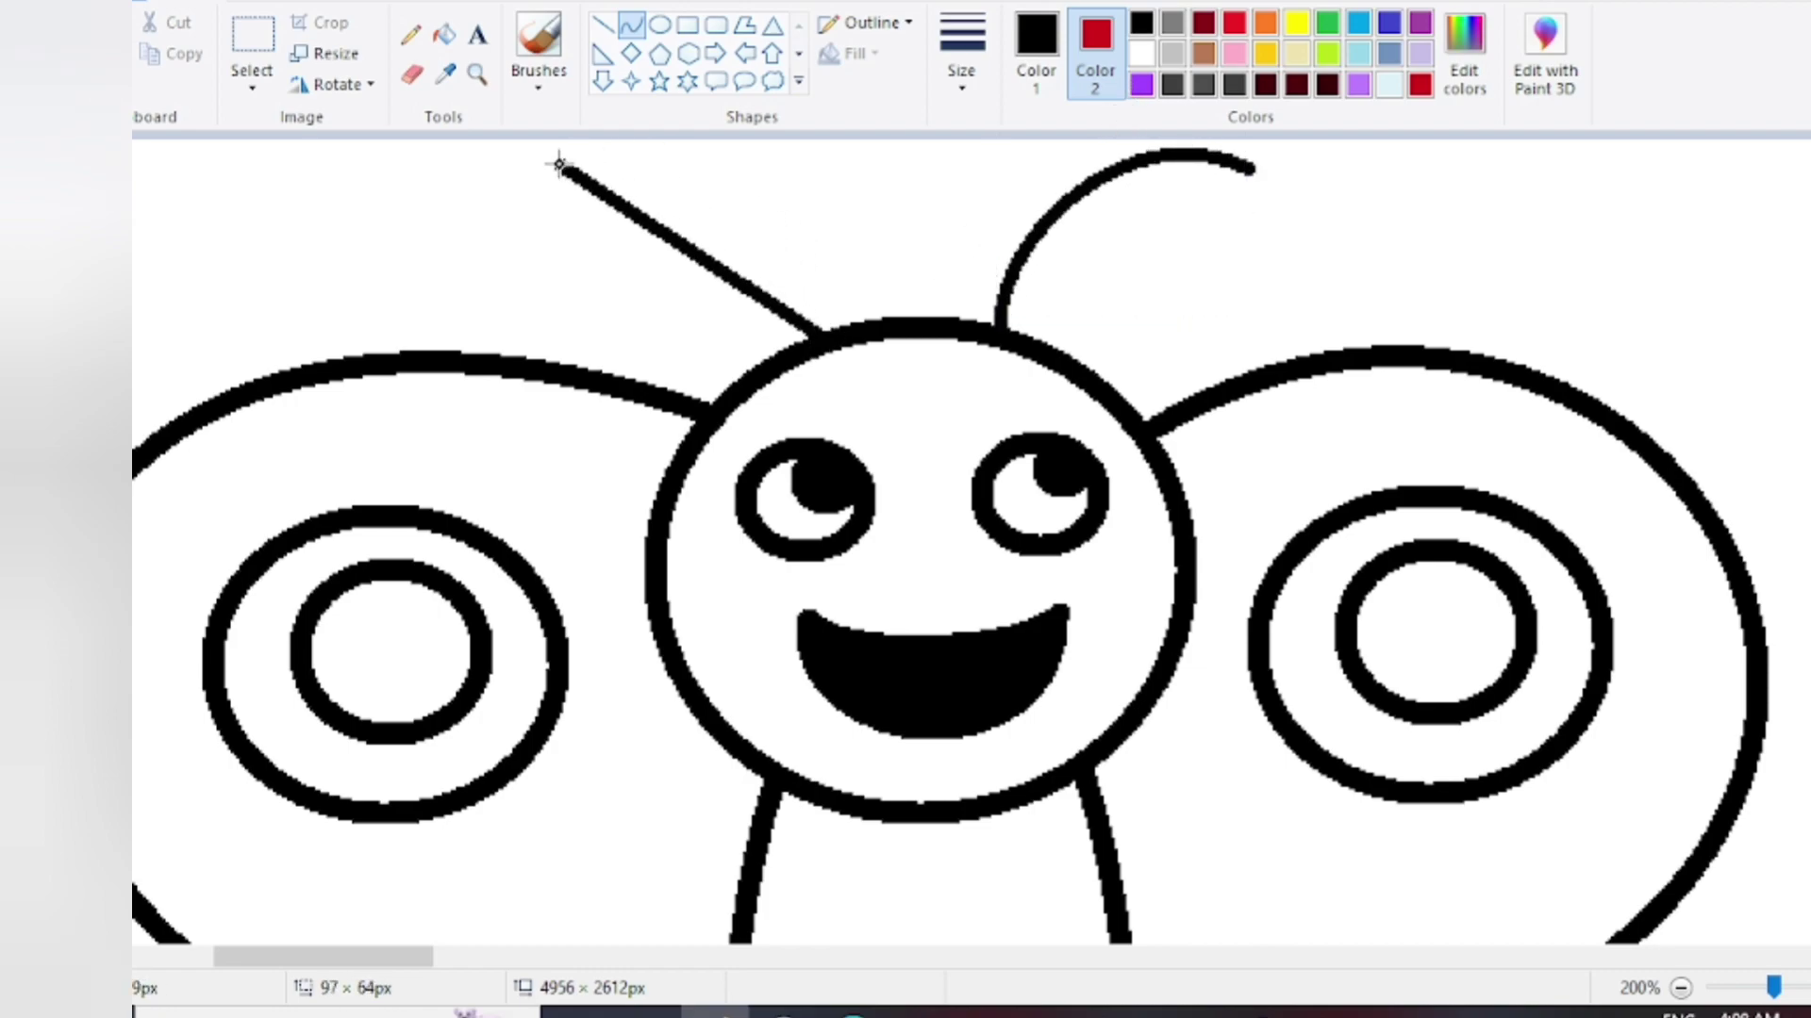
{"action": "left_click_drag", "start_coordinate": [801, 302], "coordinate": [779, 217]}
{"action": "left_click_drag", "start_coordinate": [695, 111], "coordinate": [739, 149]}
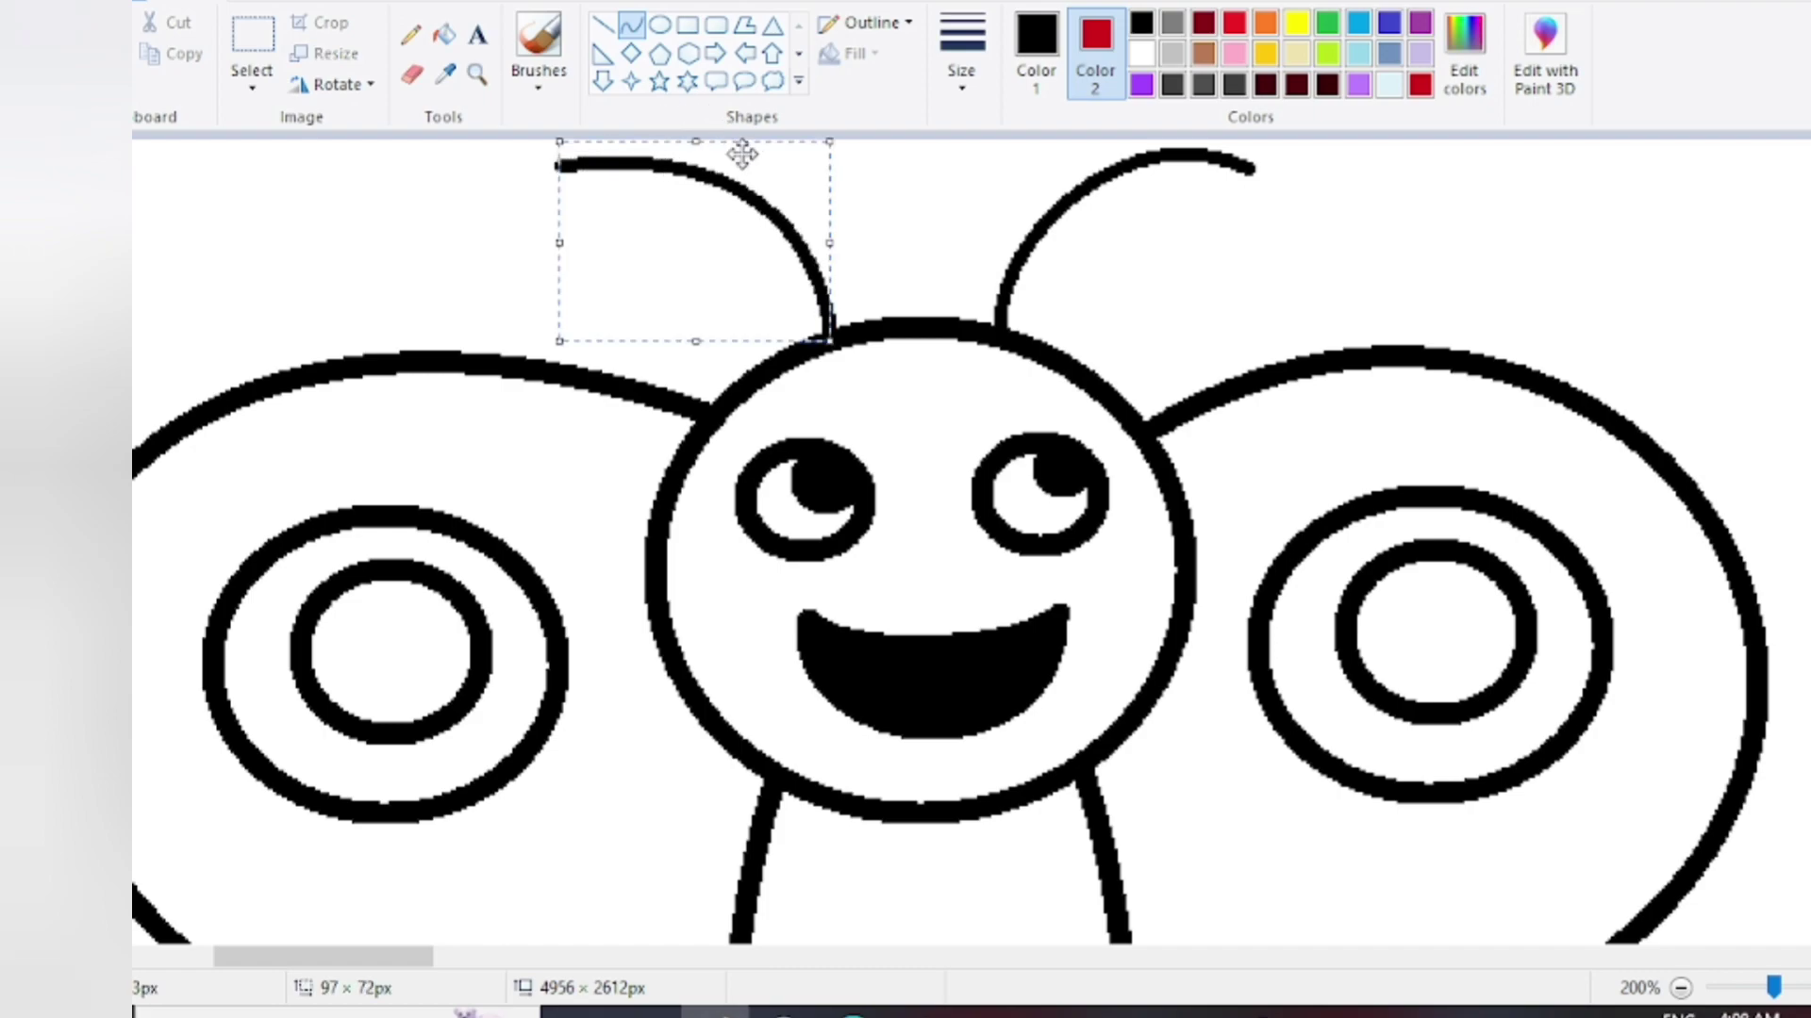
Draw a yellow-filled circle with a black outline at each antenna's tip, the left one about 24 × 22 px
{"action": "left_click", "coordinate": [662, 26]}
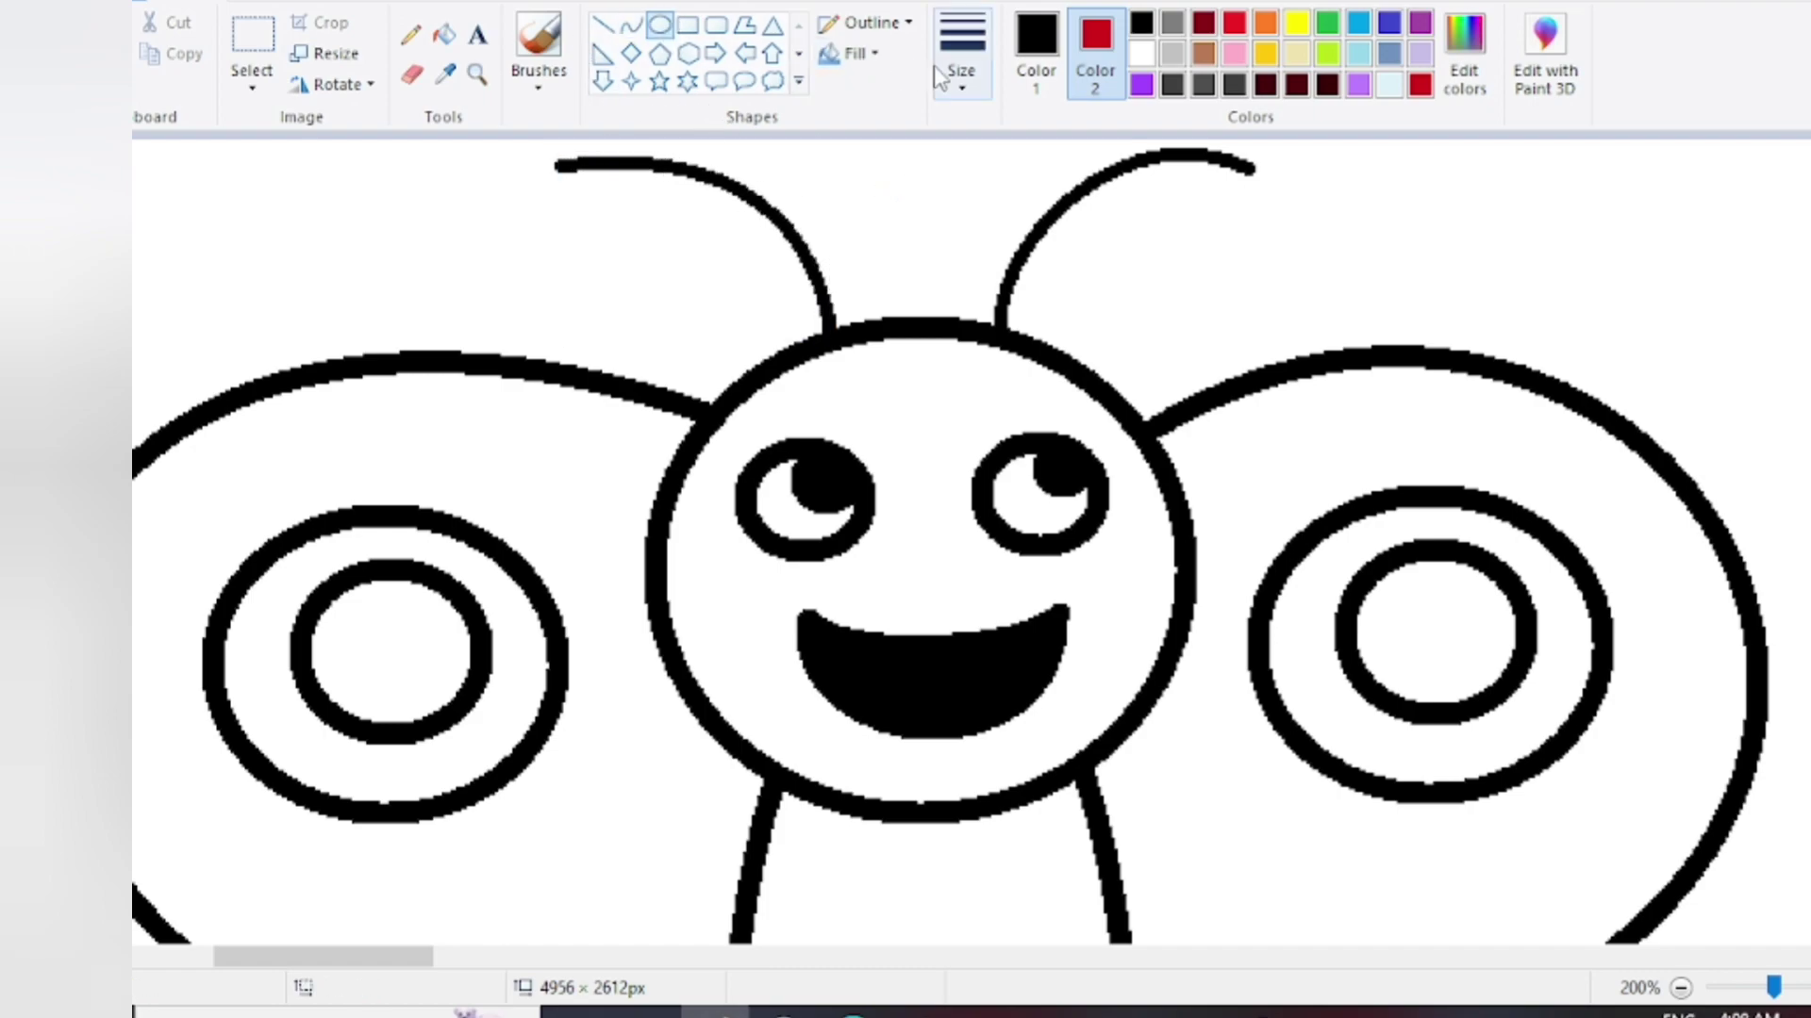
{"action": "left_click", "coordinate": [1297, 22]}
{"action": "left_click_drag", "start_coordinate": [653, 266], "coordinate": [579, 193]}
{"action": "key", "text": "Left"}
{"action": "key", "text": "Left"}
{"action": "key", "text": "Left"}
{"action": "key", "text": "Left"}
{"action": "key", "text": "Left"}
{"action": "key", "text": "Left"}
{"action": "key", "text": "Left"}
{"action": "key", "text": "Left"}
{"action": "key", "text": "Left"}
{"action": "key", "text": "Left"}
{"action": "key", "text": "Left"}
{"action": "key", "text": "Left"}
{"action": "key", "text": "Left"}
{"action": "key", "text": "Left"}
{"action": "key", "text": "Left"}
{"action": "key", "text": "Left"}
{"action": "key", "text": "Left"}
{"action": "key", "text": "Left"}
{"action": "key", "text": "Left"}
{"action": "key", "text": "Left"}
{"action": "key", "text": "Up"}
{"action": "key", "text": "Up"}
{"action": "key", "text": "Up"}
{"action": "key", "text": "Up"}
{"action": "key", "text": "Up"}
{"action": "key", "text": "Up"}
{"action": "key", "text": "Up"}
{"action": "key", "text": "Up"}
{"action": "key", "text": "Up"}
{"action": "key", "text": "Up"}
{"action": "key", "text": "Up"}
{"action": "key", "text": "Up"}
{"action": "key", "text": "Up"}
{"action": "key", "text": "Up"}
{"action": "key", "text": "Up"}
{"action": "key", "text": "Up"}
{"action": "key", "text": "Up"}
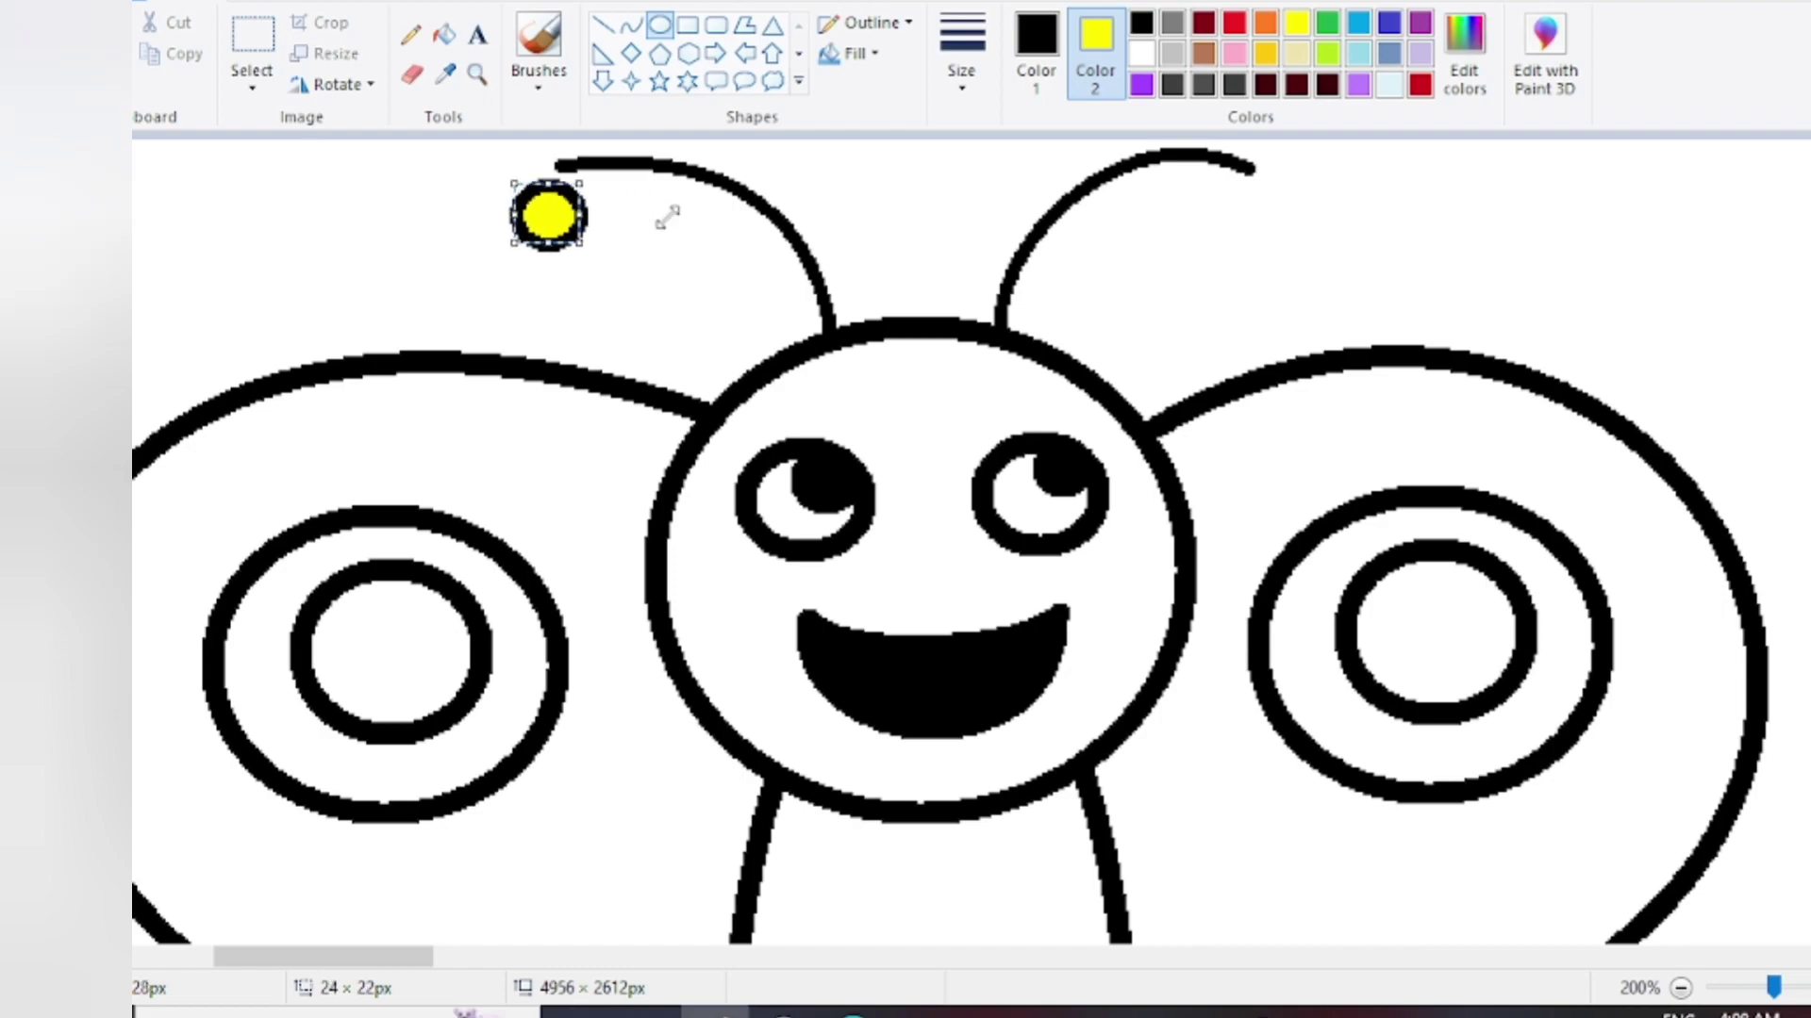
{"action": "key", "text": "Right"}
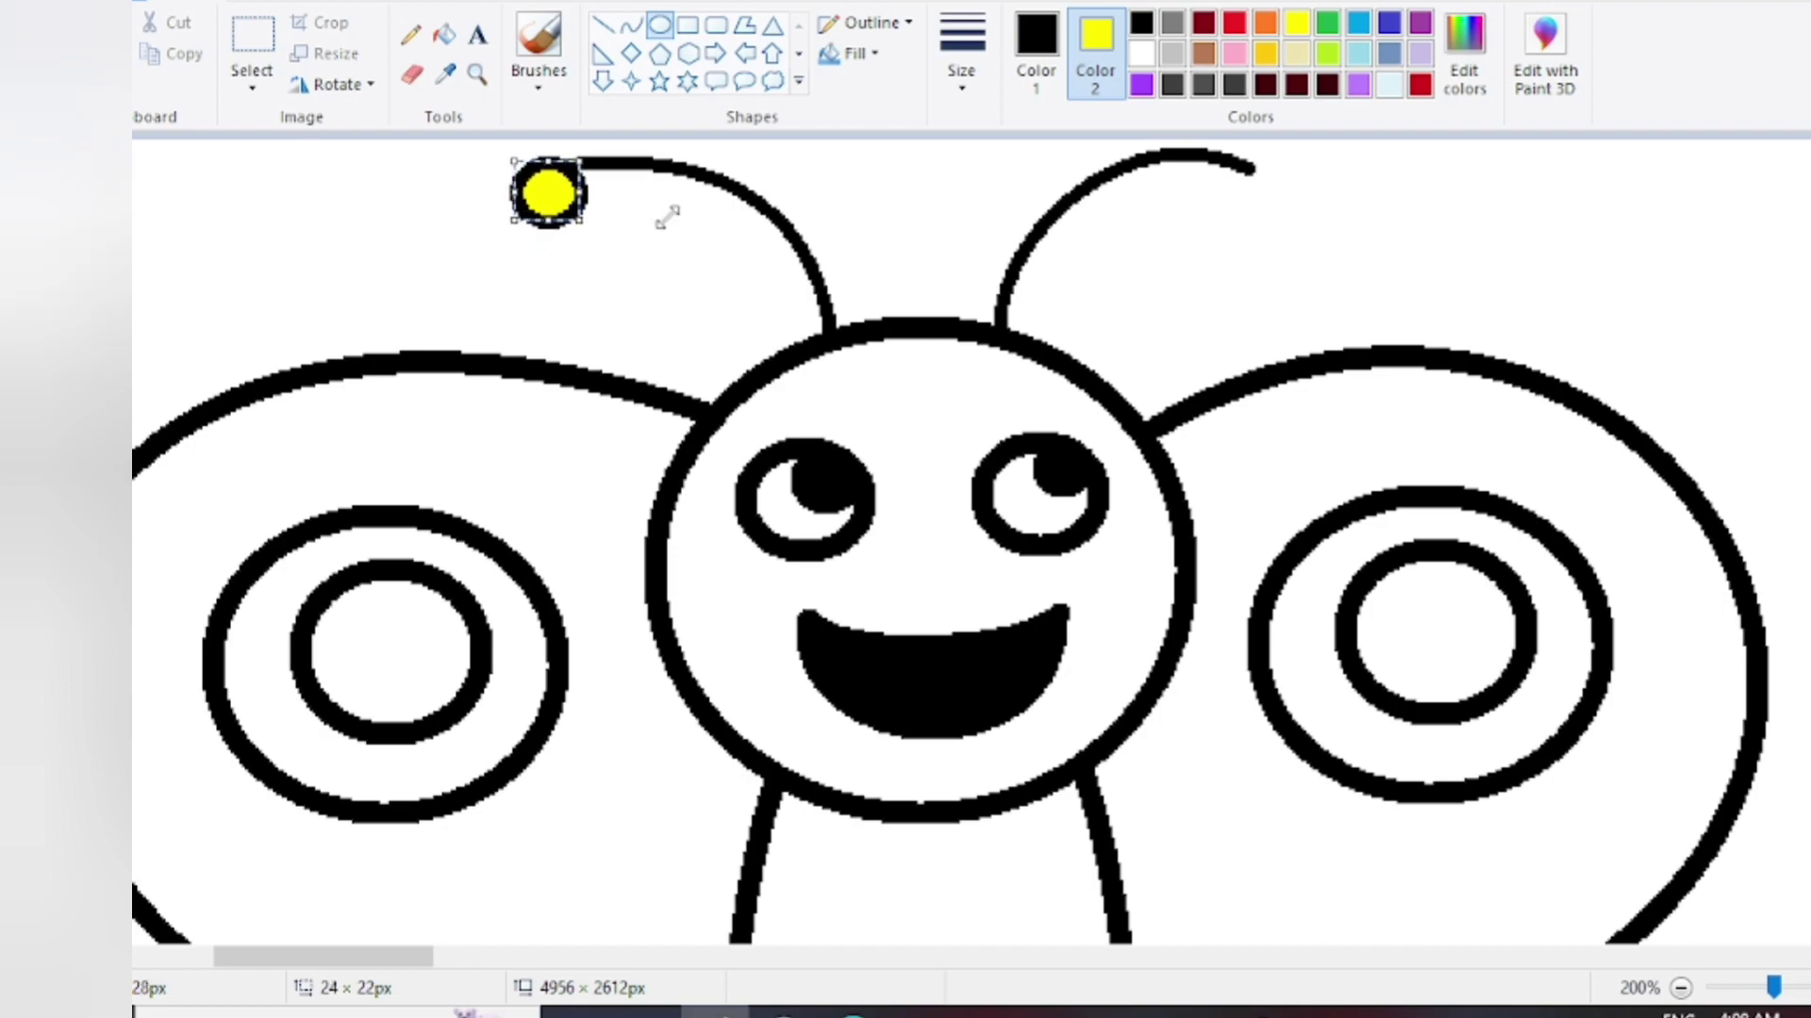
{"action": "key", "text": "Down"}
{"action": "mouse_move", "coordinate": [1183, 224]}
{"action": "left_mouse_down"}
{"action": "mouse_move", "coordinate": [1275, 166]}
{"action": "mouse_move", "coordinate": [1258, 159]}
{"action": "left_mouse_up"}
{"action": "left_click", "coordinate": [1352, 184]}
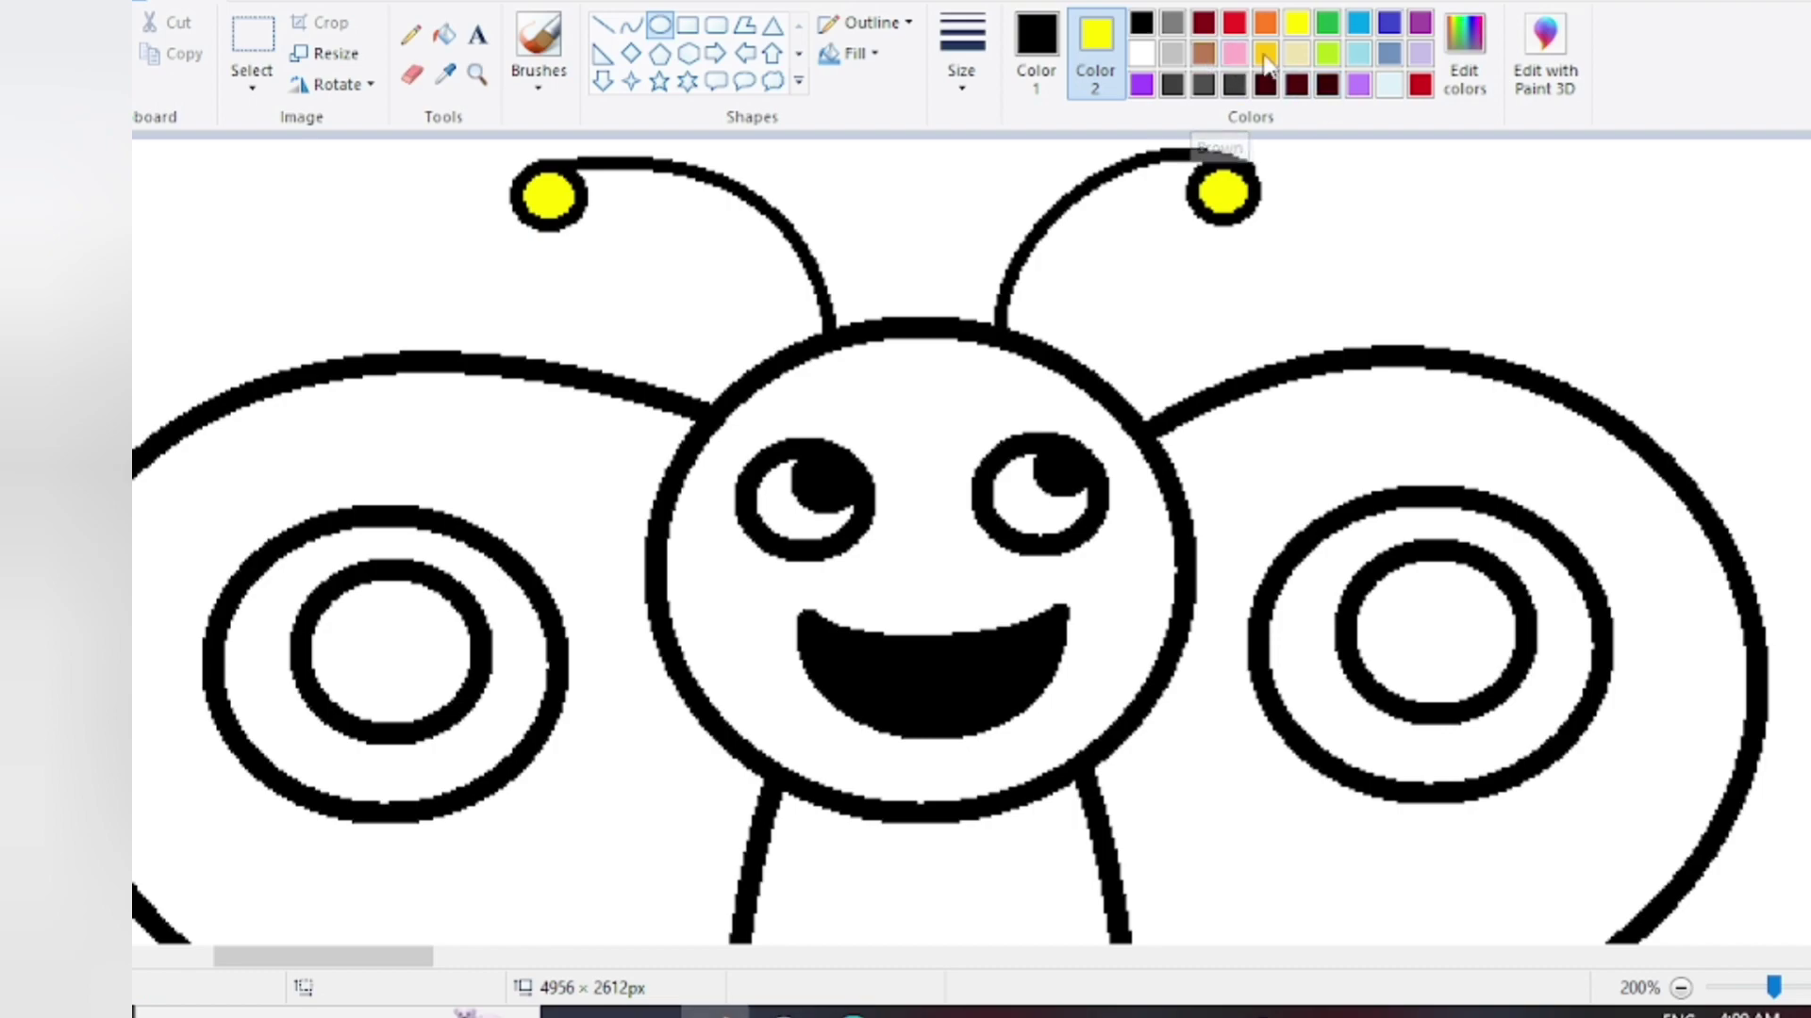
Fill the head around the eyes and mouth with yellow
{"action": "left_click", "coordinate": [444, 35]}
{"action": "left_click", "coordinate": [926, 387]}
{"action": "key", "text": "ctrl+z"}
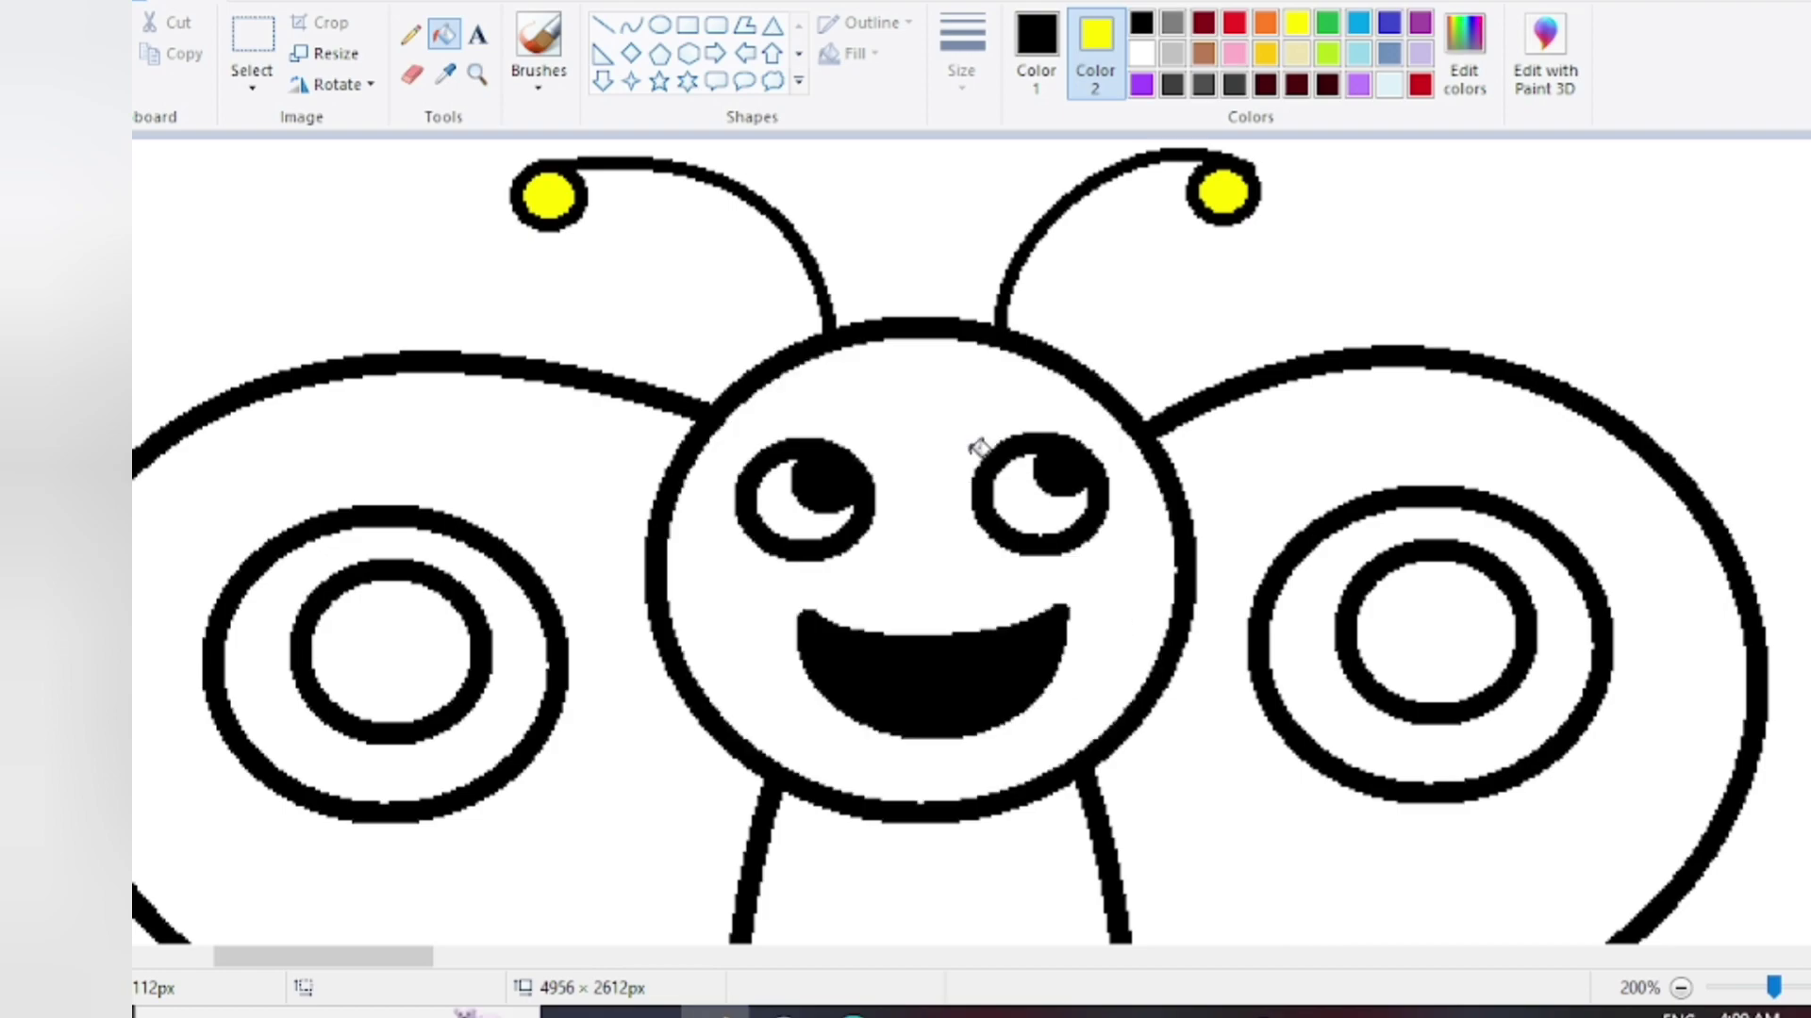
{"action": "right_click", "coordinate": [977, 440]}
Draw a thin downward-bowed curve about 128 × 26 px across the upper body, just below the head
{"action": "scroll", "coordinate": [977, 427], "scroll_direction": "down", "scroll_amount": 2}
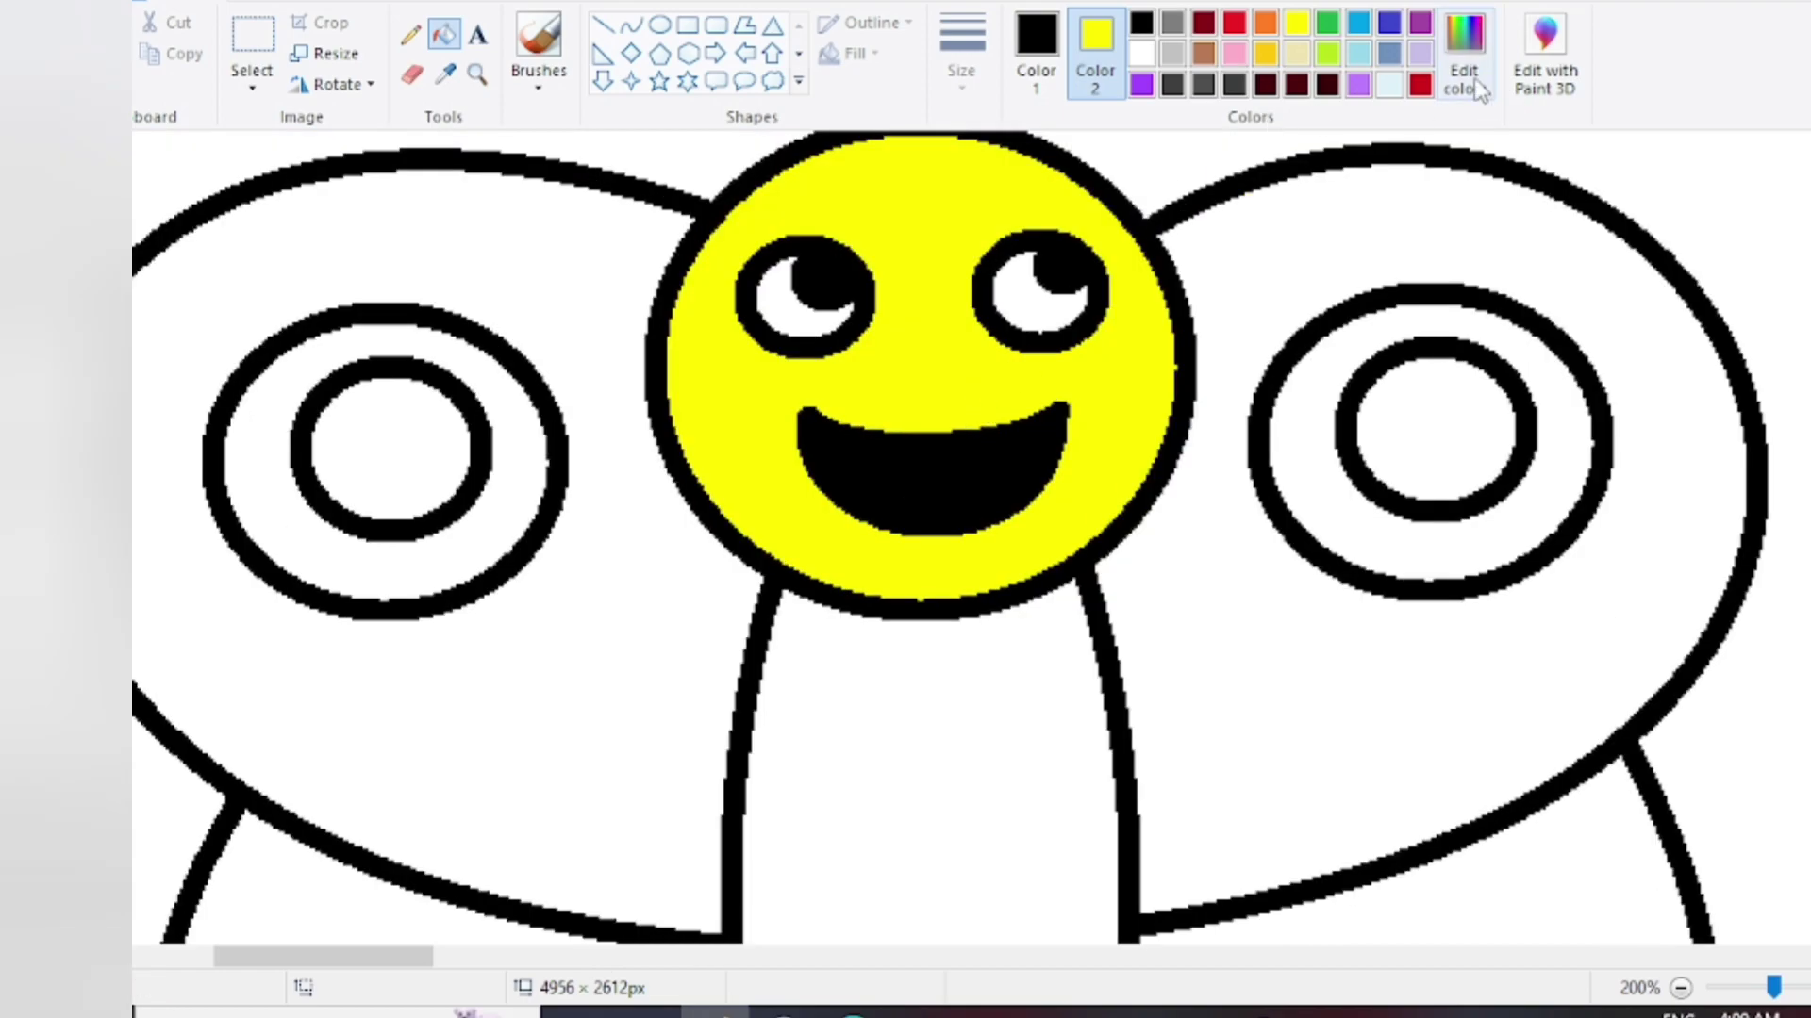
{"action": "scroll", "coordinate": [935, 273], "scroll_direction": "down", "scroll_amount": 2}
{"action": "left_click", "coordinate": [630, 24]}
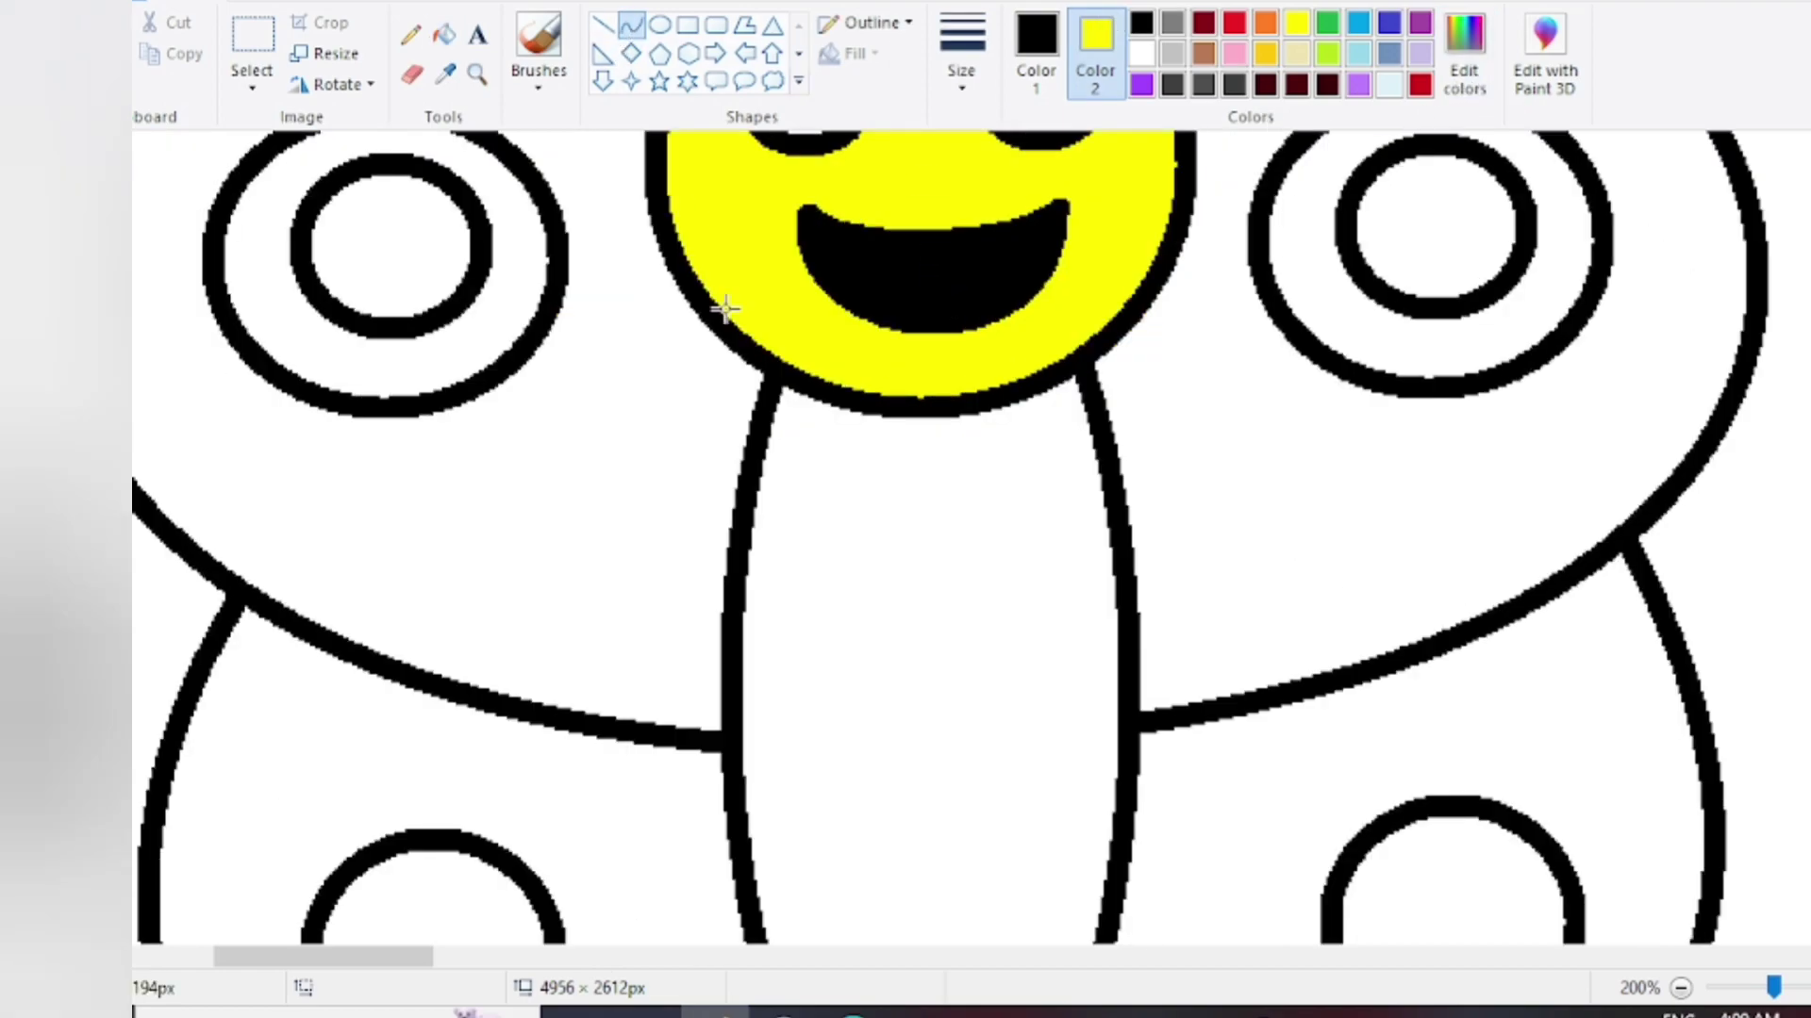
{"action": "left_click_drag", "start_coordinate": [741, 524], "coordinate": [1104, 517]}
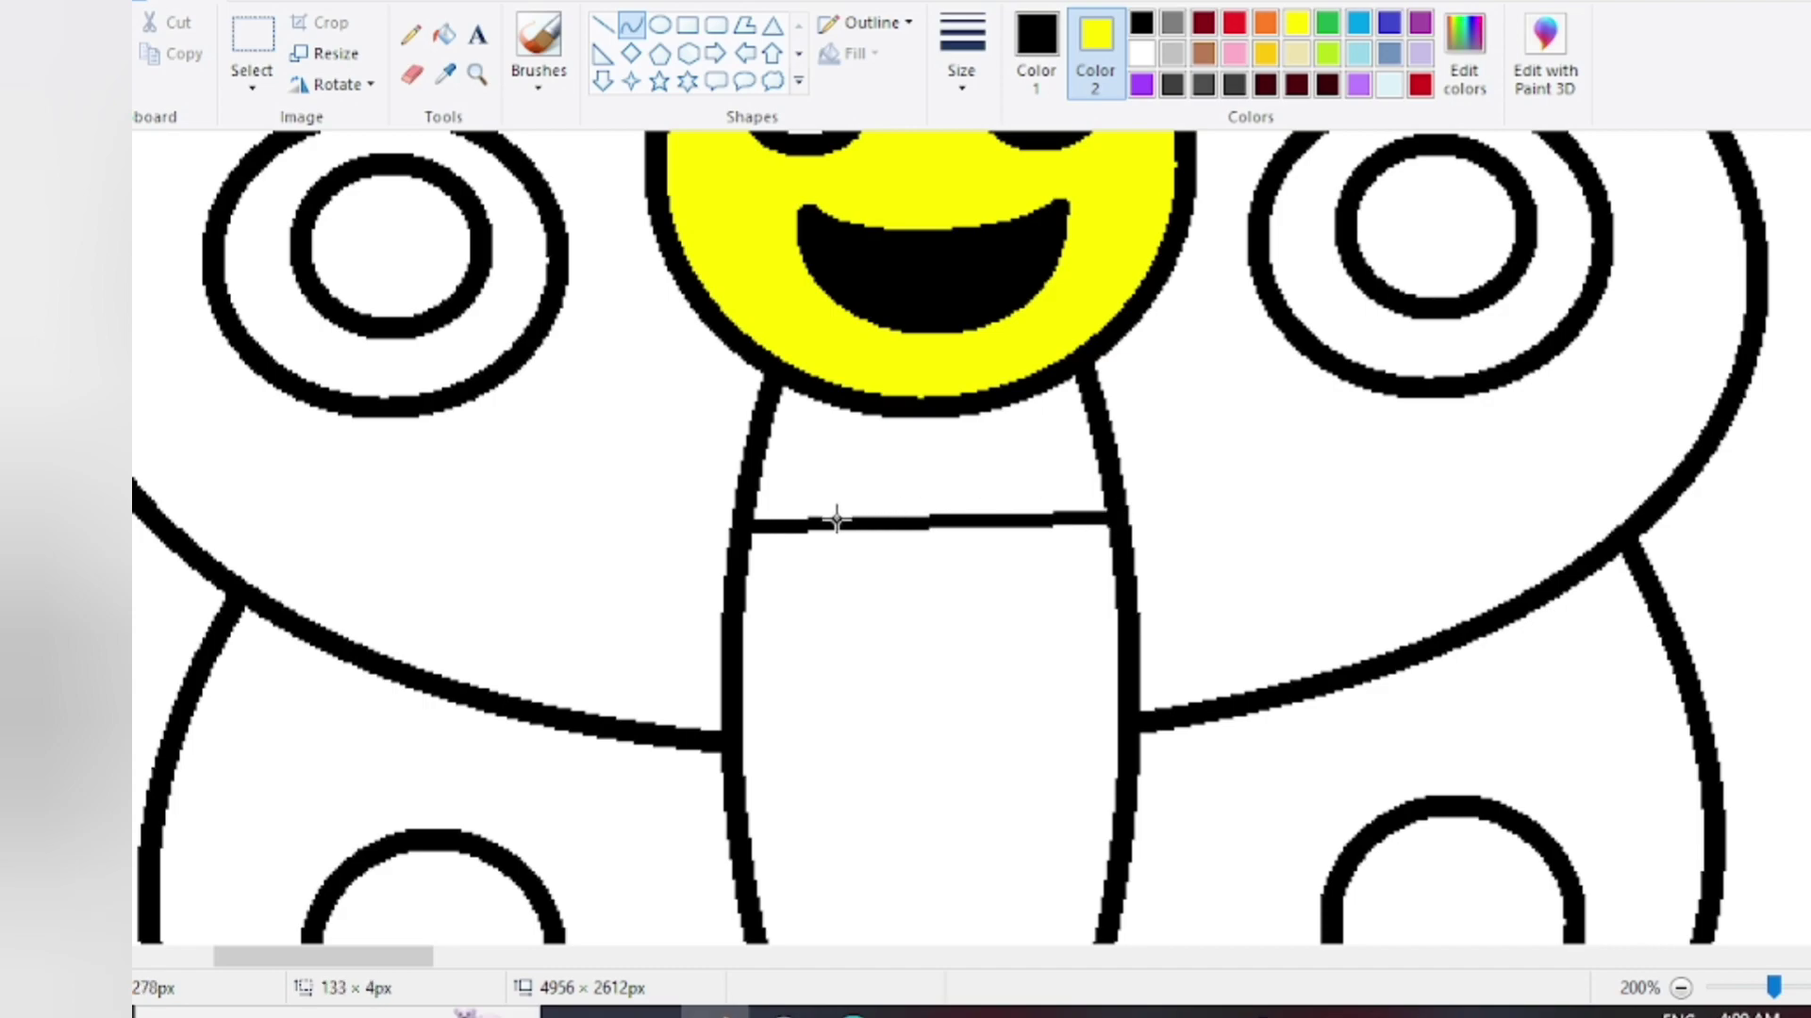
{"action": "left_click_drag", "start_coordinate": [836, 518], "coordinate": [1120, 535]}
{"action": "key", "text": "ctrl+z"}
{"action": "left_click_drag", "start_coordinate": [897, 525], "coordinate": [1010, 586]}
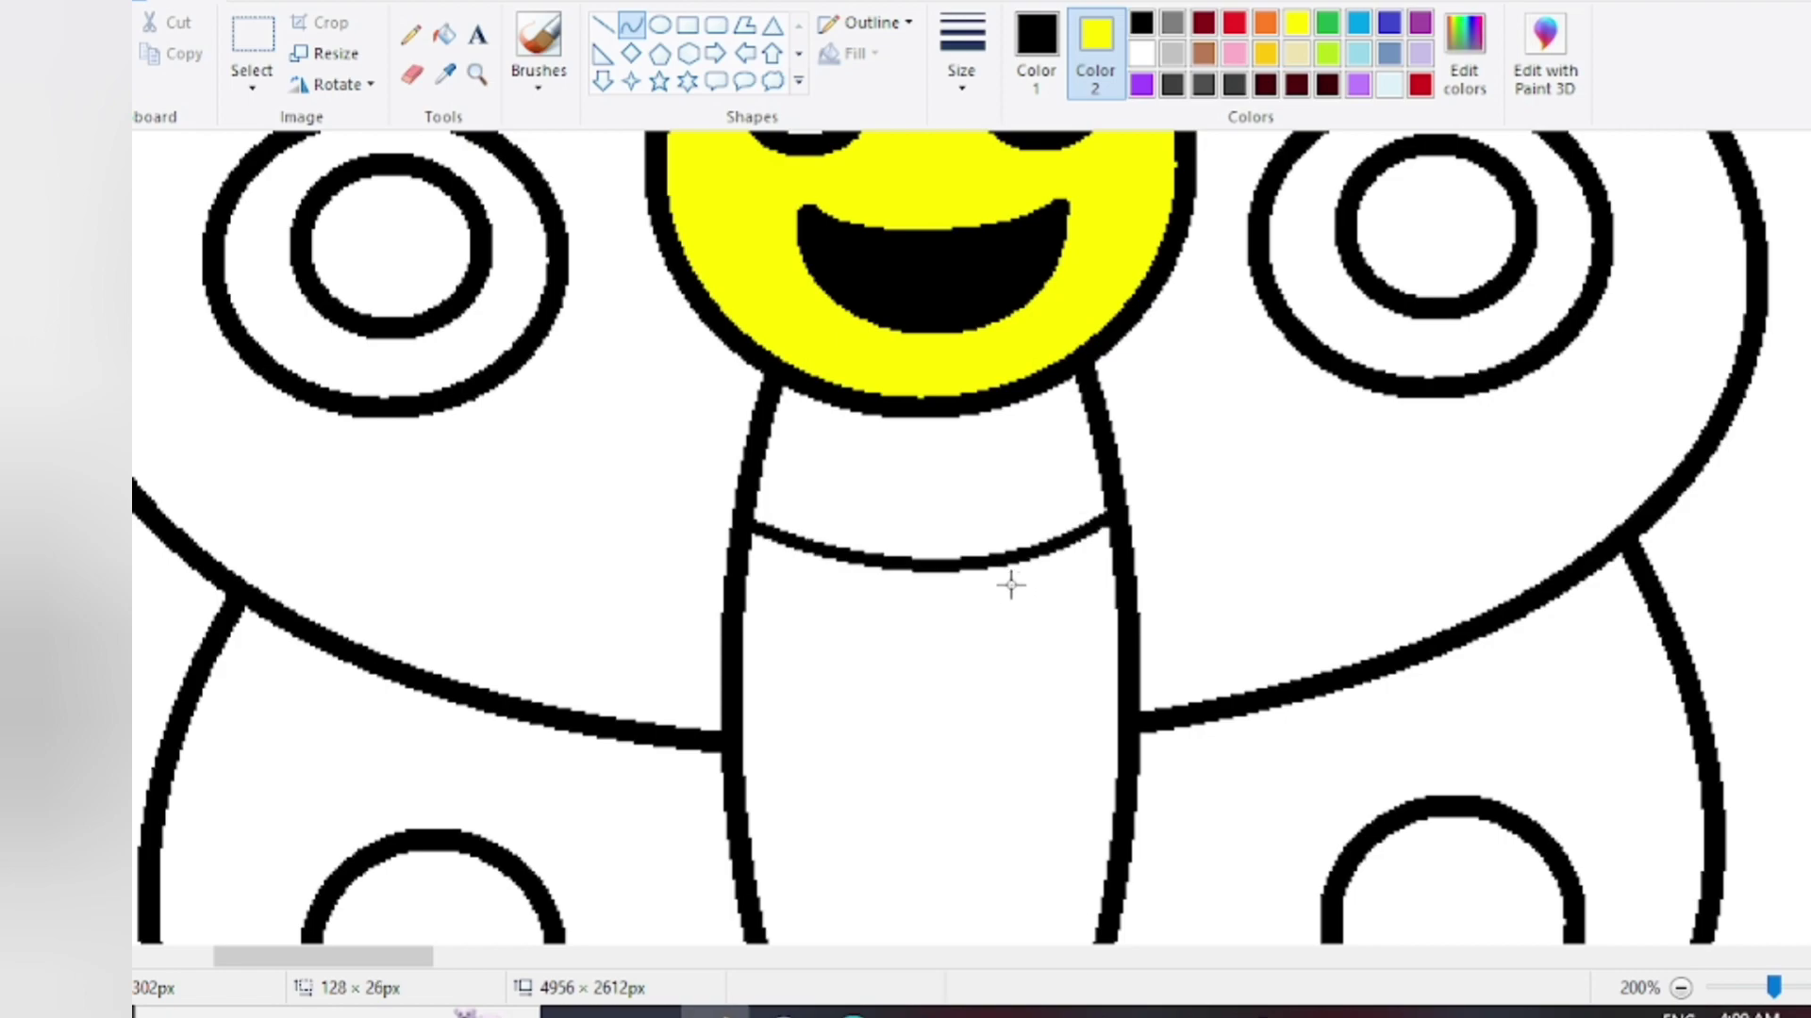
{"action": "left_click", "coordinate": [1010, 585]}
Draw two more downward-bowed curves across the body, about 136 × 20 px at the middle and about 114 × 17 px lower down
{"action": "scroll", "coordinate": [840, 708], "scroll_direction": "down", "scroll_amount": 2}
{"action": "left_click_drag", "start_coordinate": [747, 543], "coordinate": [1119, 526]}
{"action": "left_click_drag", "start_coordinate": [820, 539], "coordinate": [973, 589]}
{"action": "scroll", "coordinate": [973, 588], "scroll_direction": "down", "scroll_amount": 2}
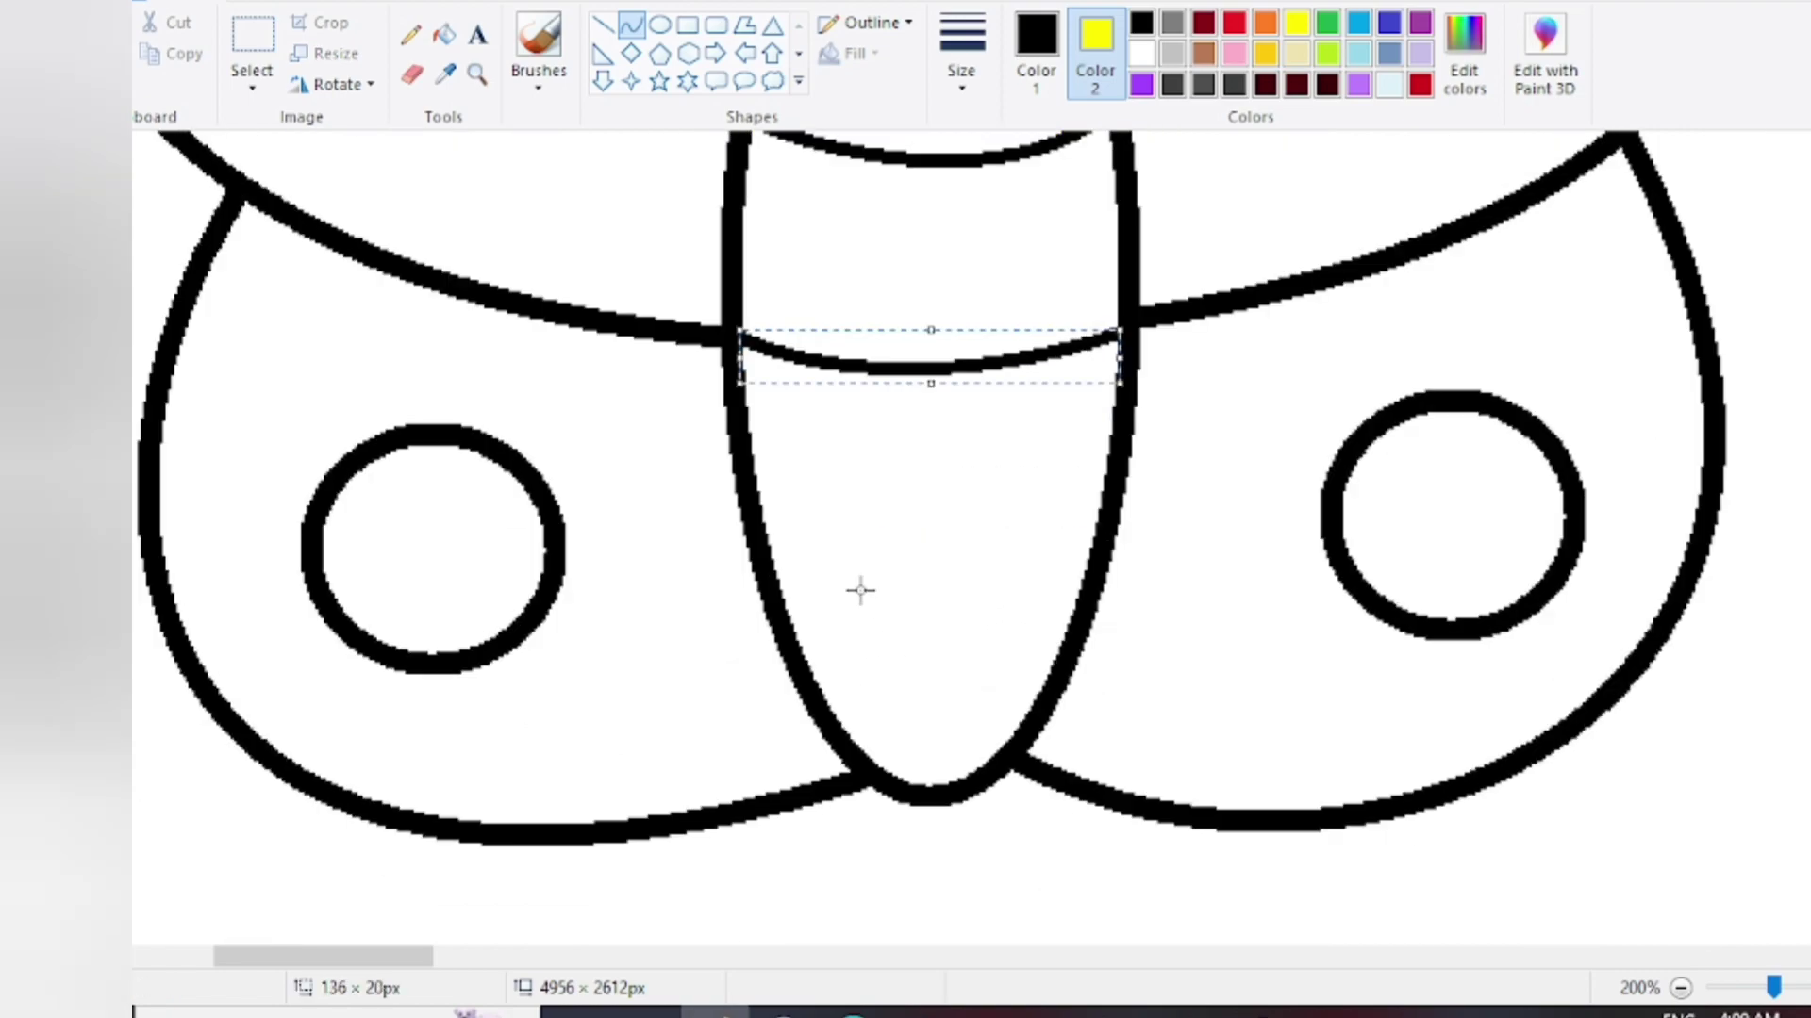
{"action": "mouse_move", "coordinate": [789, 554]}
{"action": "left_mouse_down"}
{"action": "mouse_move", "coordinate": [1091, 553]}
{"action": "mouse_move", "coordinate": [823, 589]}
{"action": "mouse_move", "coordinate": [978, 590]}
{"action": "left_mouse_up"}
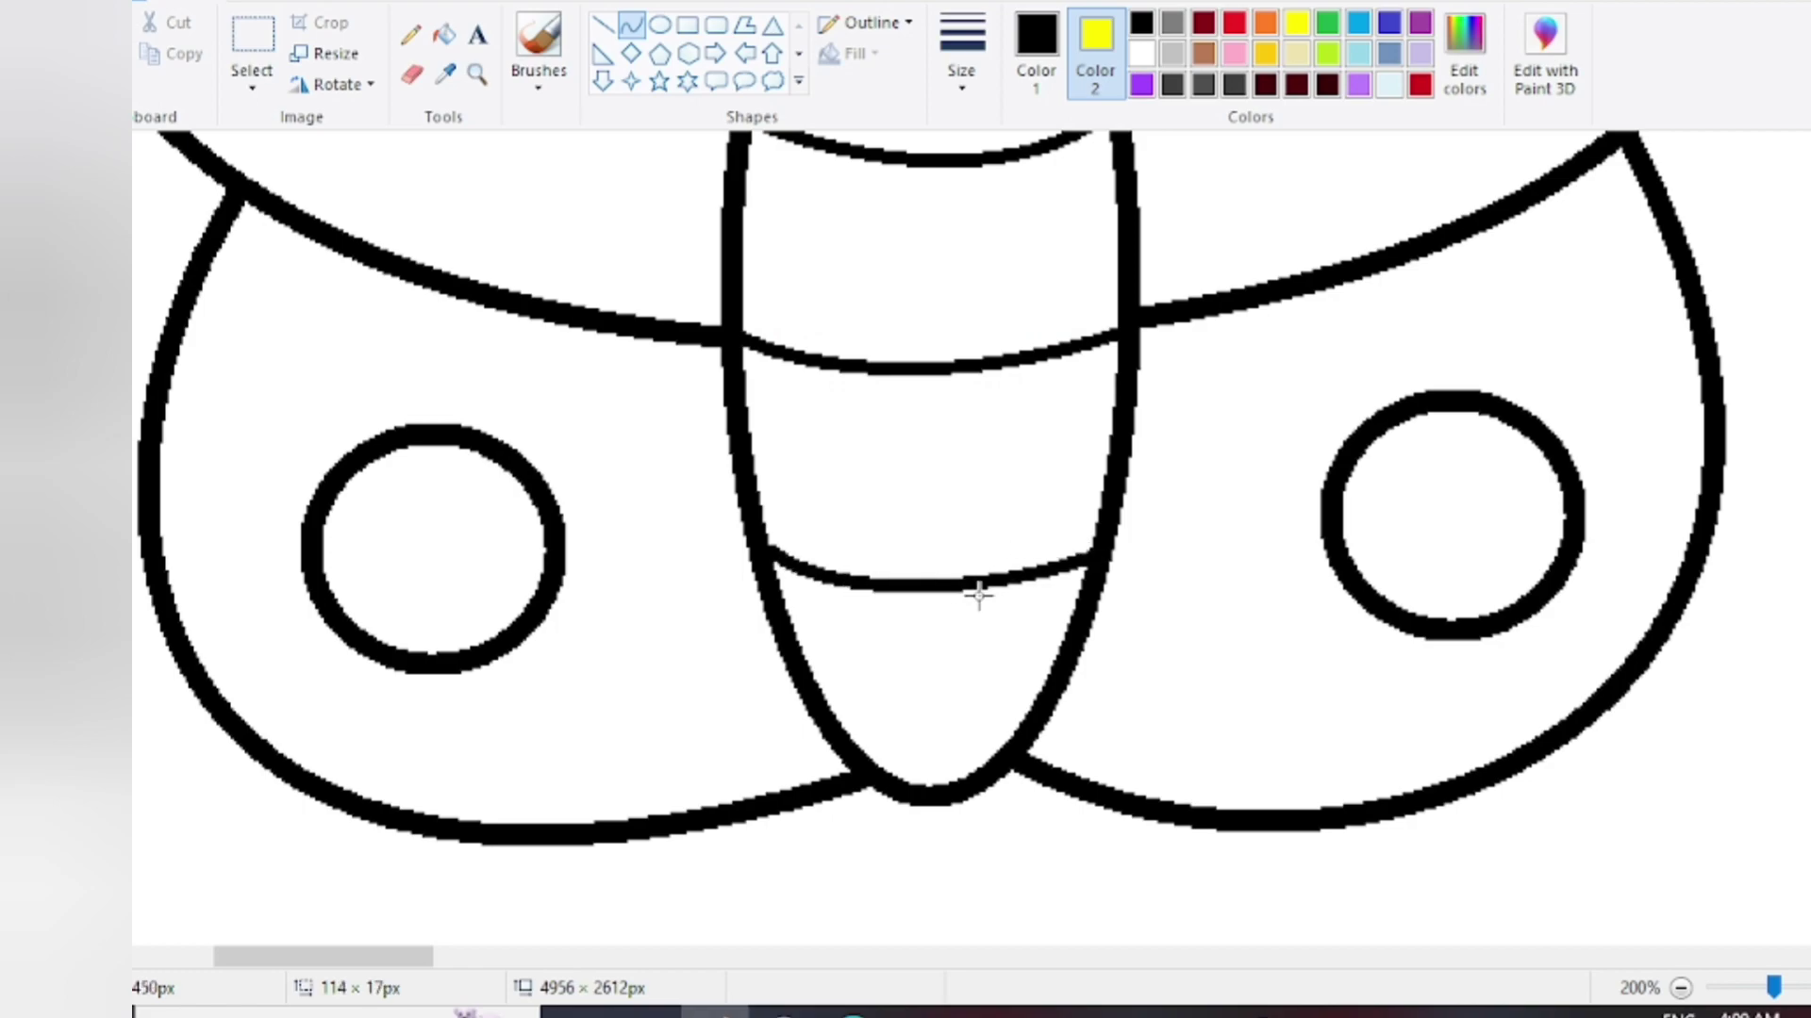
{"action": "left_click", "coordinate": [1079, 425]}
Define a slightly lighter yellow as the secondary color and fill the body's topmost section with it
{"action": "left_click", "coordinate": [1449, 91]}
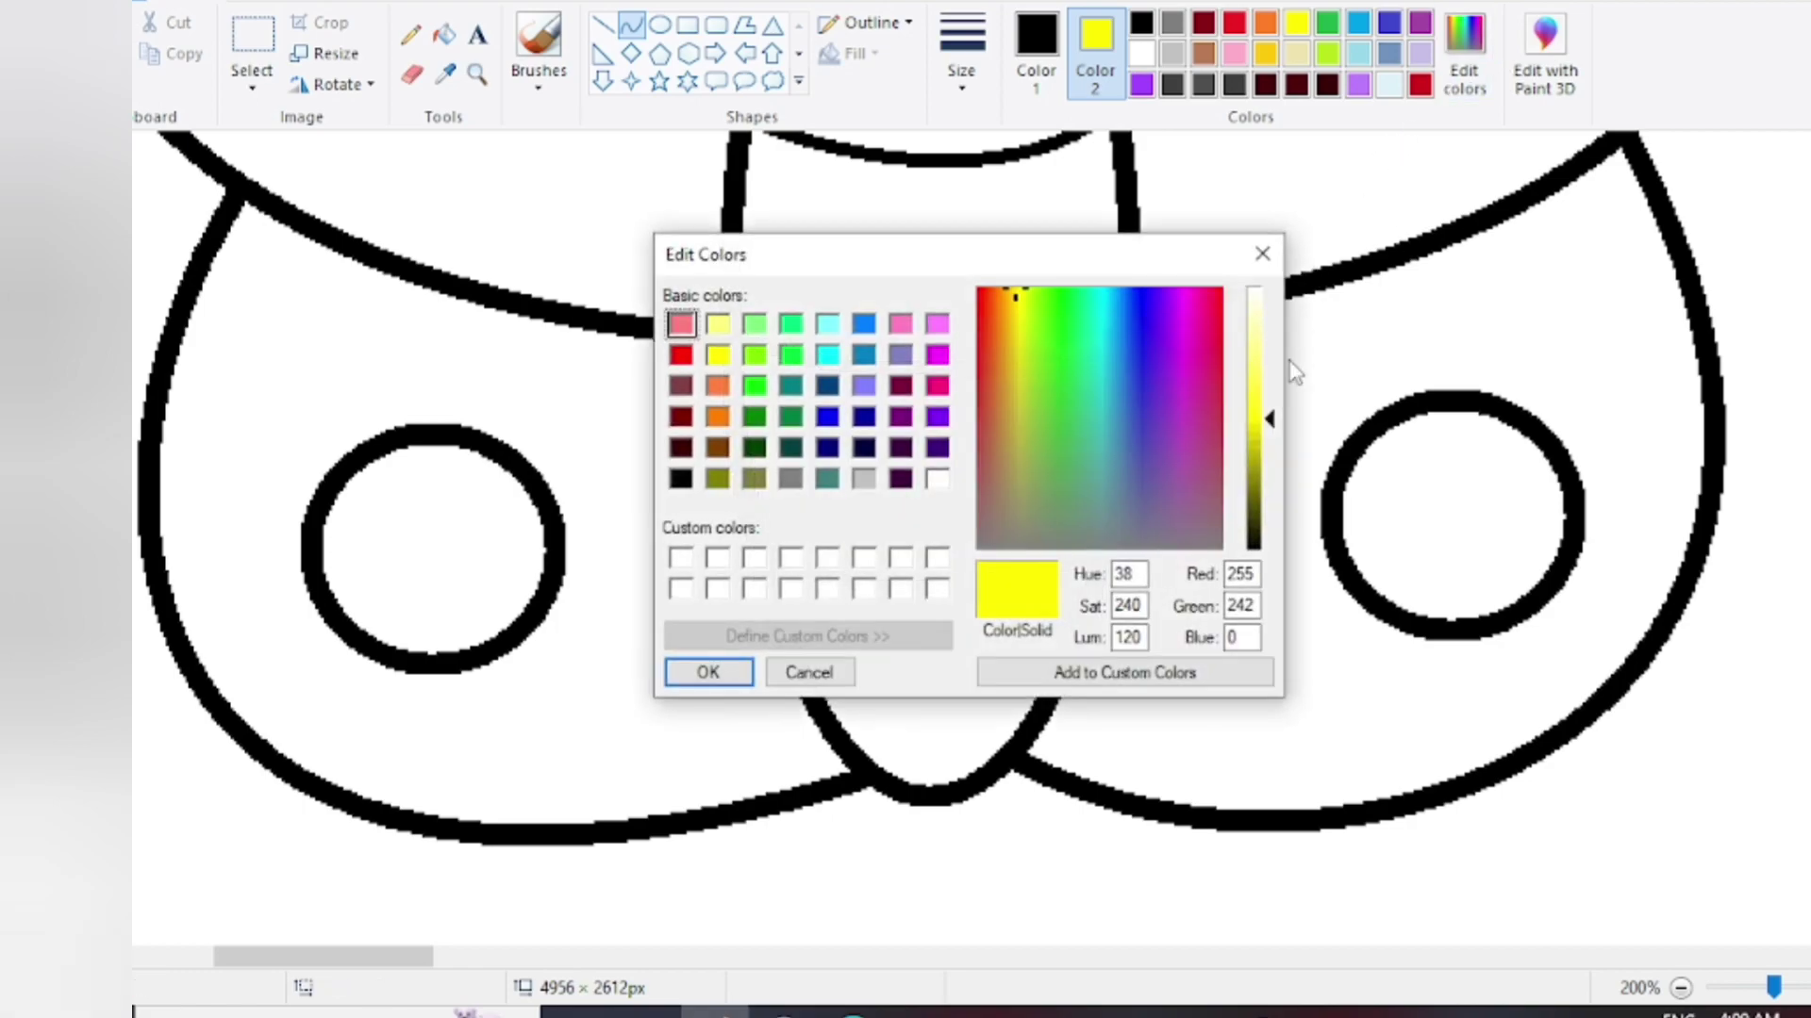
{"action": "left_click", "coordinate": [712, 673]}
{"action": "scroll", "coordinate": [820, 619], "scroll_direction": "up", "scroll_amount": 2}
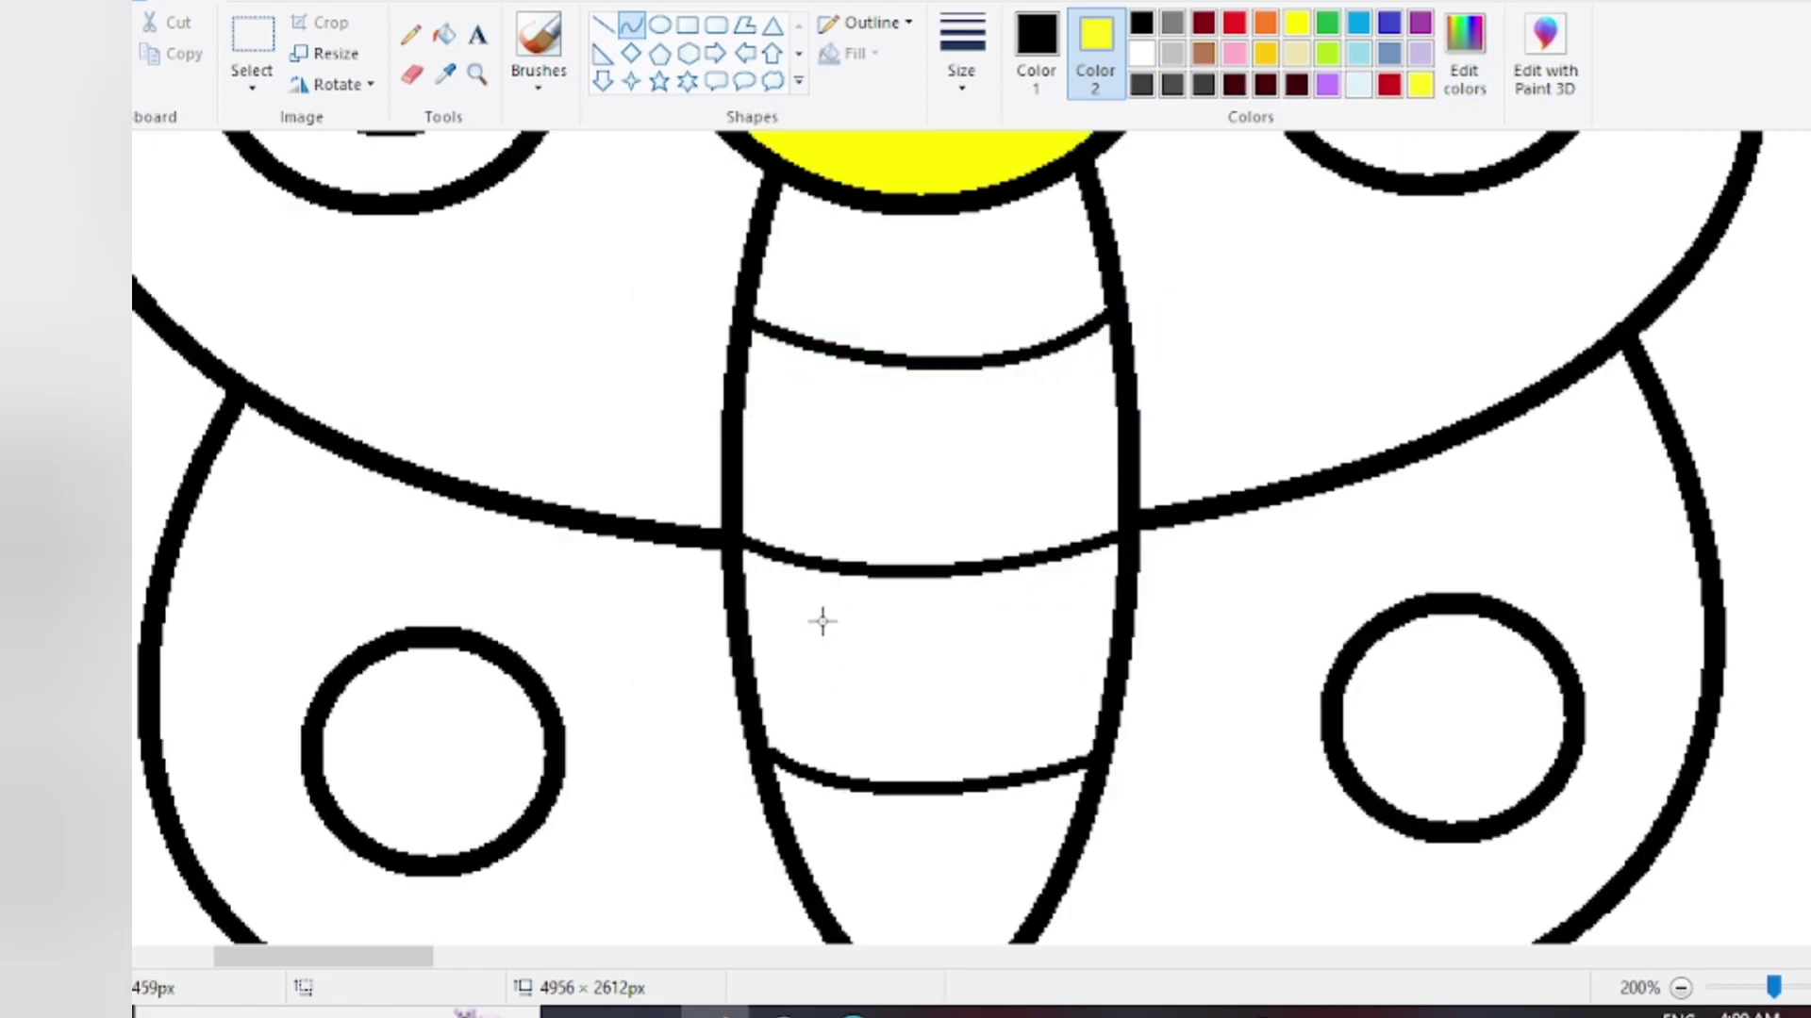
{"action": "left_click", "coordinate": [445, 35]}
{"action": "left_click", "coordinate": [940, 295]}
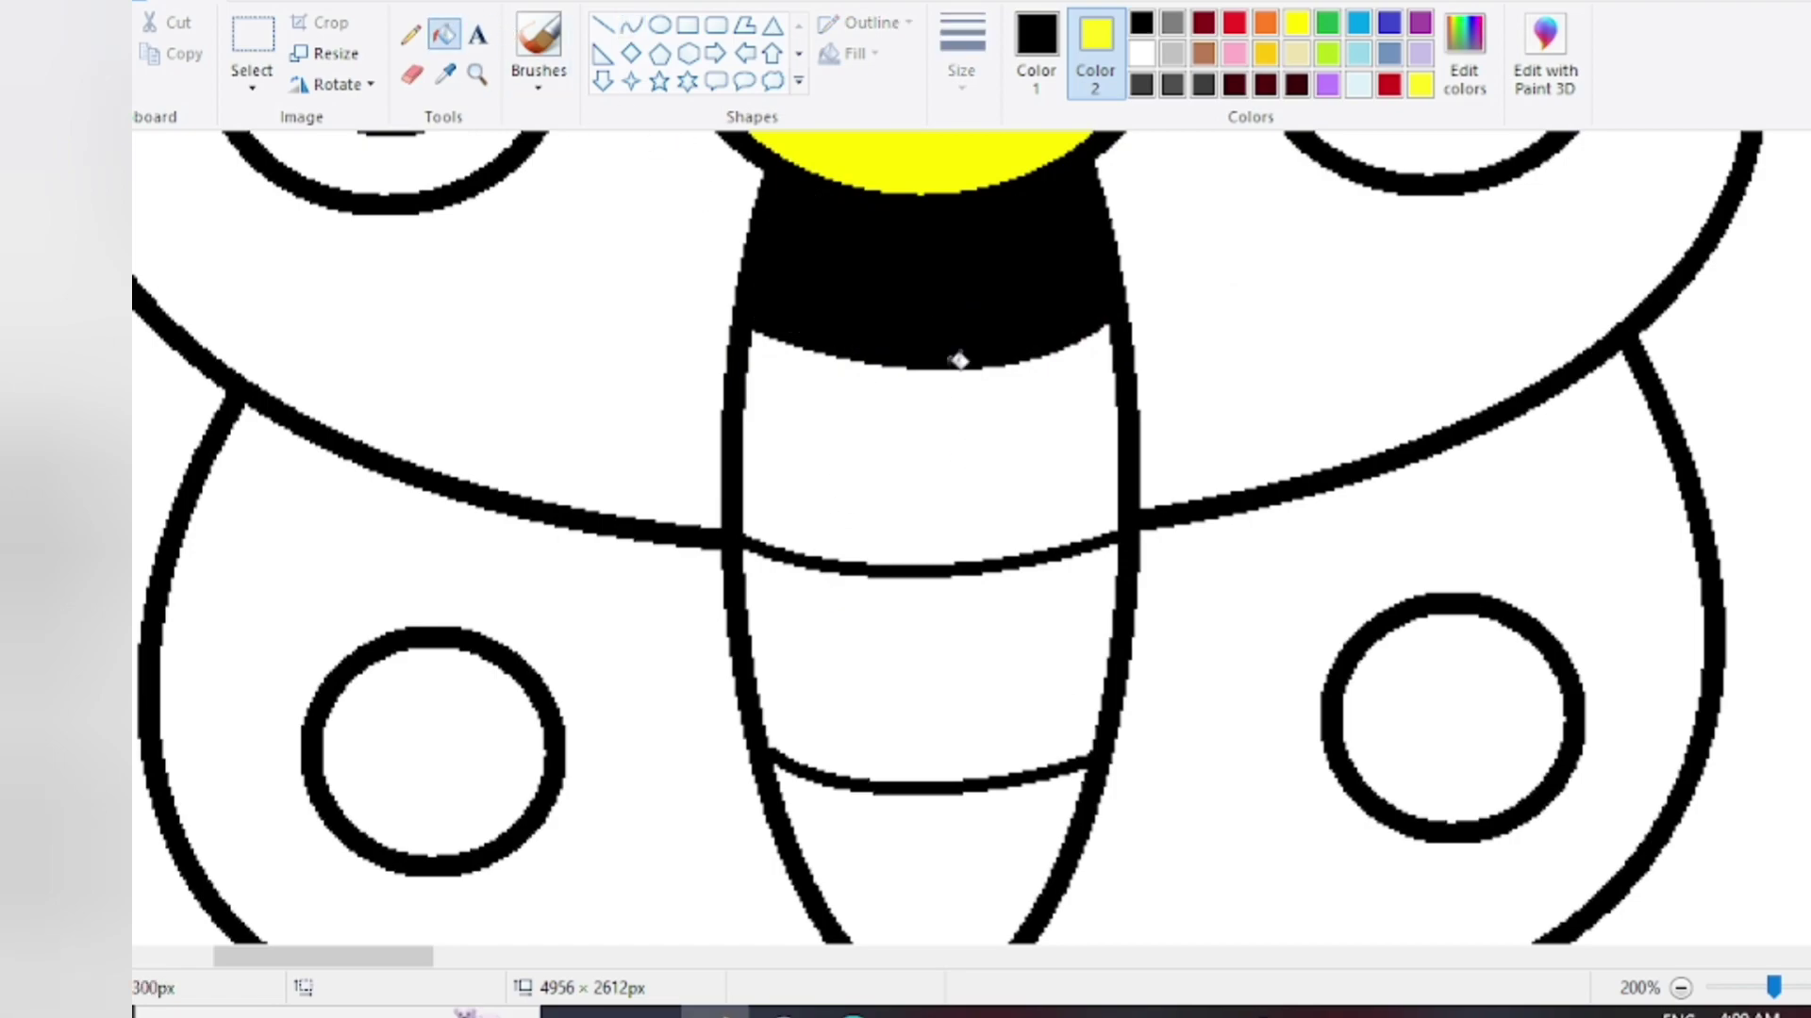
{"action": "key", "text": "ctrl+z"}
{"action": "right_click", "coordinate": [927, 276]}
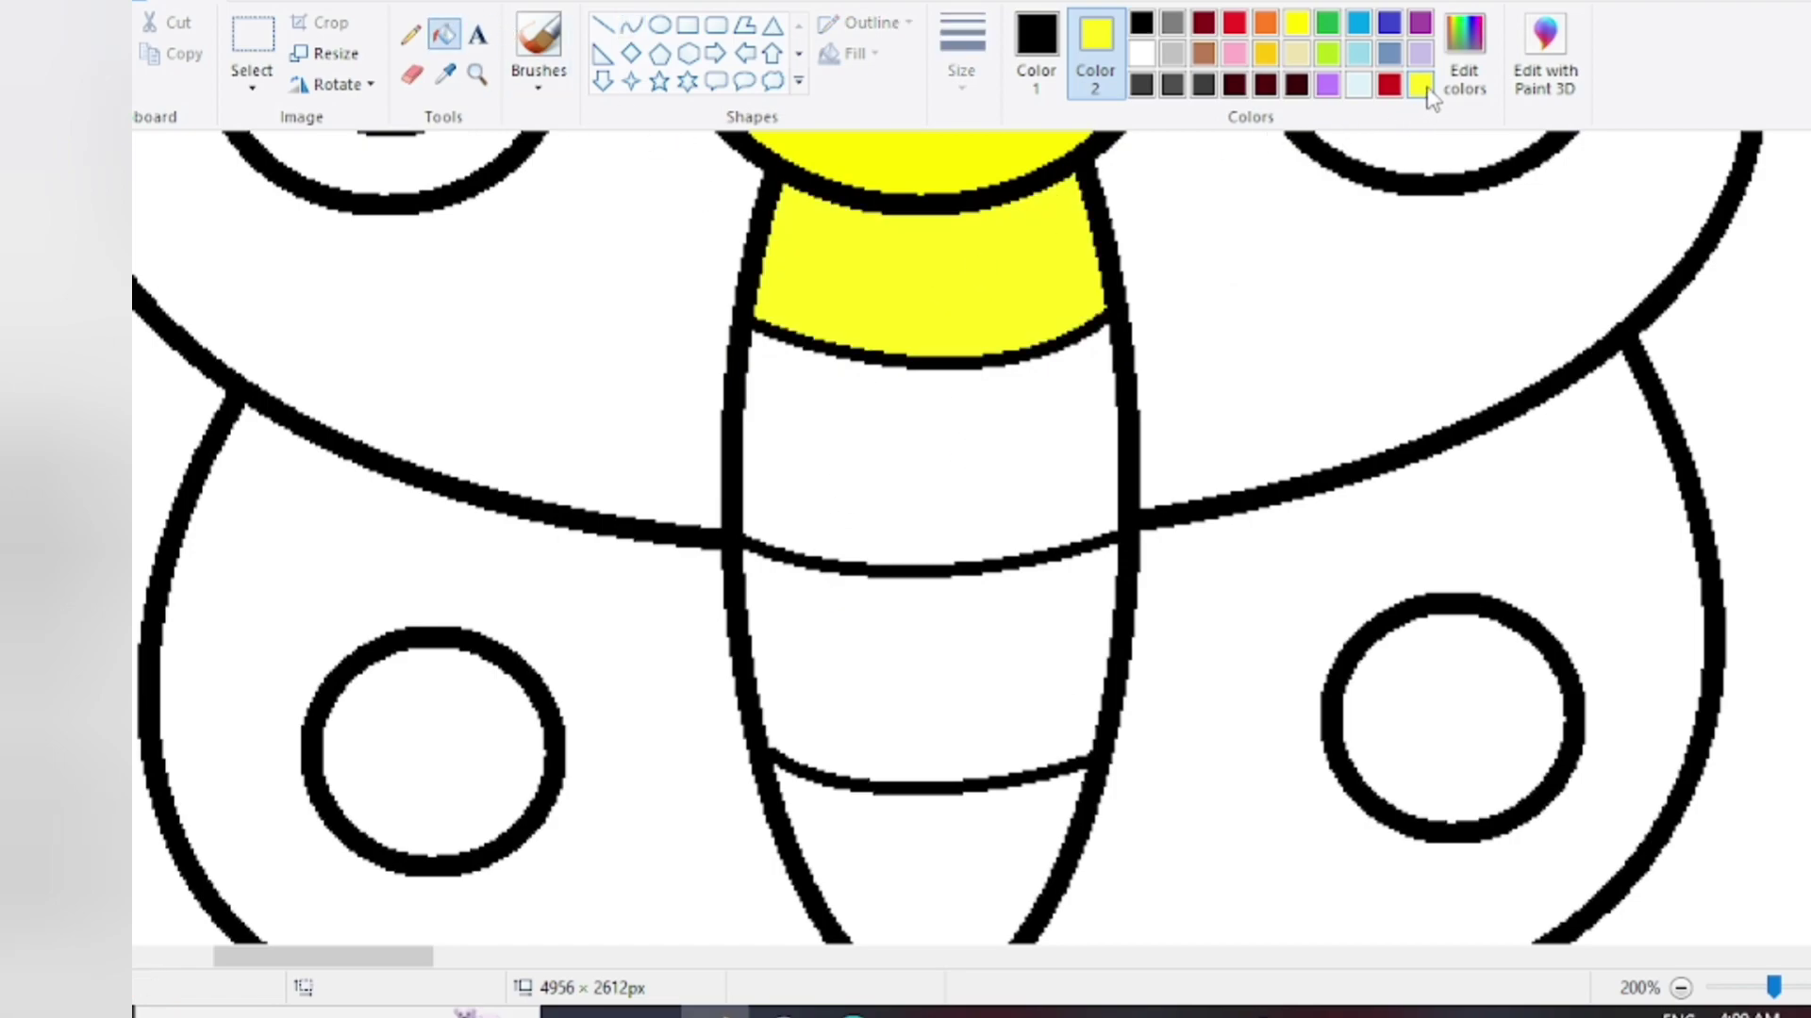
Define a lighter yellow as the secondary color and fill the body's second and third sections with it
{"action": "right_click", "coordinate": [976, 445]}
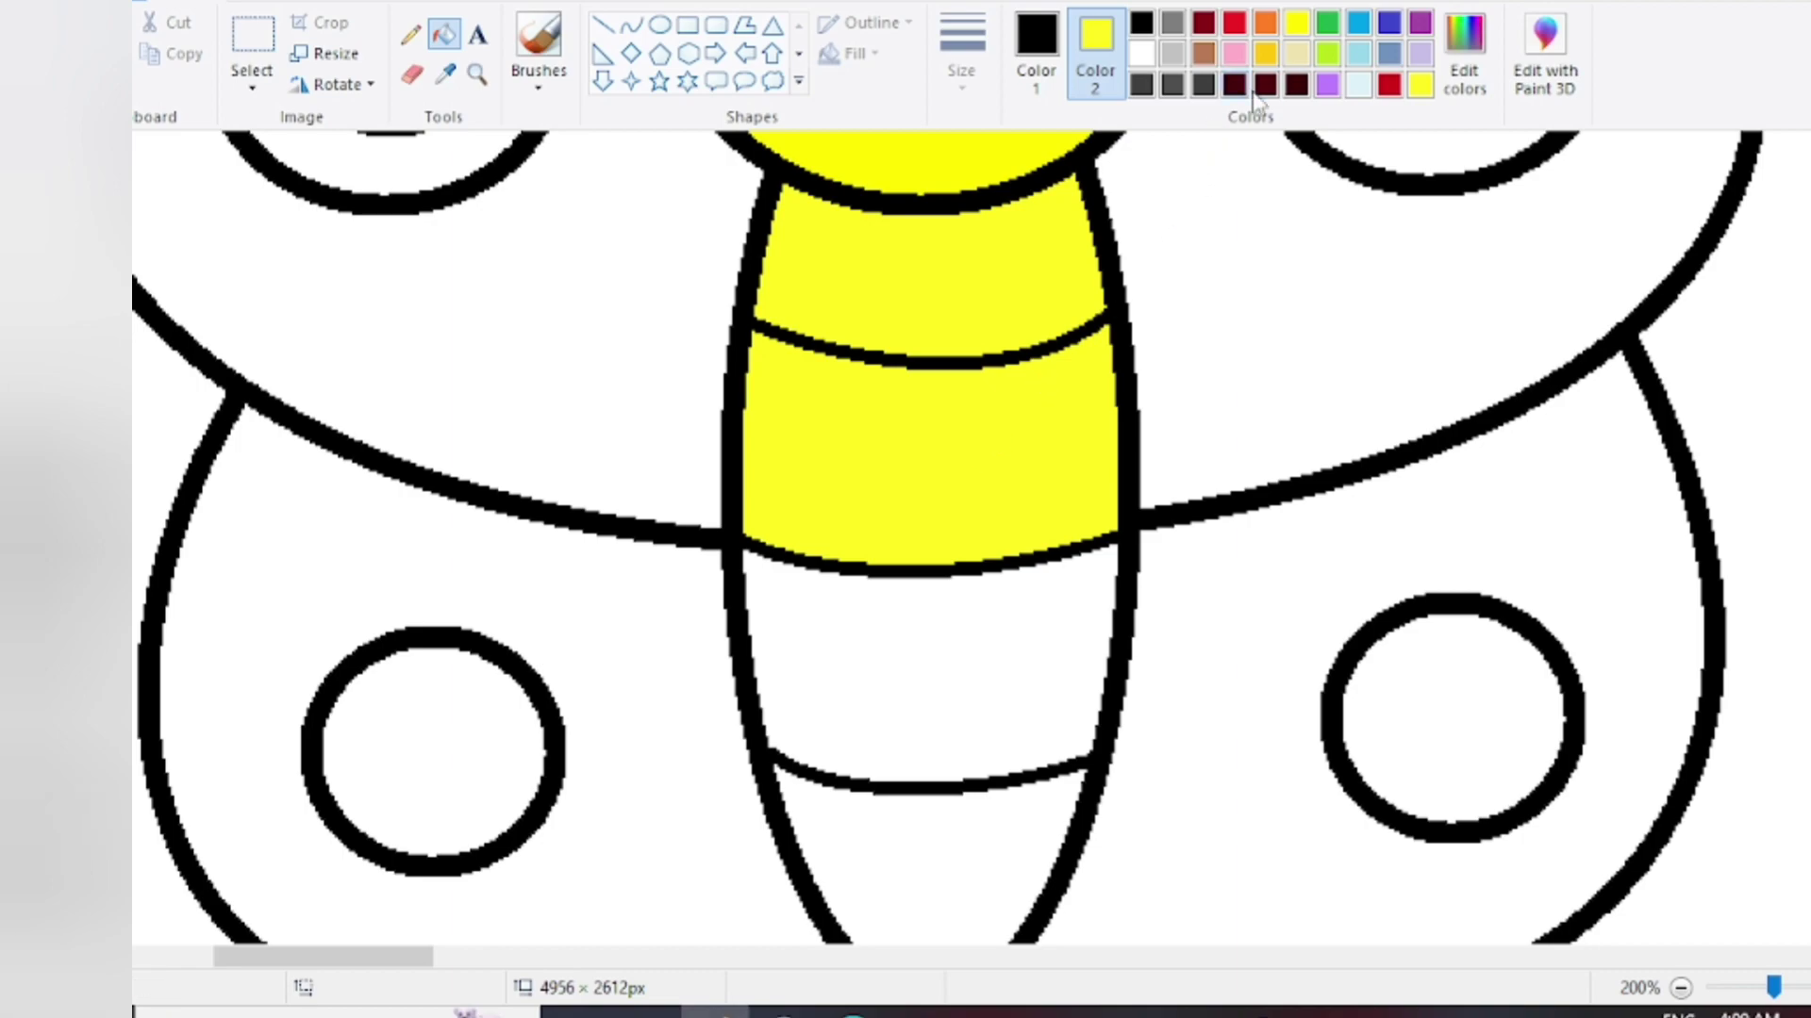
{"action": "key", "text": "ctrl+z"}
{"action": "right_click", "coordinate": [1474, 99]}
{"action": "left_click", "coordinate": [1462, 76]}
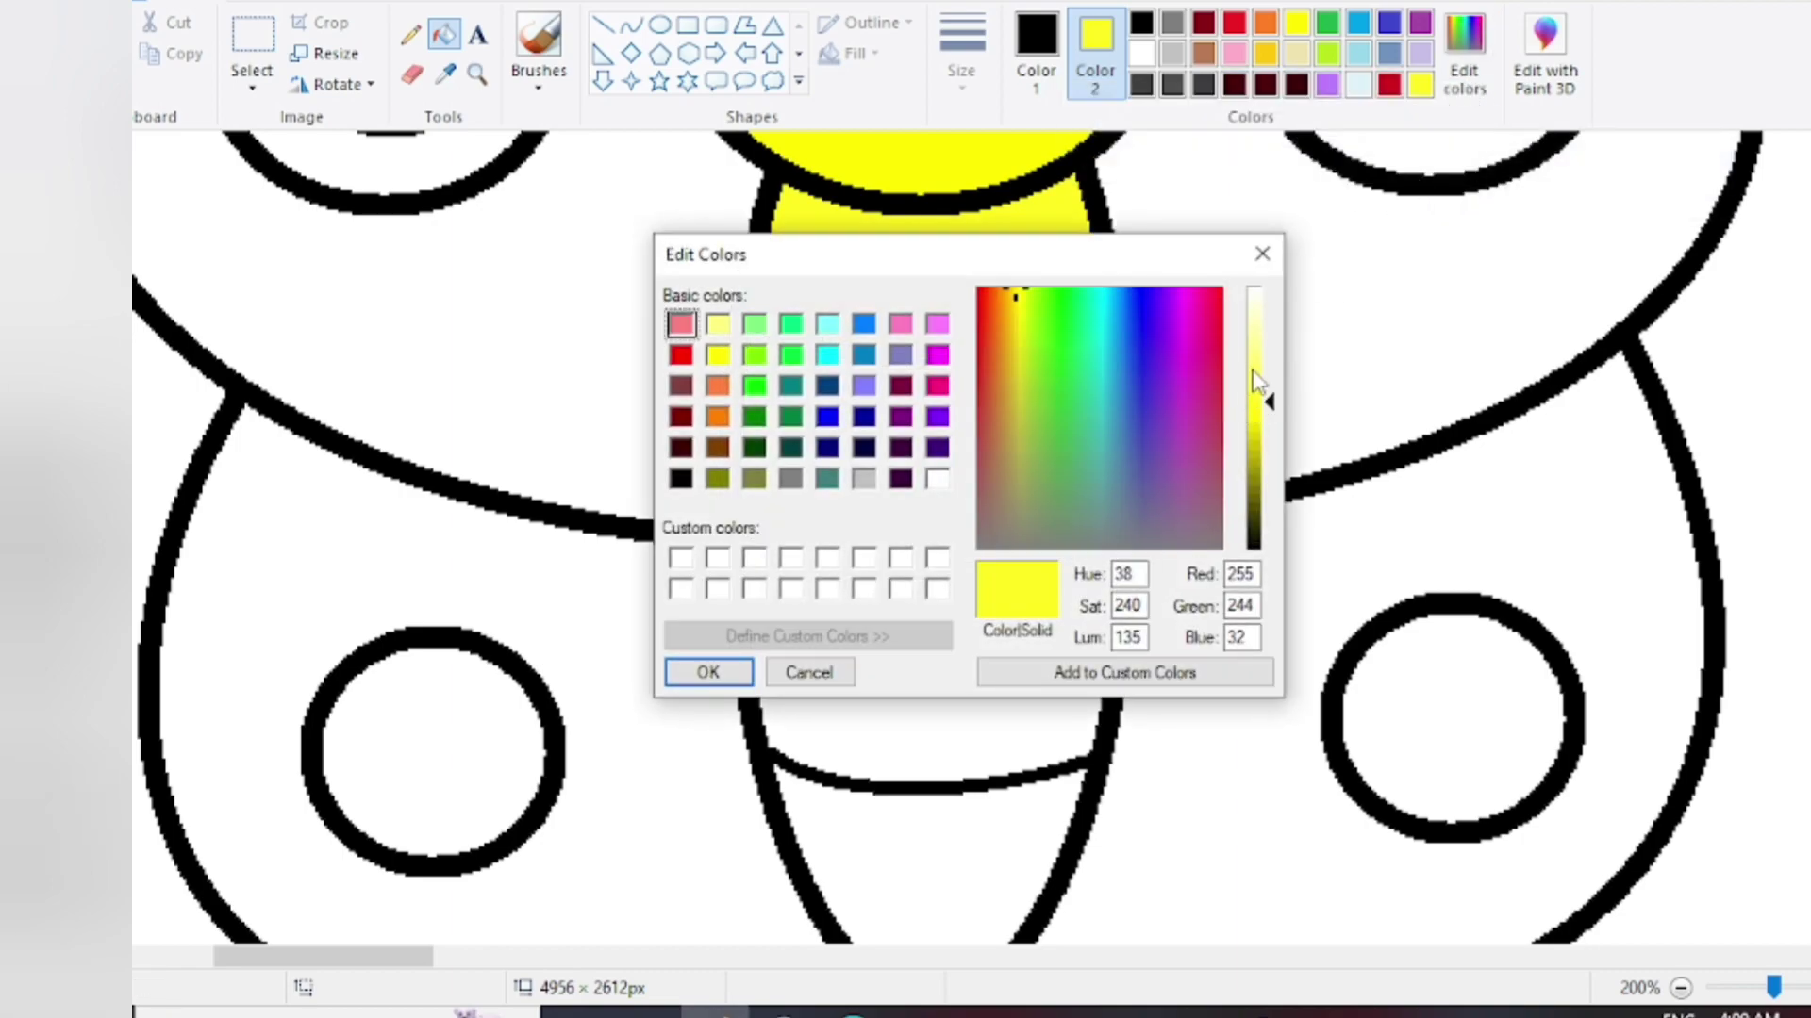
{"action": "left_click_drag", "start_coordinate": [1255, 375], "coordinate": [1255, 358]}
{"action": "left_click", "coordinate": [752, 669]}
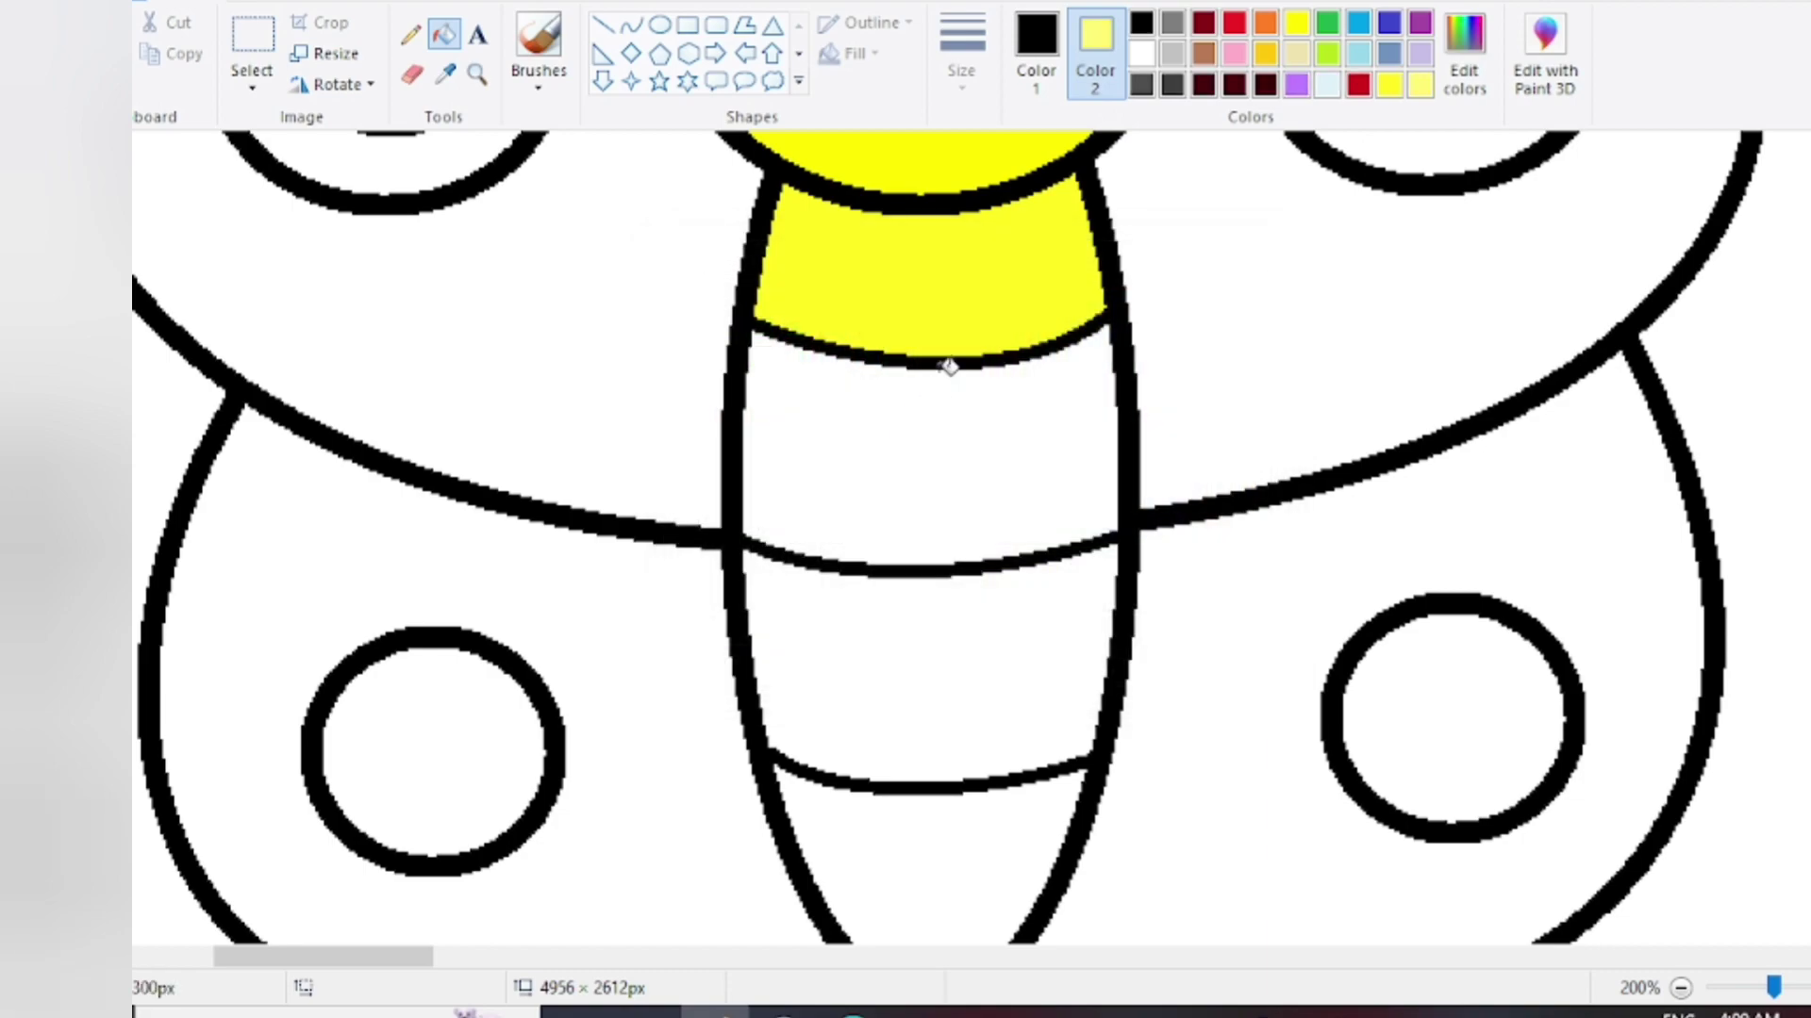
{"action": "right_click", "coordinate": [960, 448]}
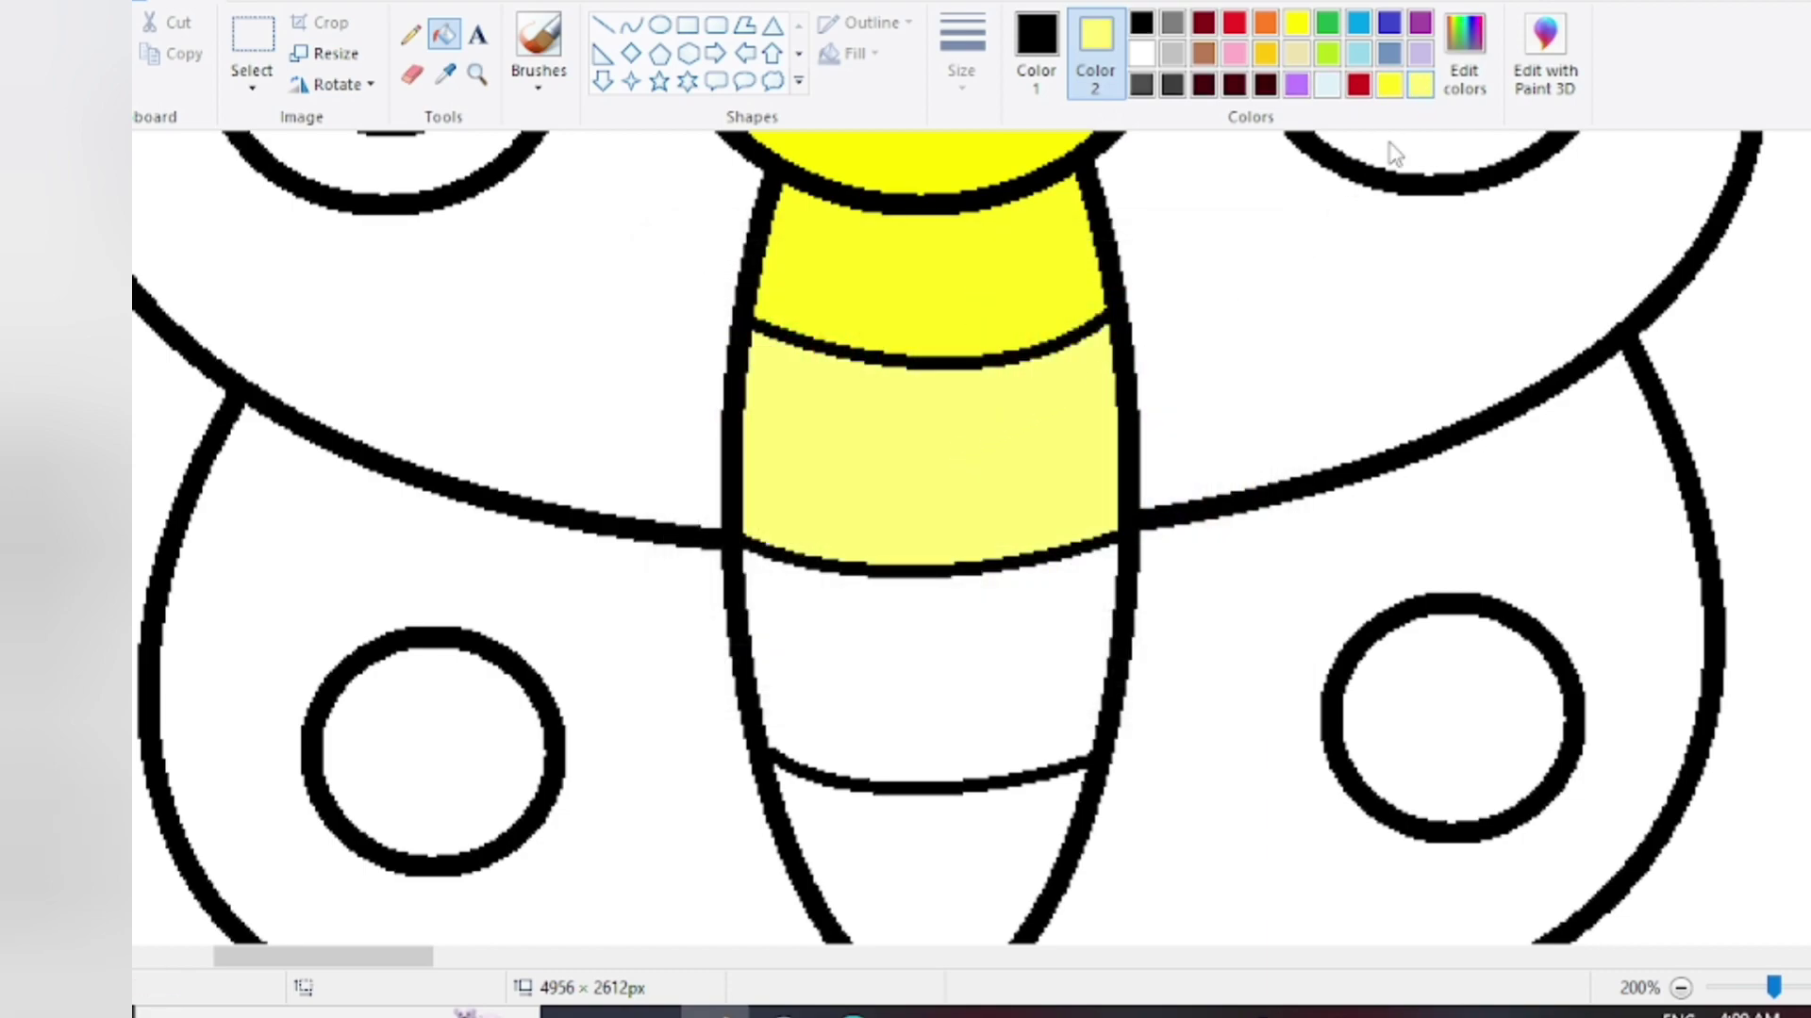
{"action": "right_click", "coordinate": [1002, 641]}
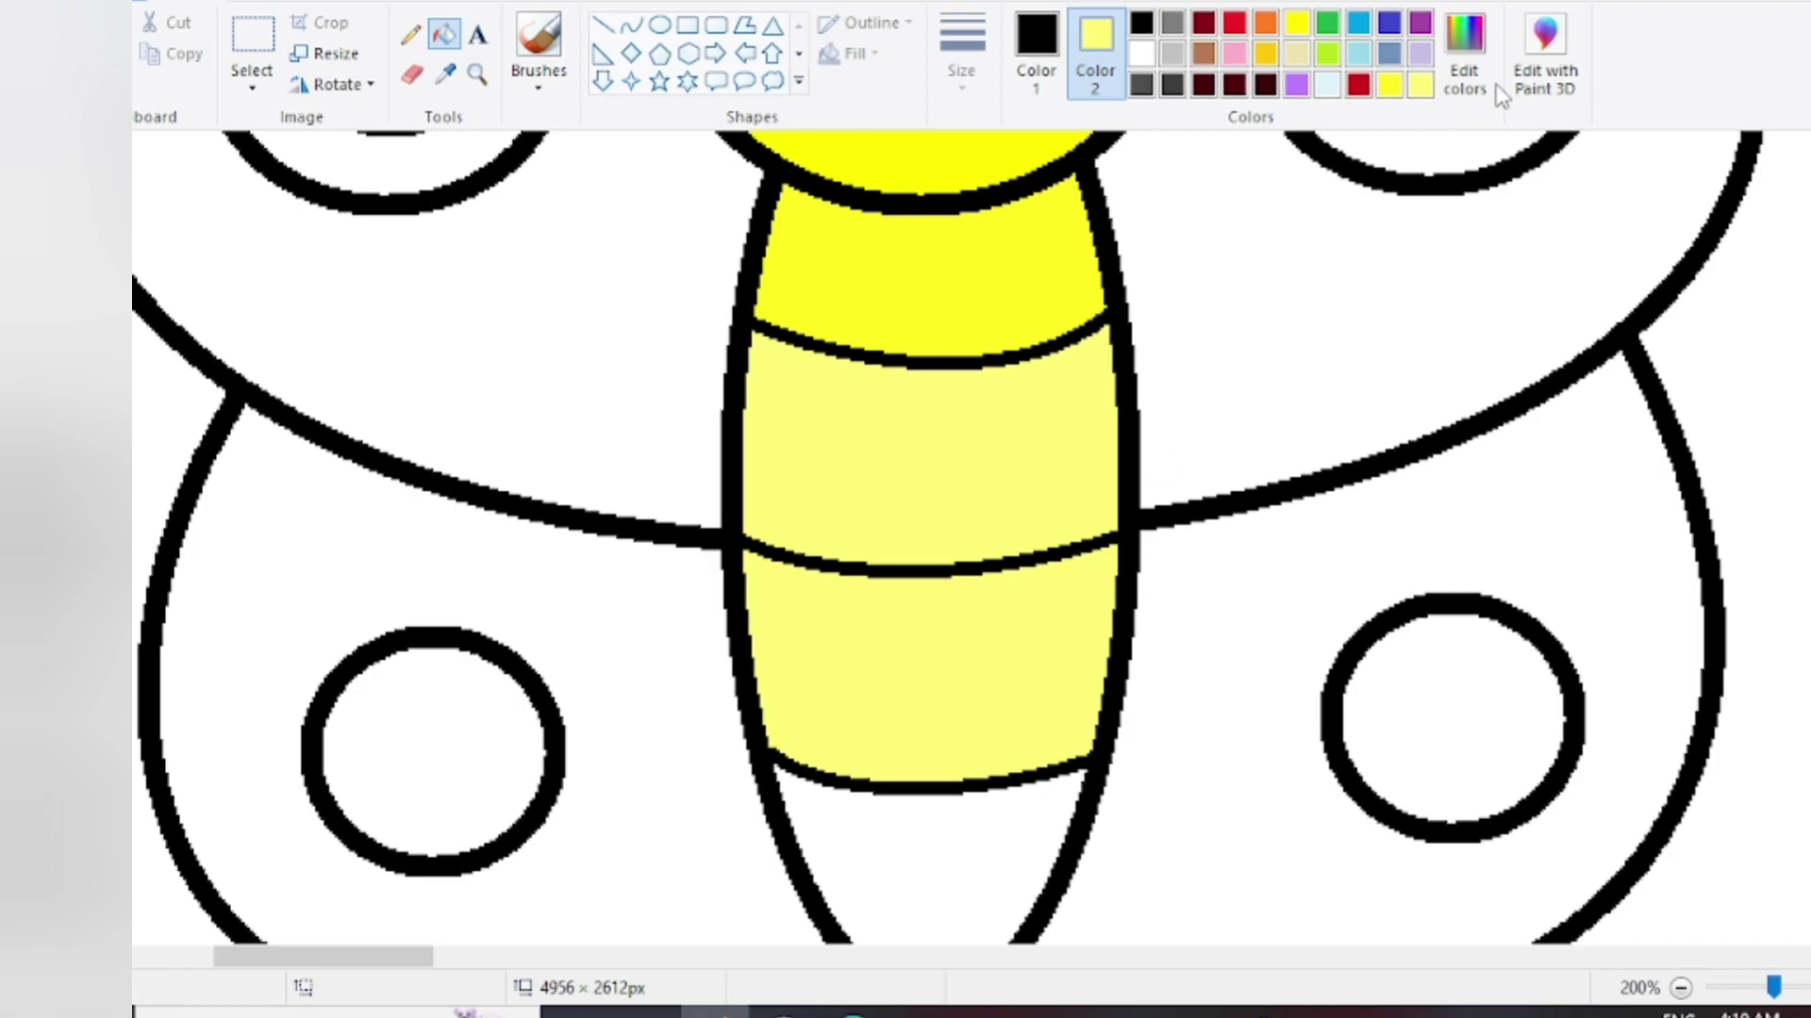
Define a very pale yellow and fill the body's second and lowest sections and the circles on both lower wings with it
{"action": "left_click", "coordinate": [1463, 69]}
{"action": "left_click_drag", "start_coordinate": [1241, 350], "coordinate": [1256, 304]}
{"action": "left_click", "coordinate": [708, 672]}
{"action": "right_click", "coordinate": [879, 512]}
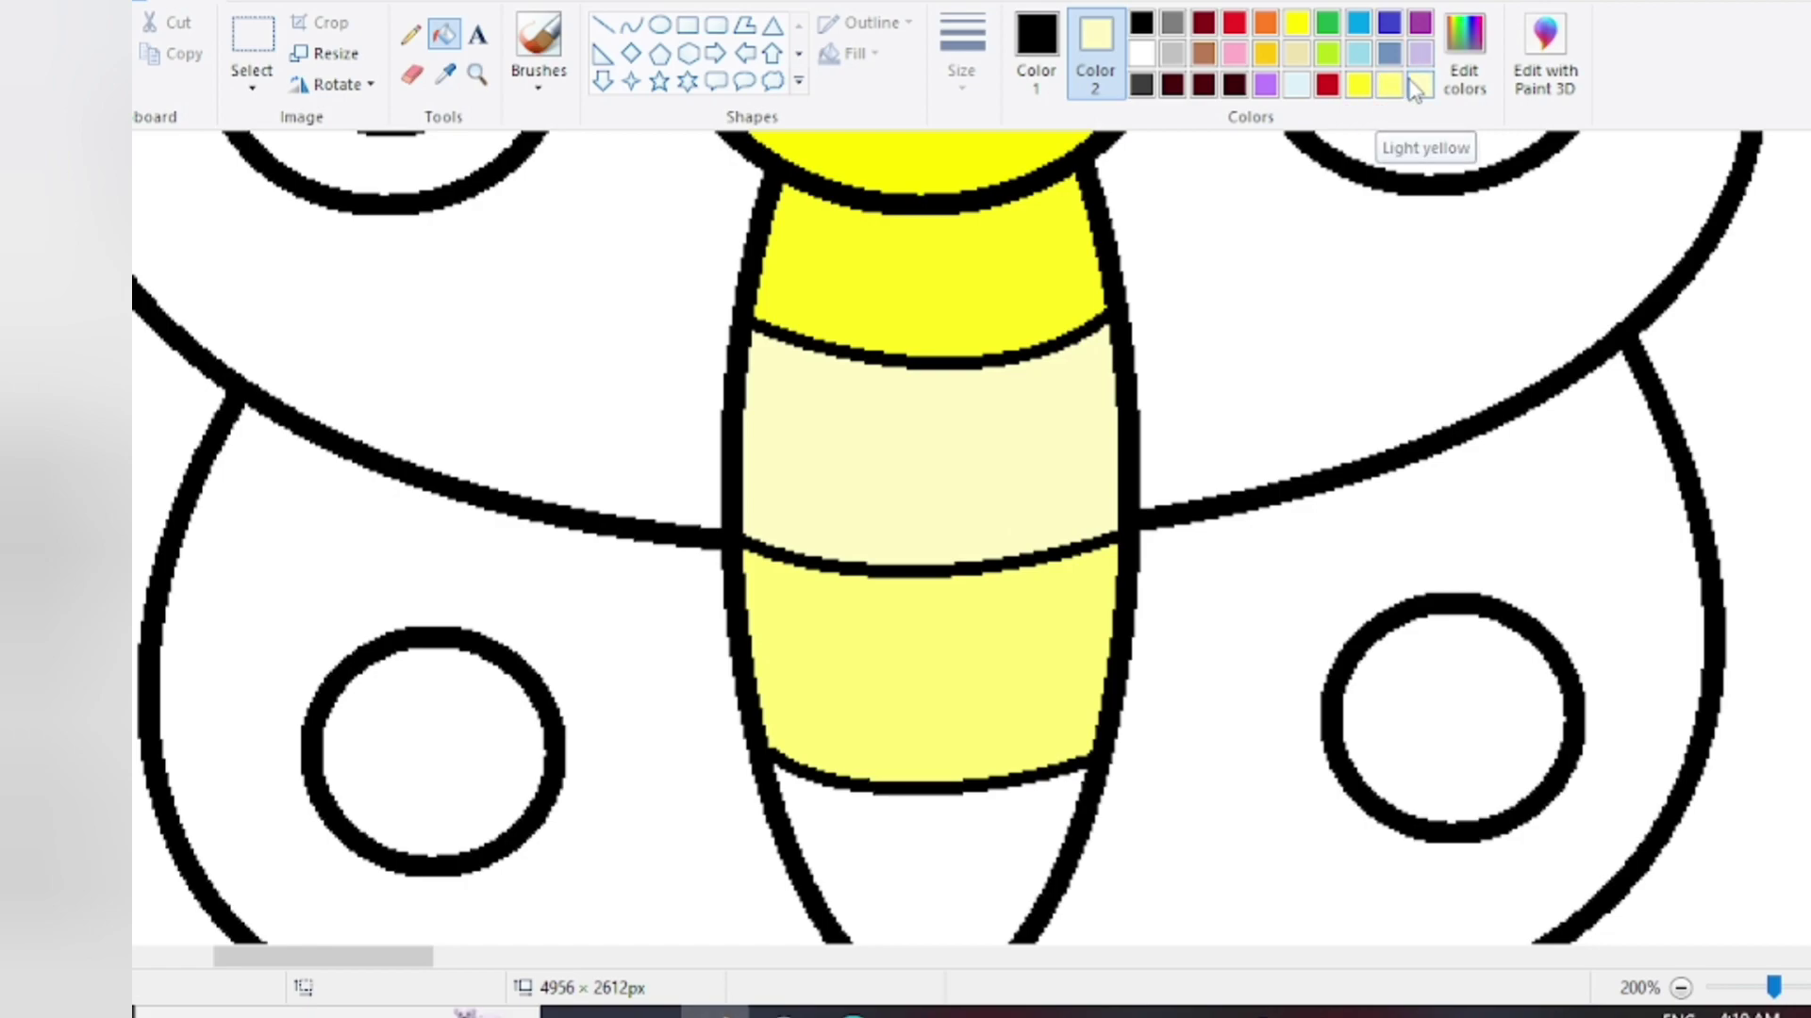
{"action": "right_click", "coordinate": [959, 844]}
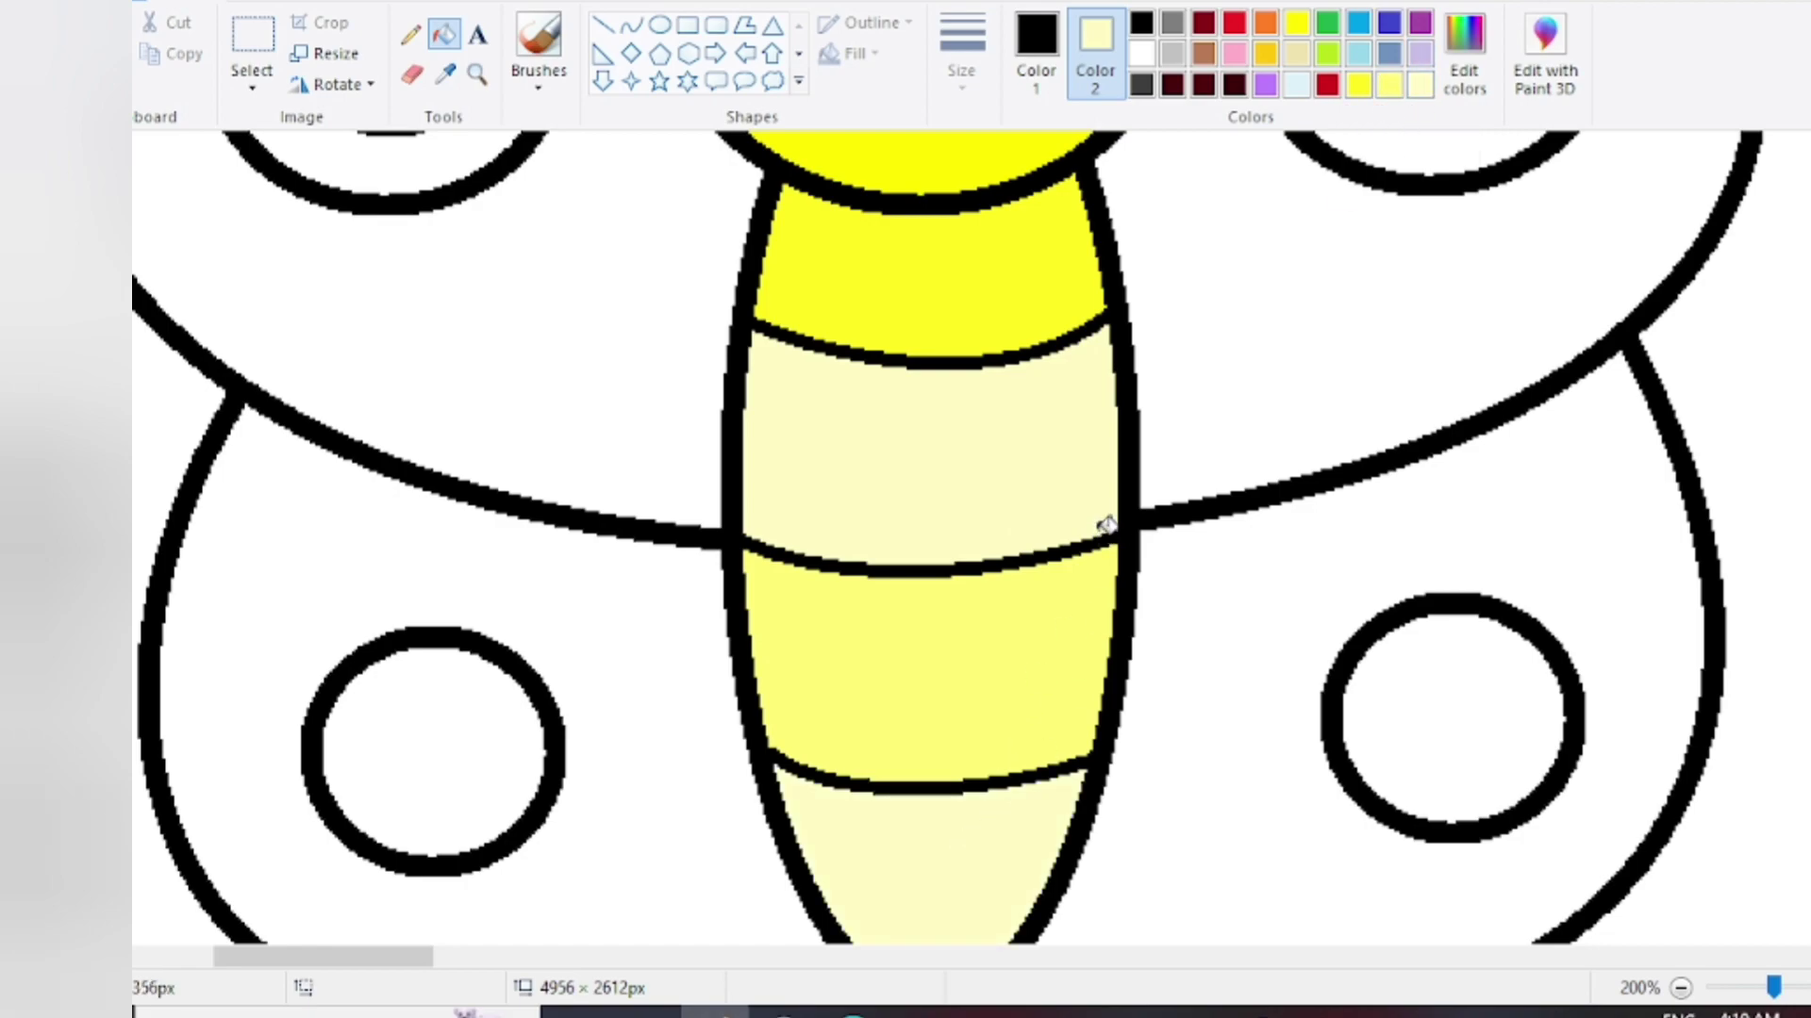
{"action": "right_click", "coordinate": [538, 747]}
{"action": "right_click", "coordinate": [1426, 711]}
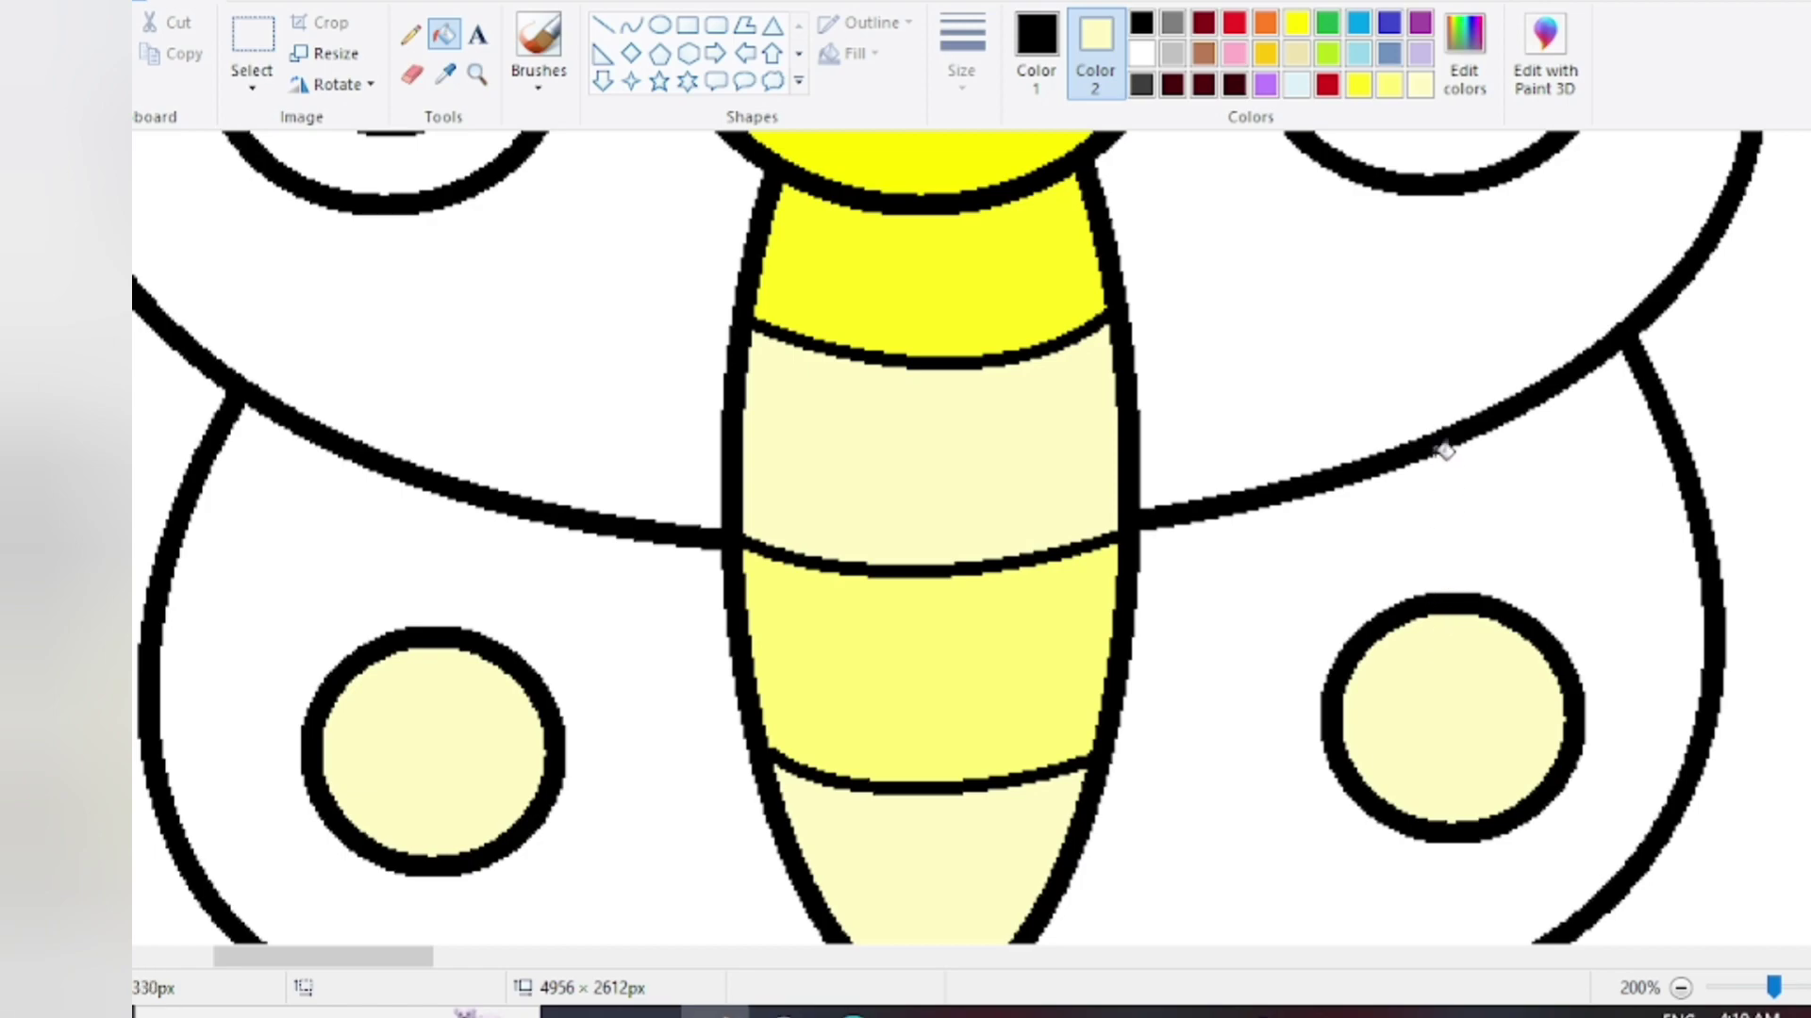
Define a light blue (red 135, green 211, blue 231) as the secondary color and fill both lower wings around their circles
{"action": "left_click", "coordinate": [1358, 53]}
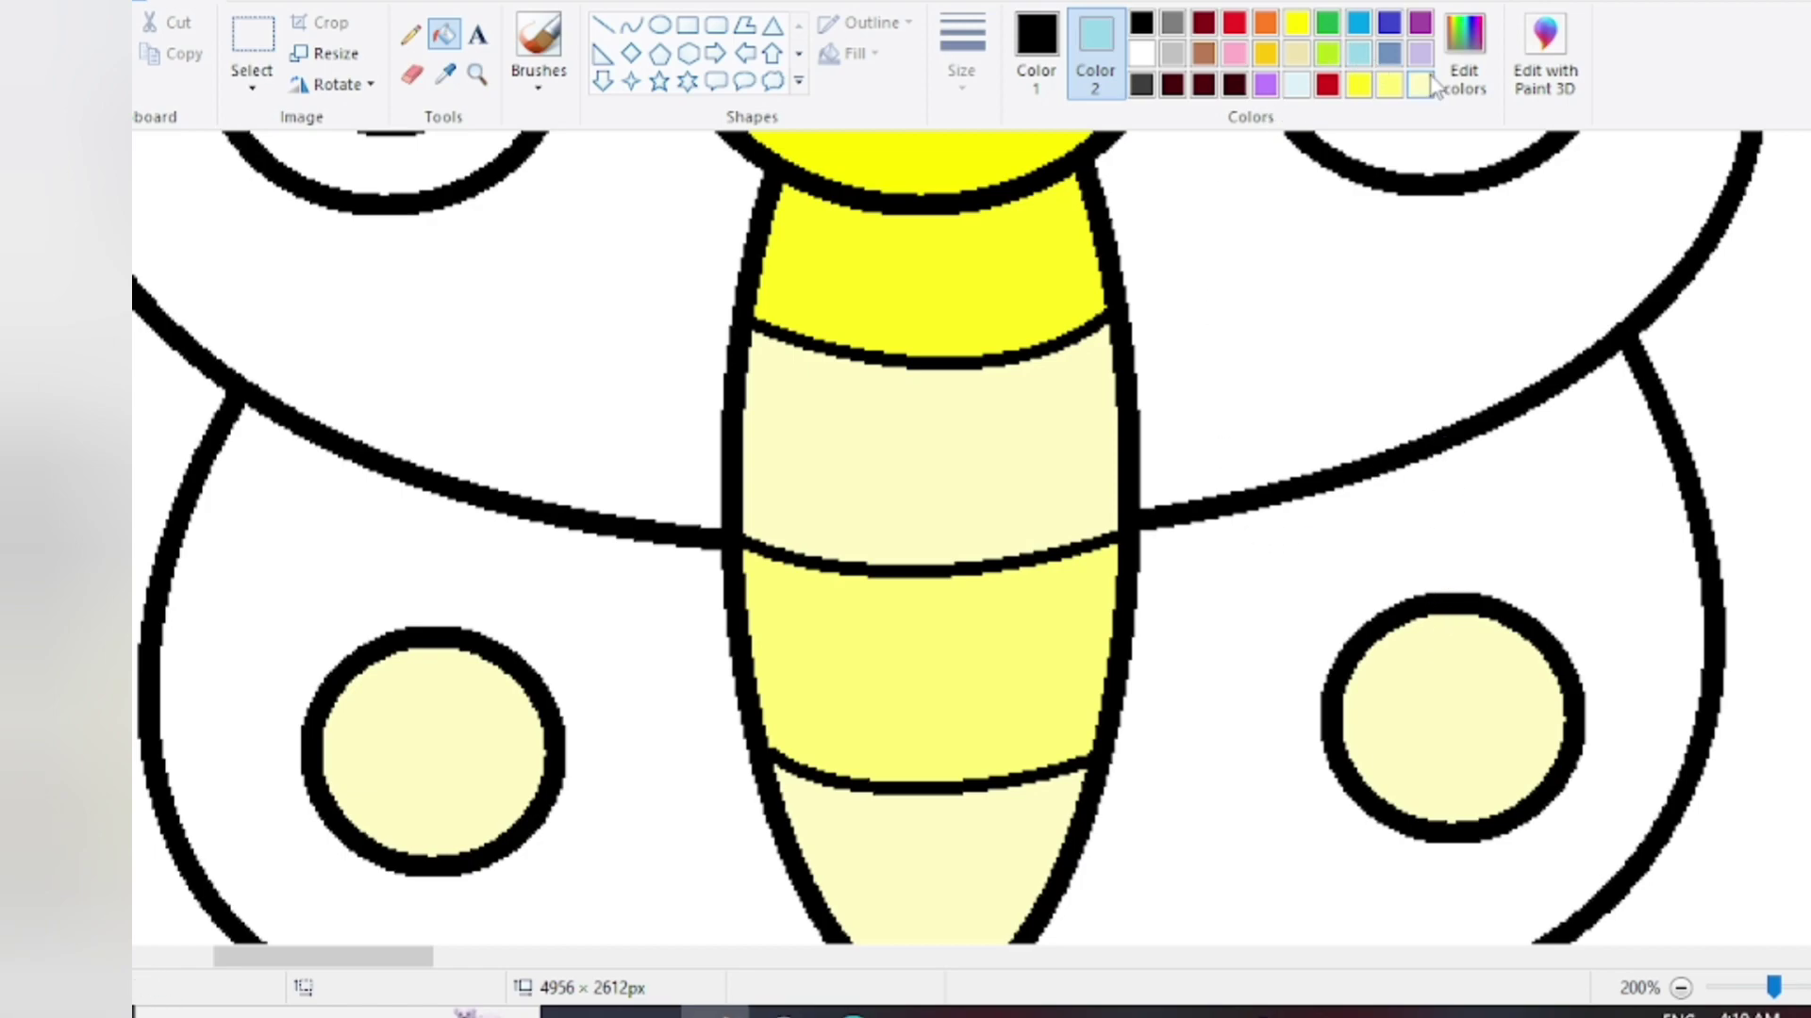
{"action": "left_click", "coordinate": [1465, 56]}
{"action": "left_click_drag", "start_coordinate": [1246, 317], "coordinate": [1254, 362]}
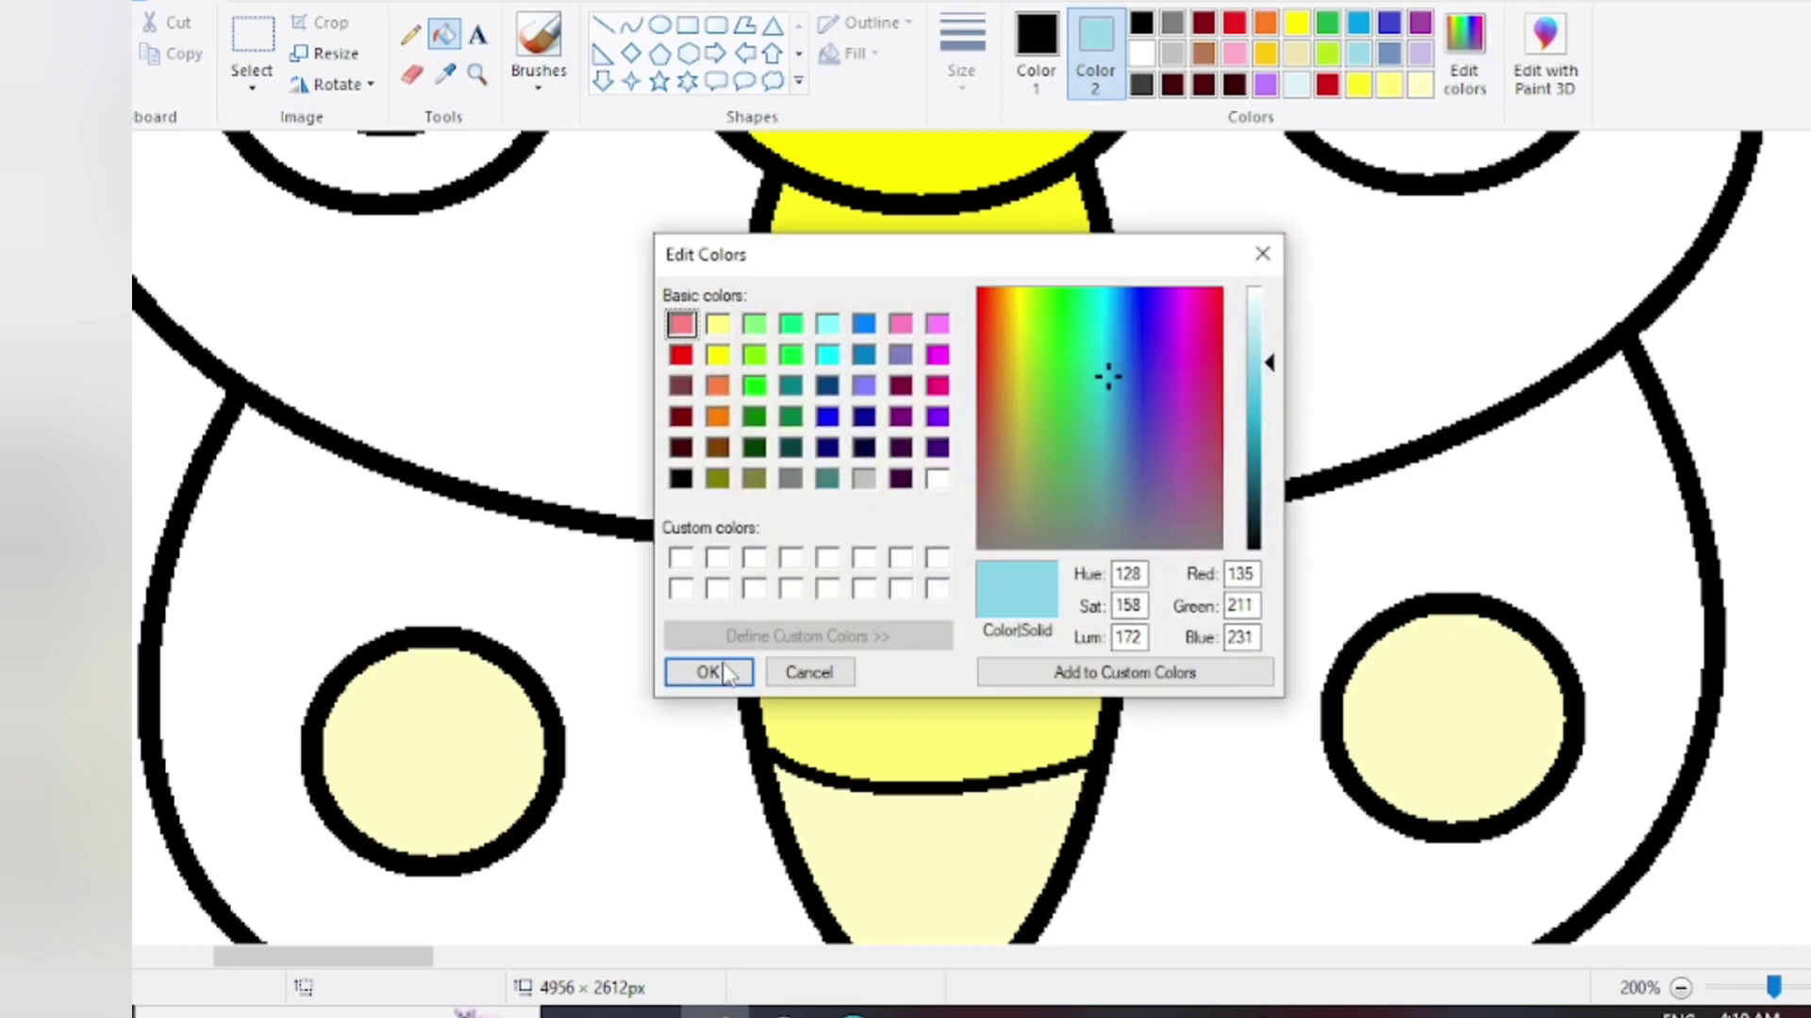
{"action": "left_click", "coordinate": [701, 671]}
{"action": "right_click", "coordinate": [704, 663]}
{"action": "right_click", "coordinate": [1249, 667]}
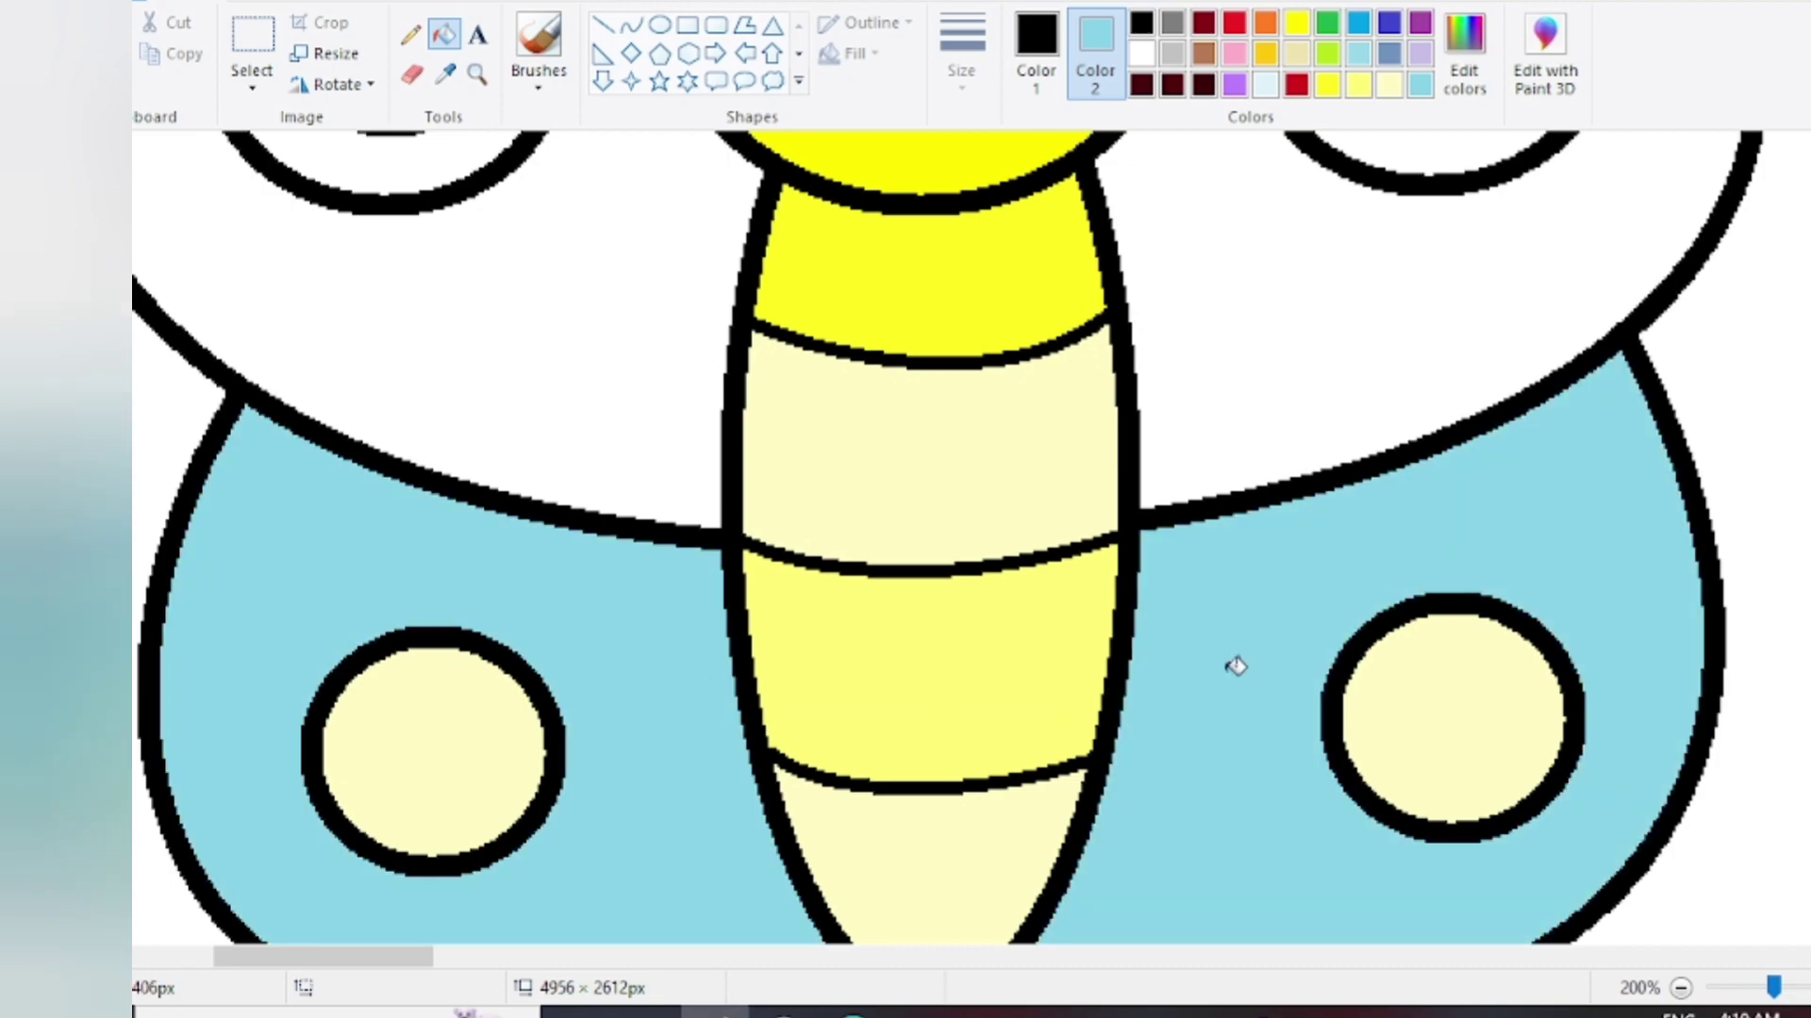
Define a deeper pink (red 255, green 140, blue 177) as the secondary color and fill both upper wings around their ringed circles
{"action": "left_click", "coordinate": [1234, 54]}
{"action": "left_click", "coordinate": [1464, 57]}
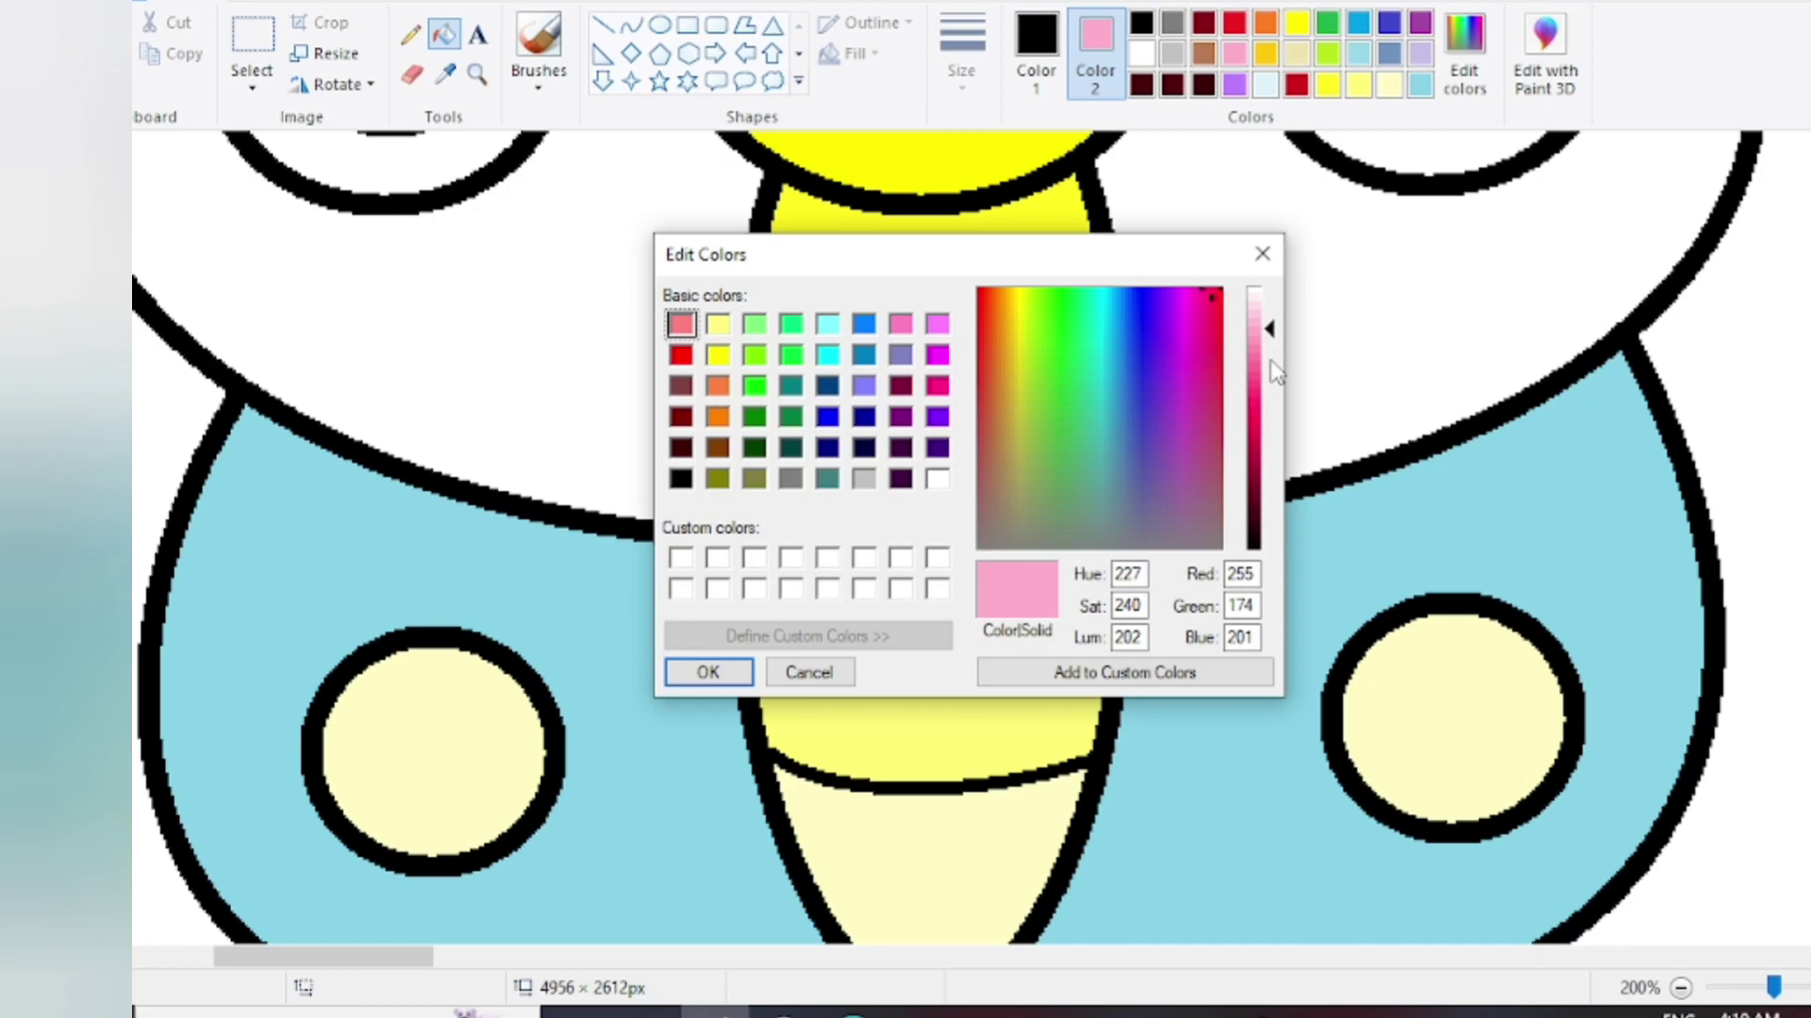
{"action": "left_click", "coordinate": [709, 671]}
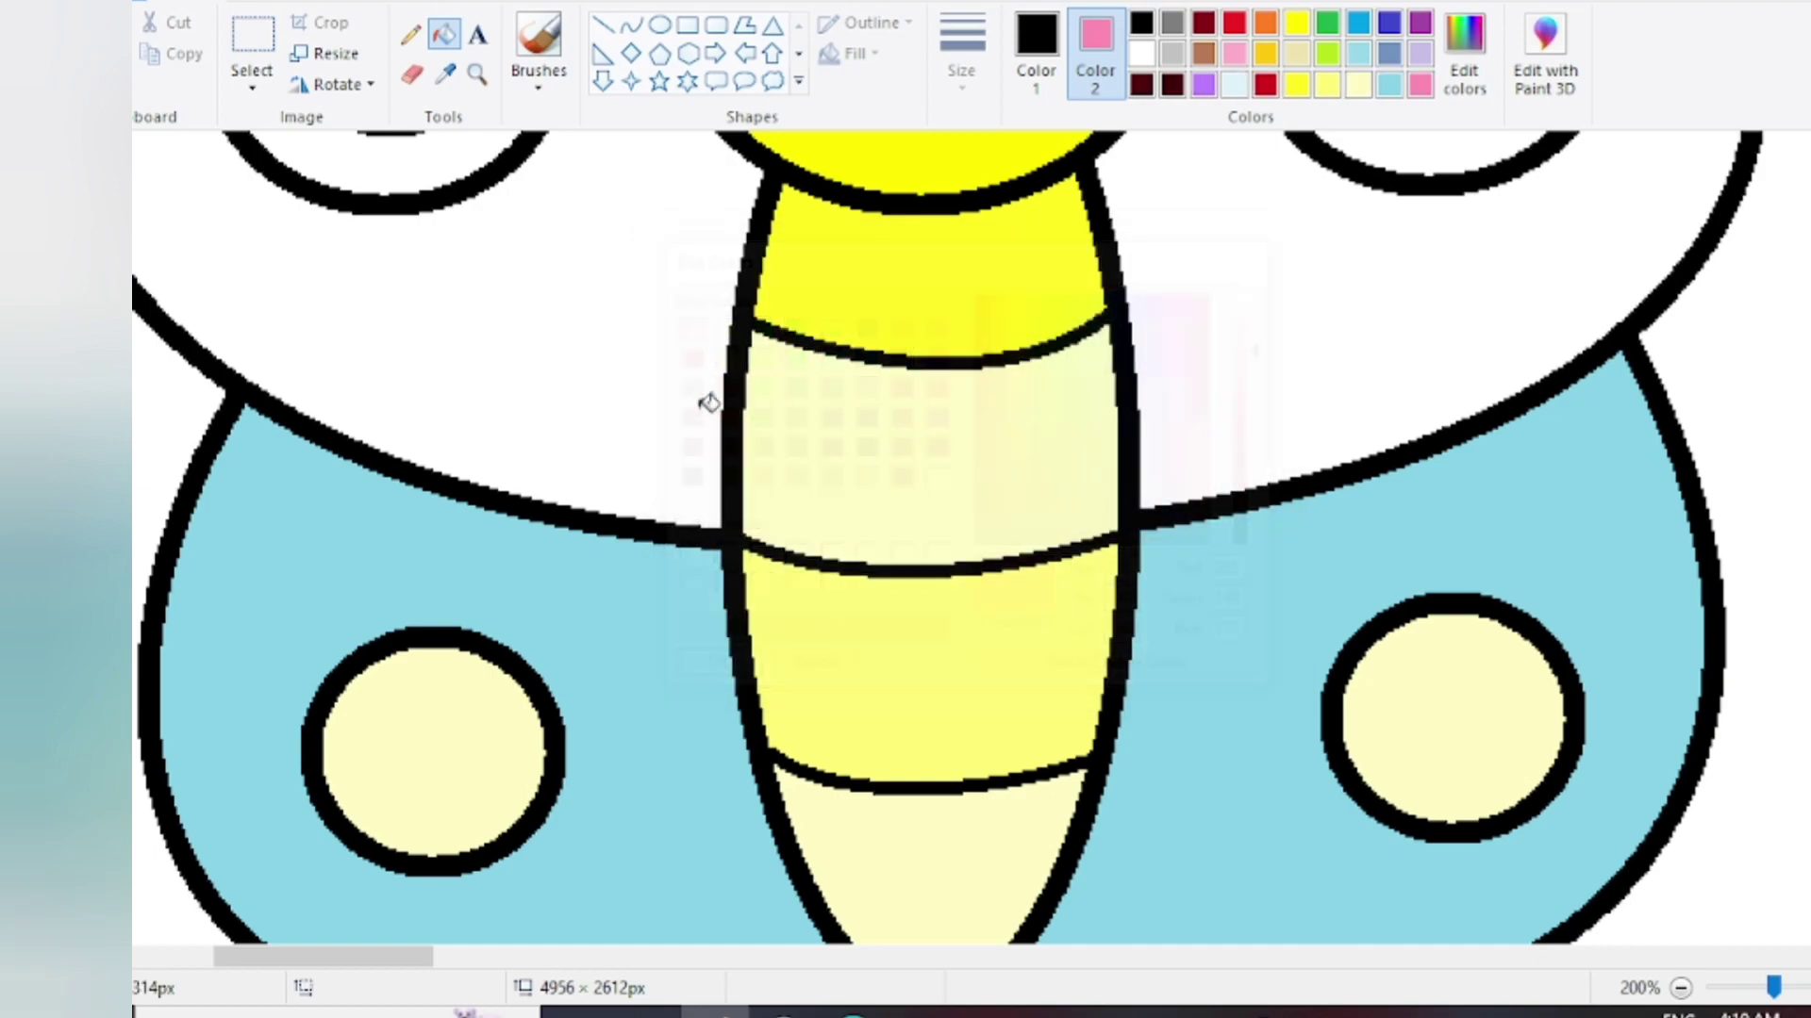
{"action": "right_click", "coordinate": [707, 401]}
{"action": "right_click", "coordinate": [1296, 453]}
{"action": "scroll", "coordinate": [1284, 445], "scroll_direction": "up", "scroll_amount": 4}
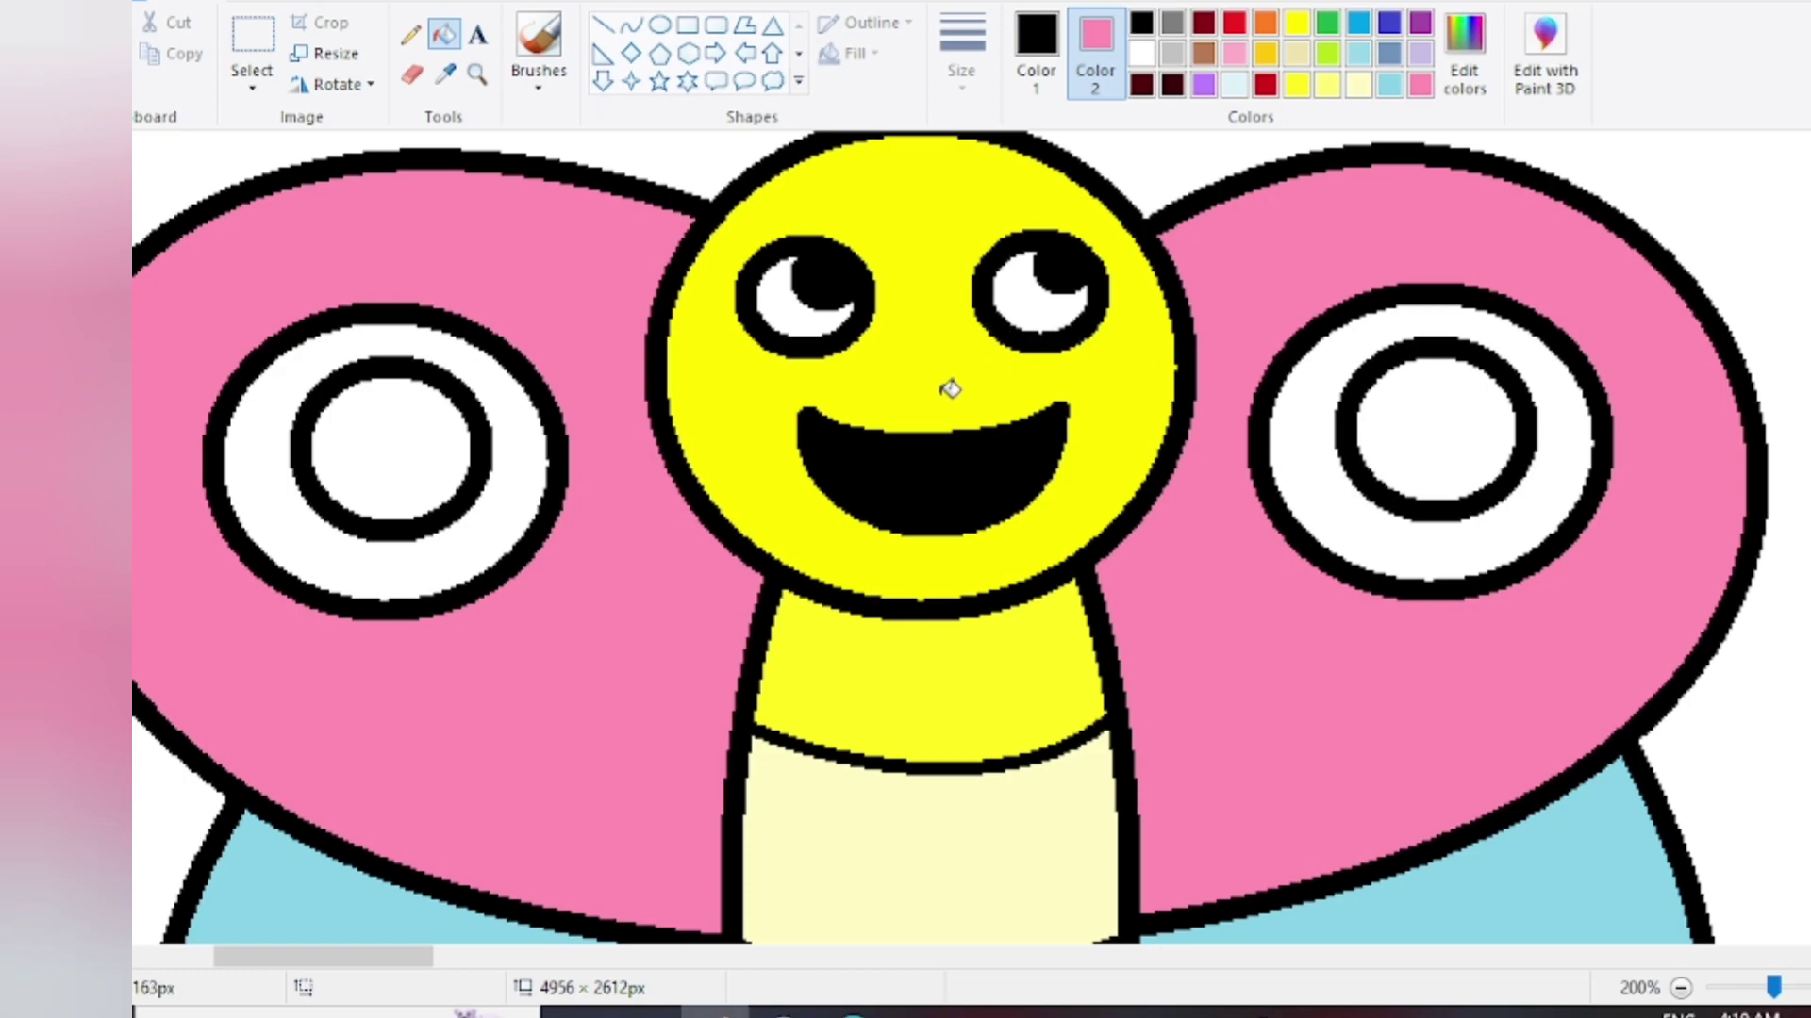
{"action": "key", "text": "ctrl+z"}
{"action": "key", "text": "ctrl+z"}
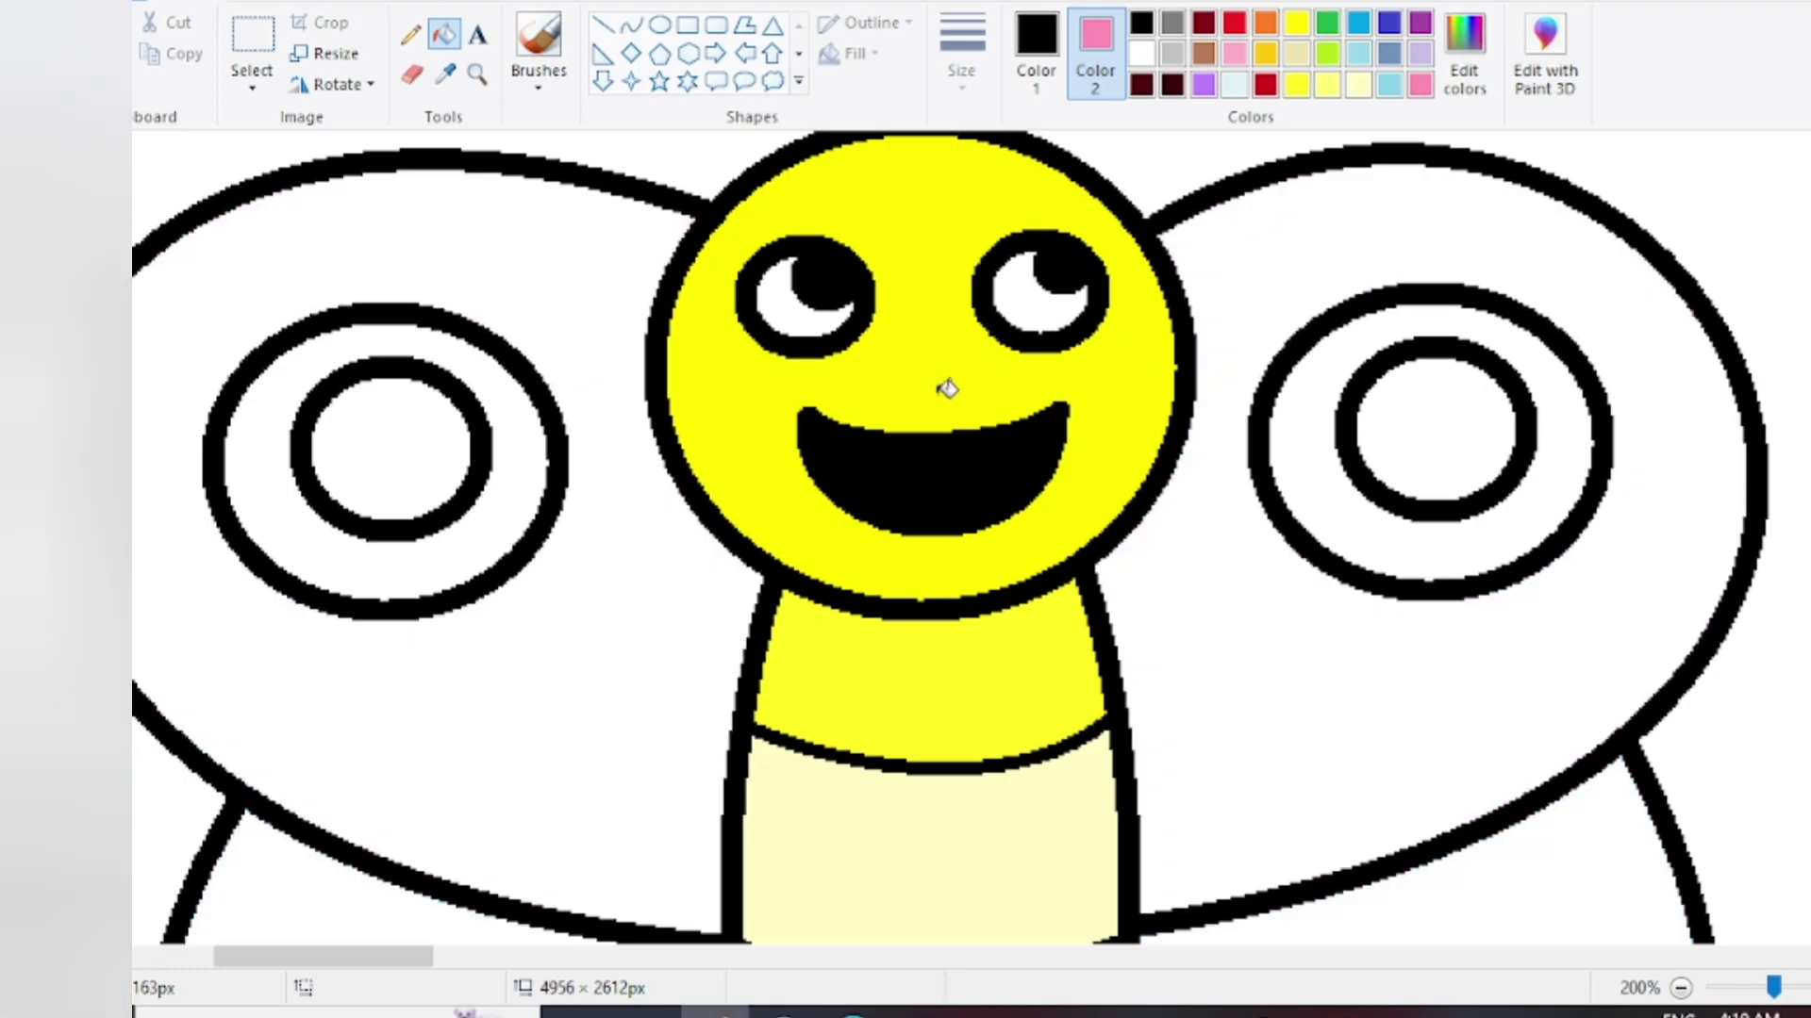
{"action": "key", "text": "ctrl+y"}
{"action": "key", "text": "ctrl+y"}
{"action": "key", "text": "ctrl+y"}
{"action": "key", "text": "ctrl+y"}
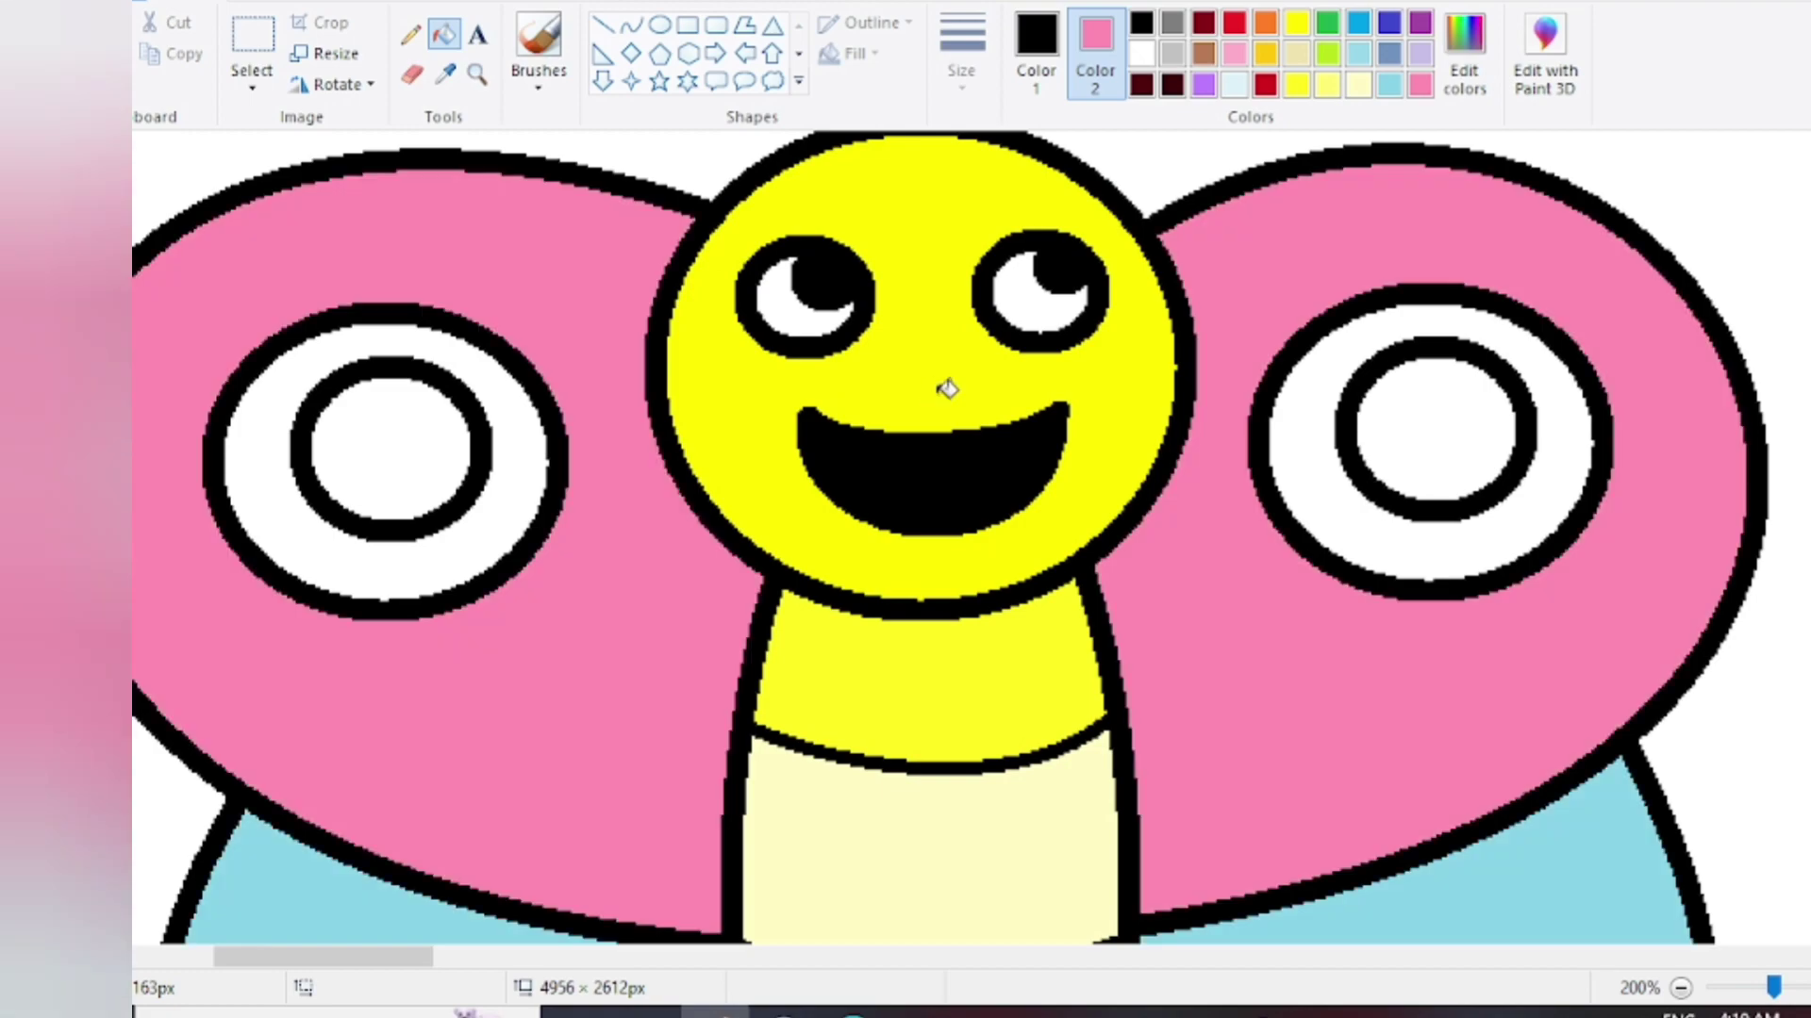
Fill the outer rings on both upper wings with lime green and their inner circles with purple
{"action": "left_click", "coordinate": [1327, 54]}
{"action": "right_click", "coordinate": [1375, 334]}
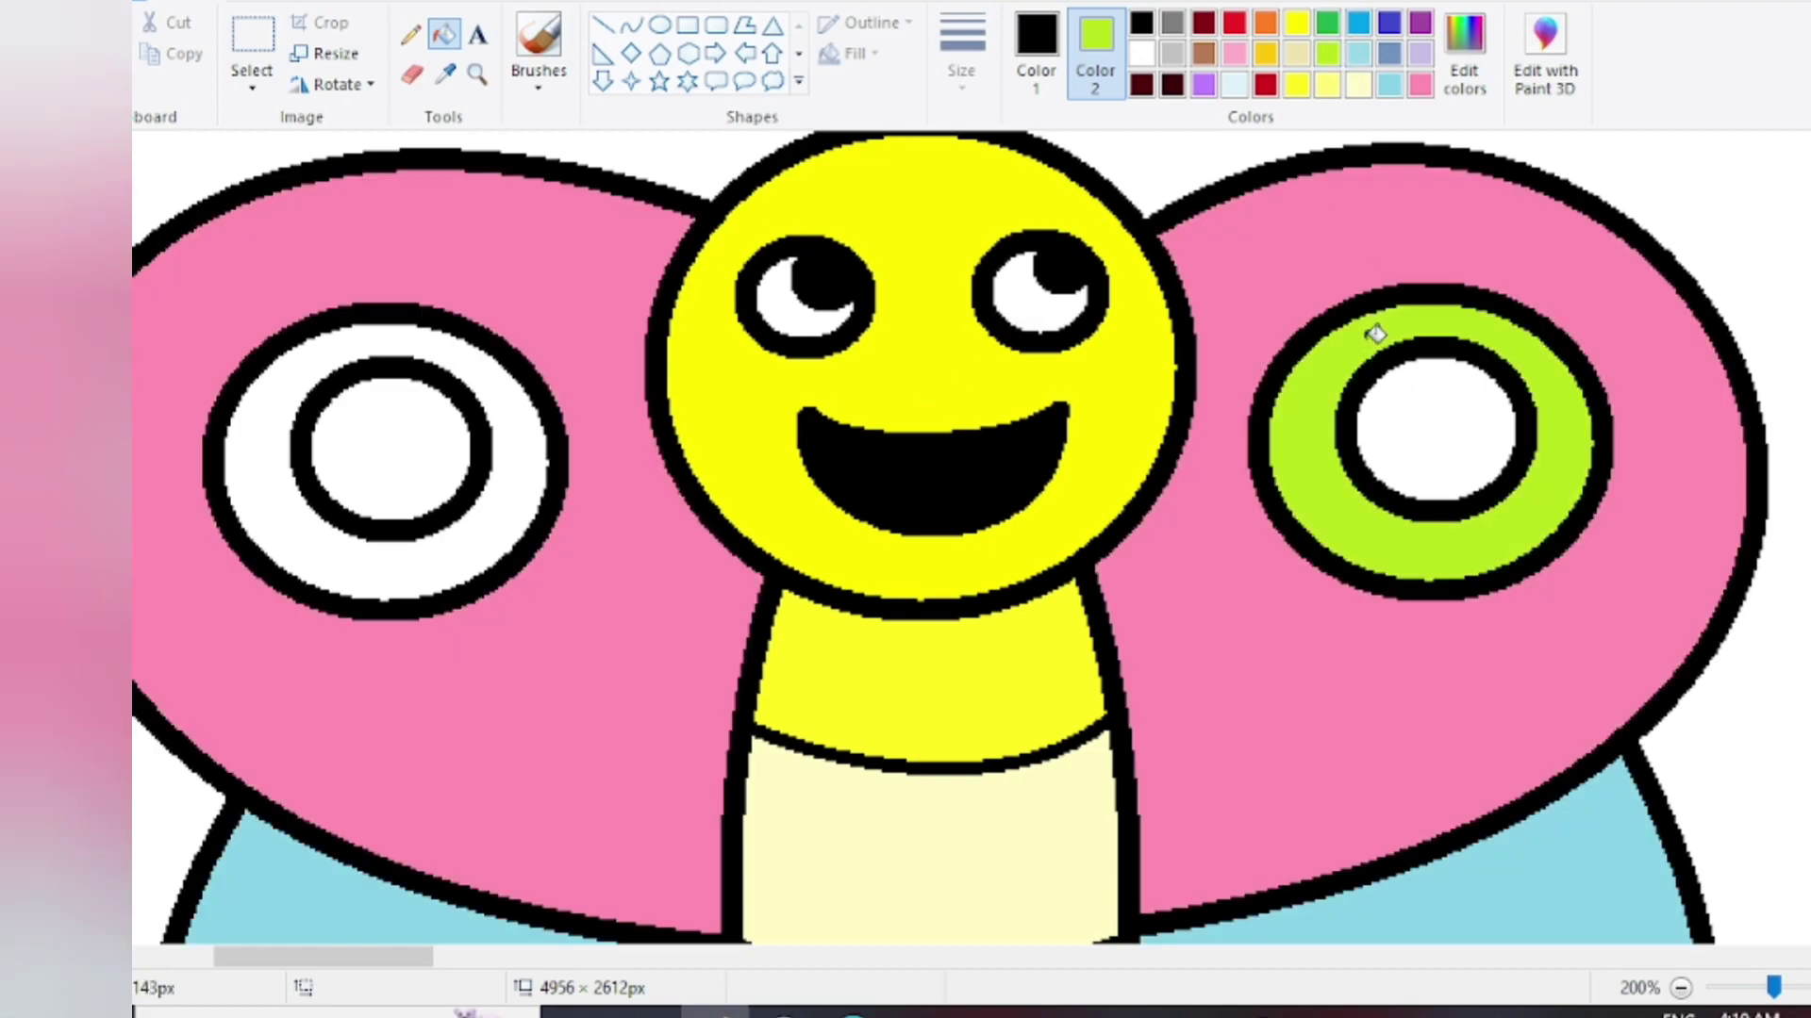
{"action": "right_click", "coordinate": [494, 387]}
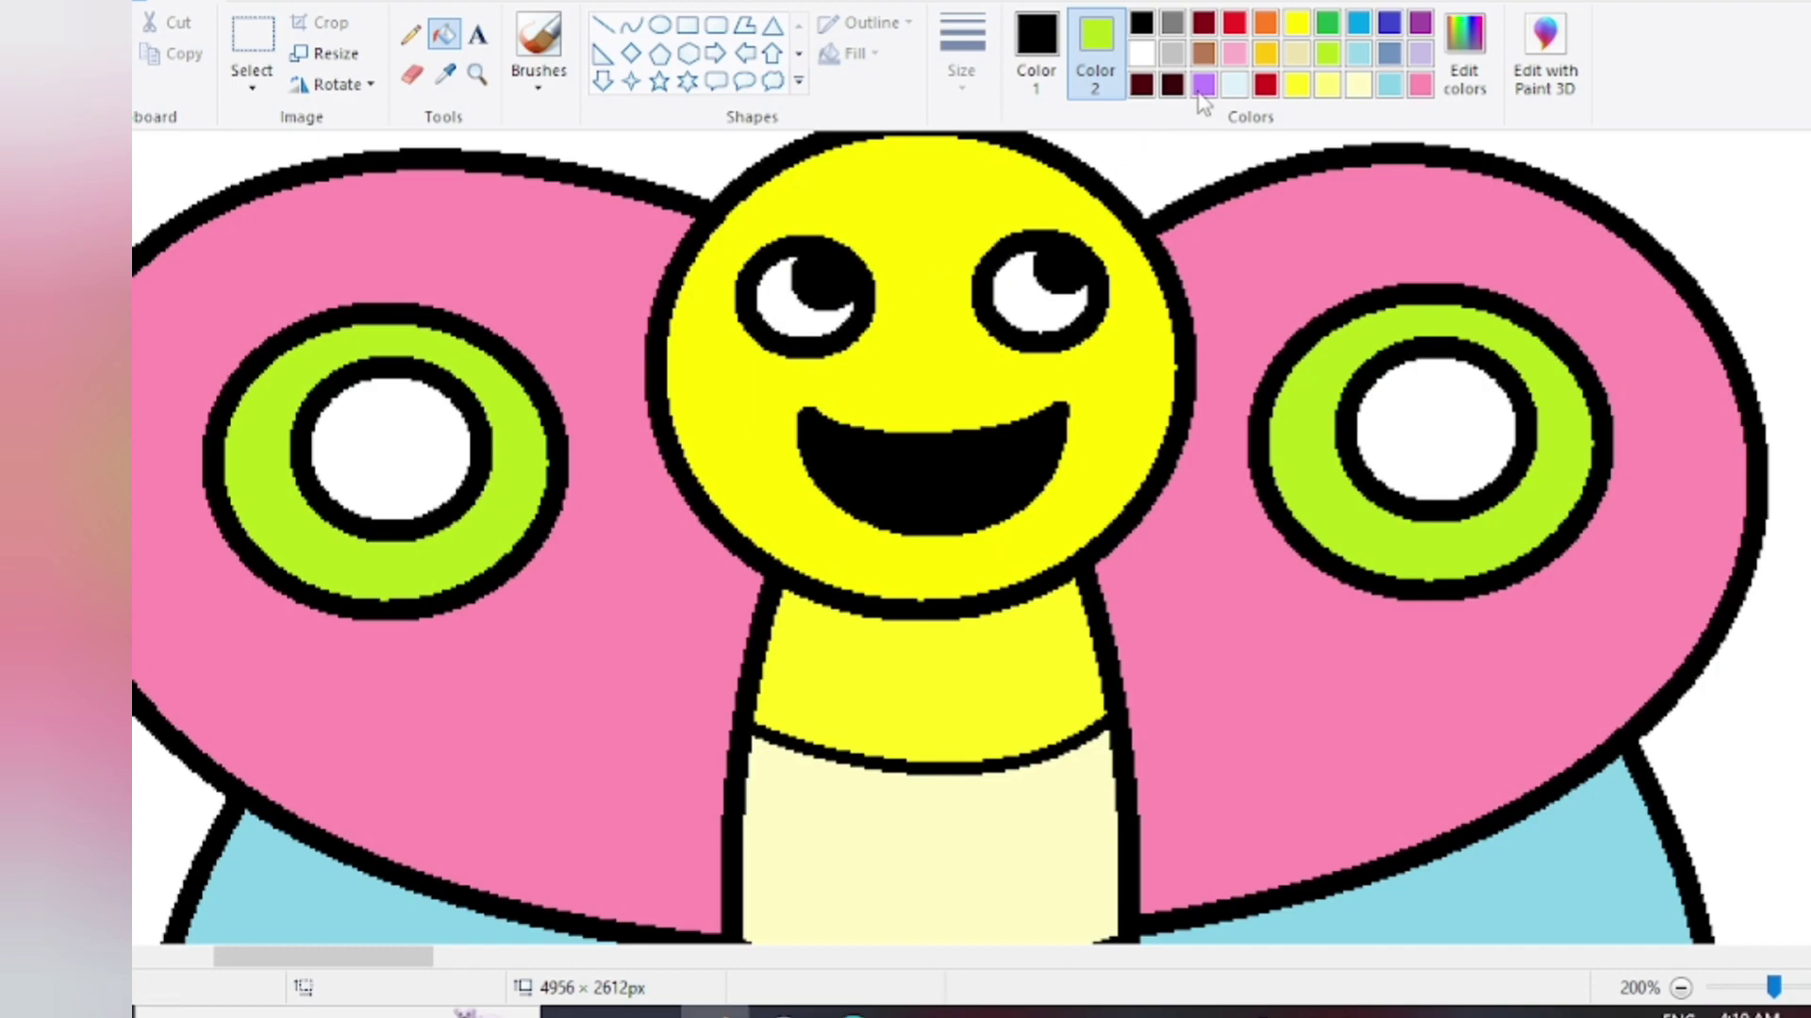
{"action": "left_click", "coordinate": [1204, 85]}
{"action": "right_click", "coordinate": [1417, 404]}
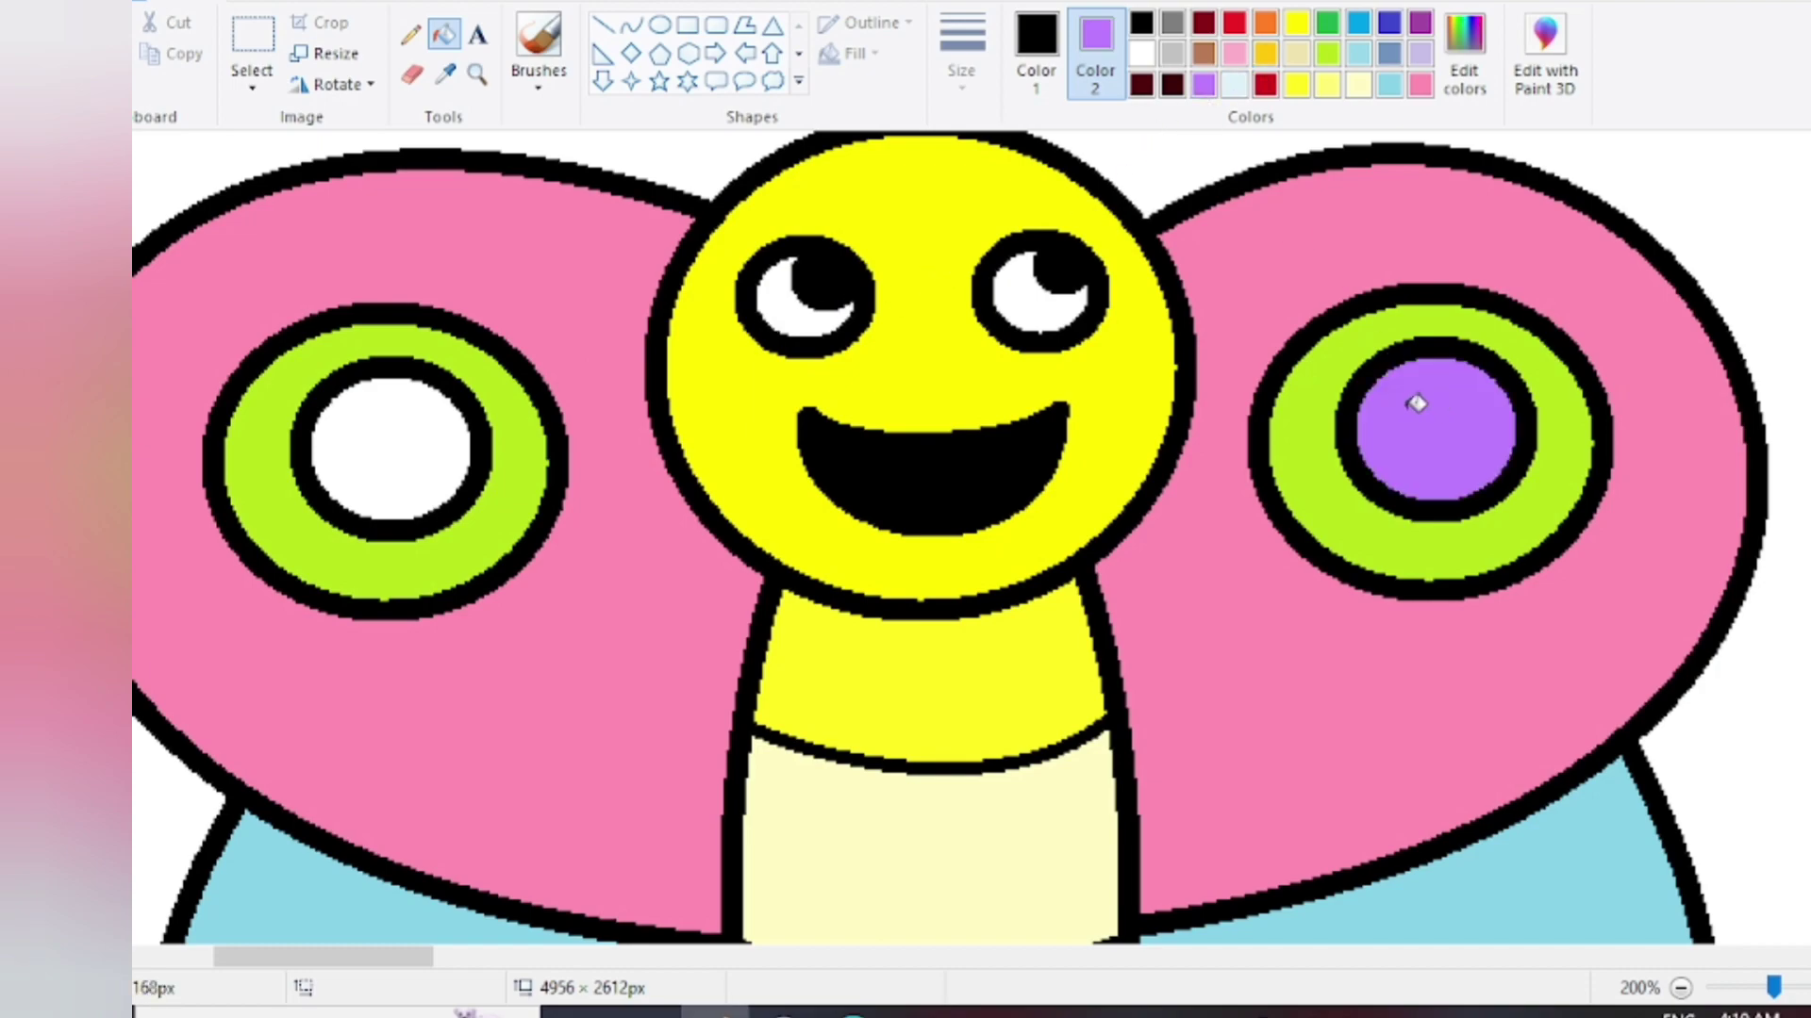
{"action": "right_click", "coordinate": [454, 423]}
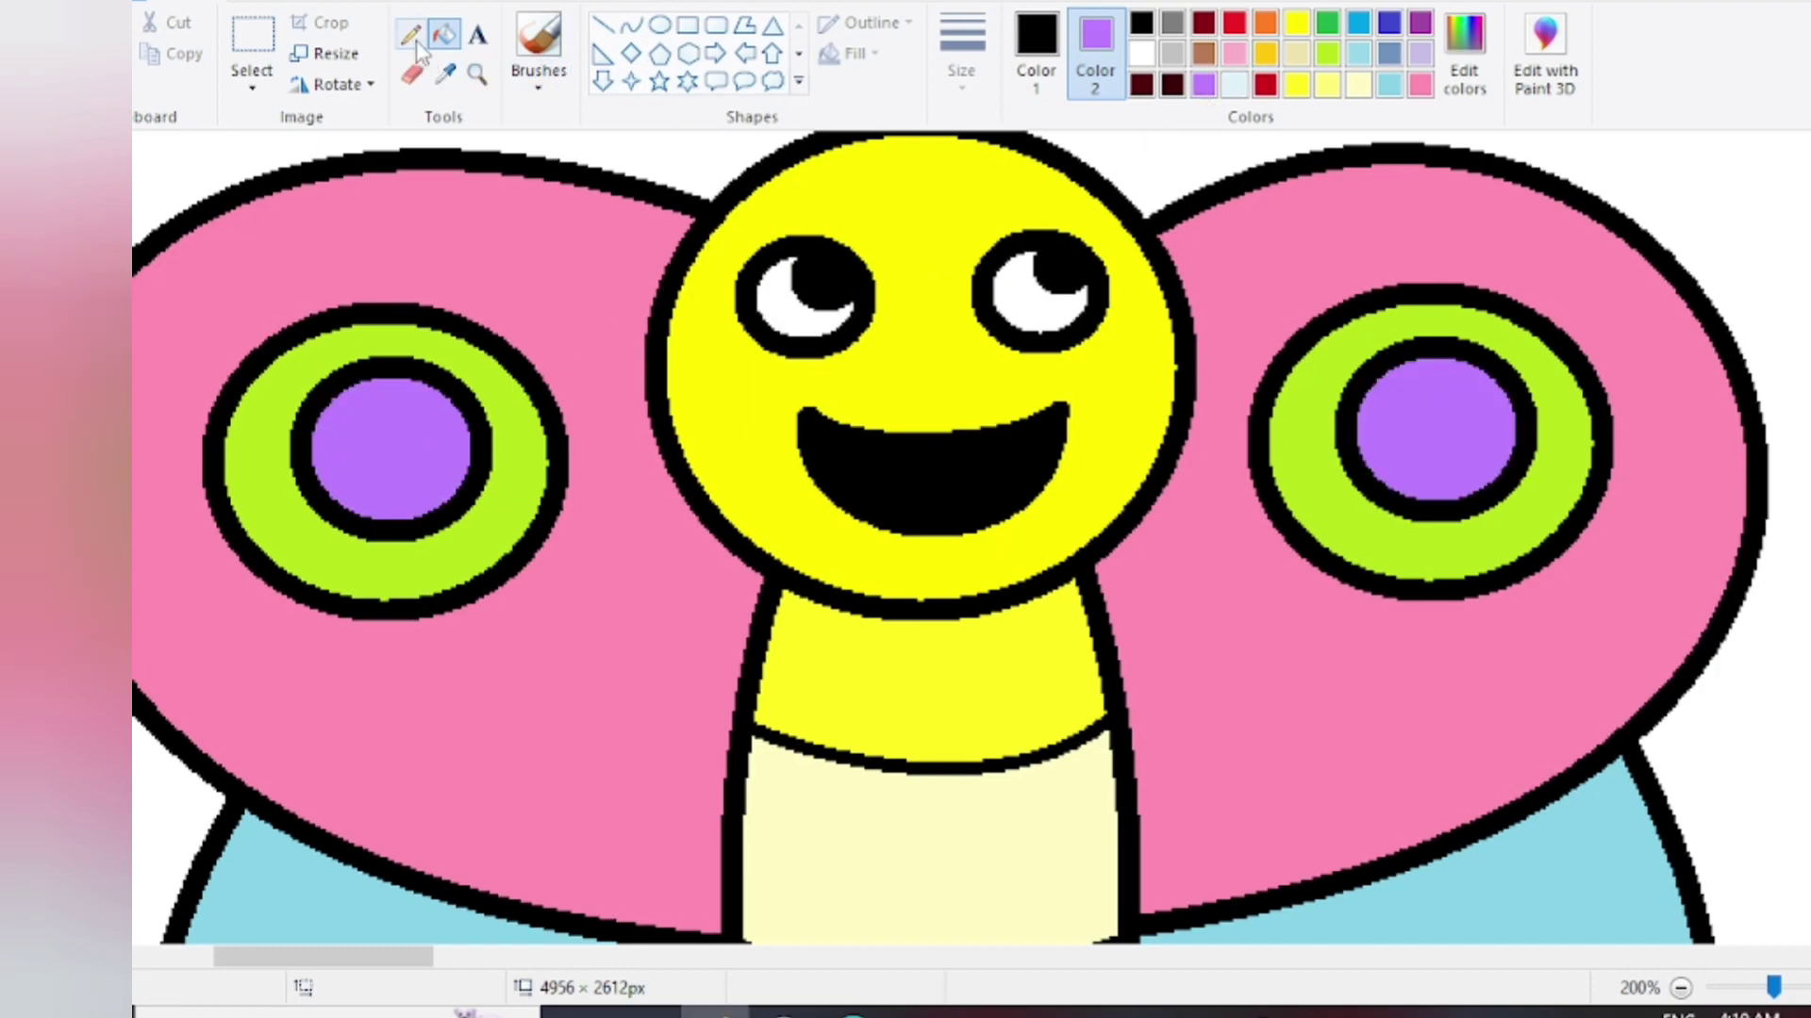
Draw a slanted oval tongue with the Curve tool inside the mouth's lower edge and fill it, using dark red for outline and fill
{"action": "left_click", "coordinate": [630, 25]}
{"action": "left_click", "coordinate": [1036, 47]}
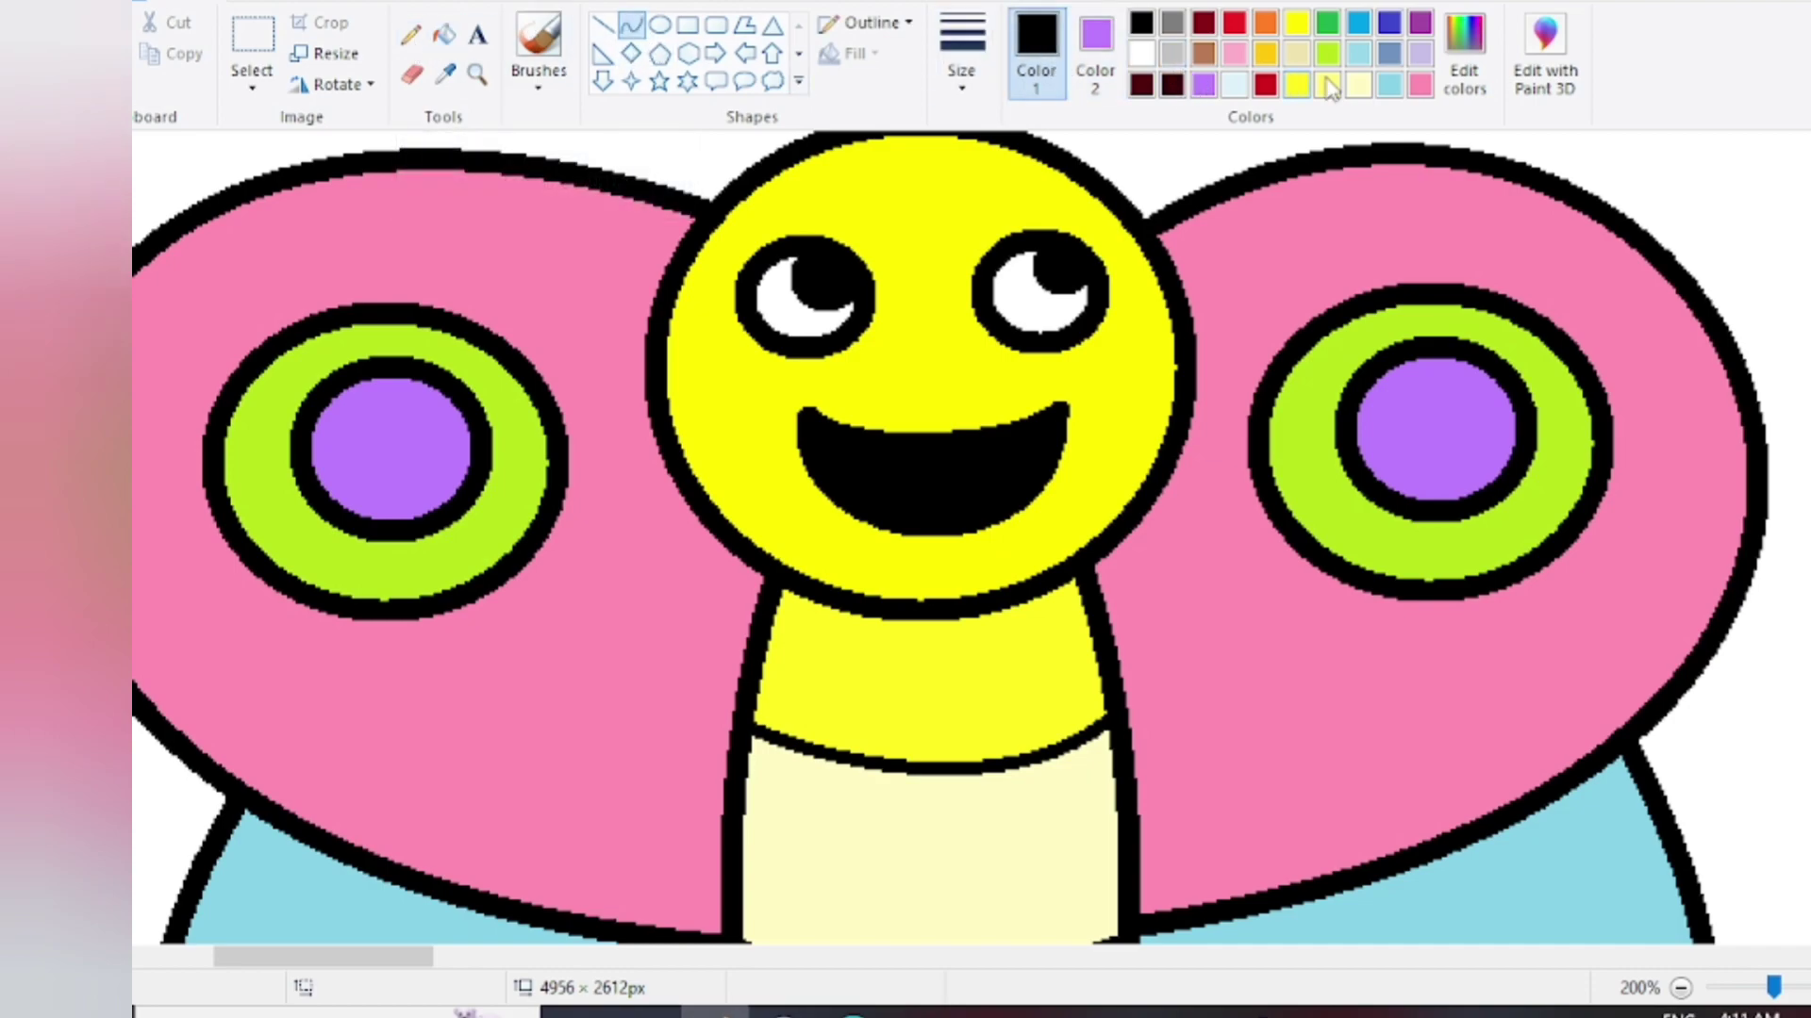
{"action": "left_click", "coordinate": [1266, 84]}
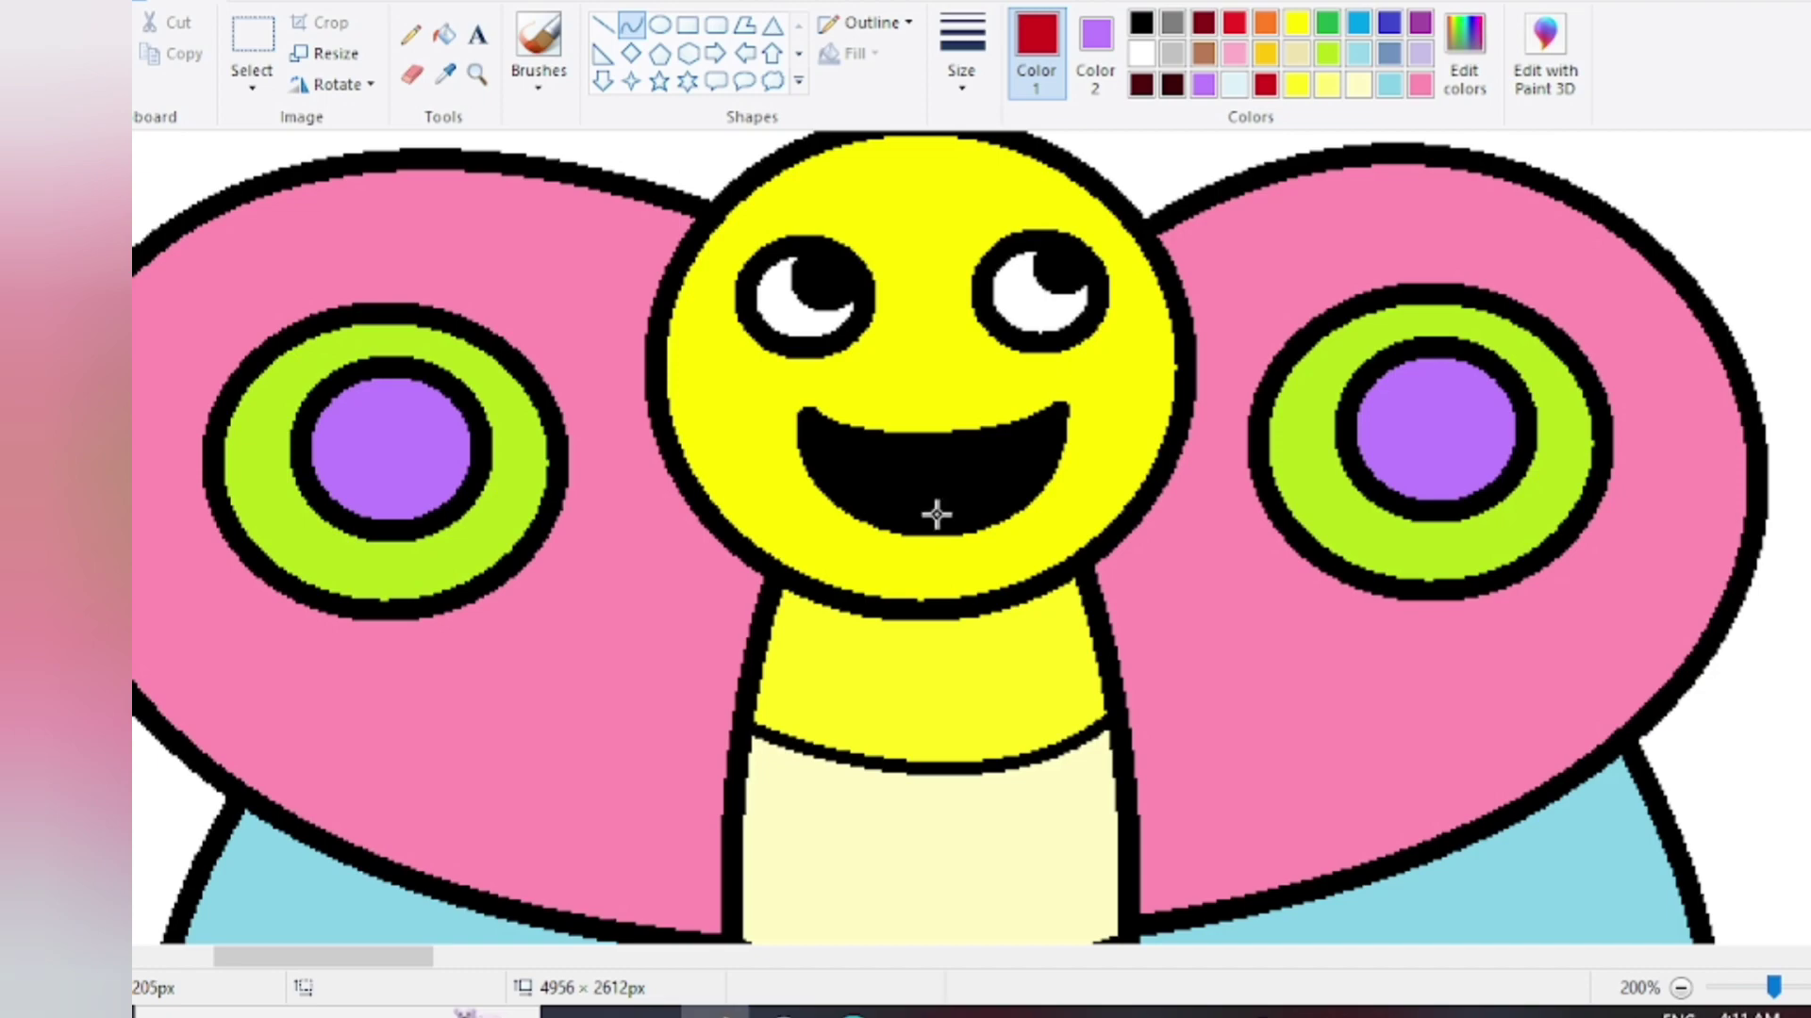
{"action": "left_click", "coordinate": [1095, 47]}
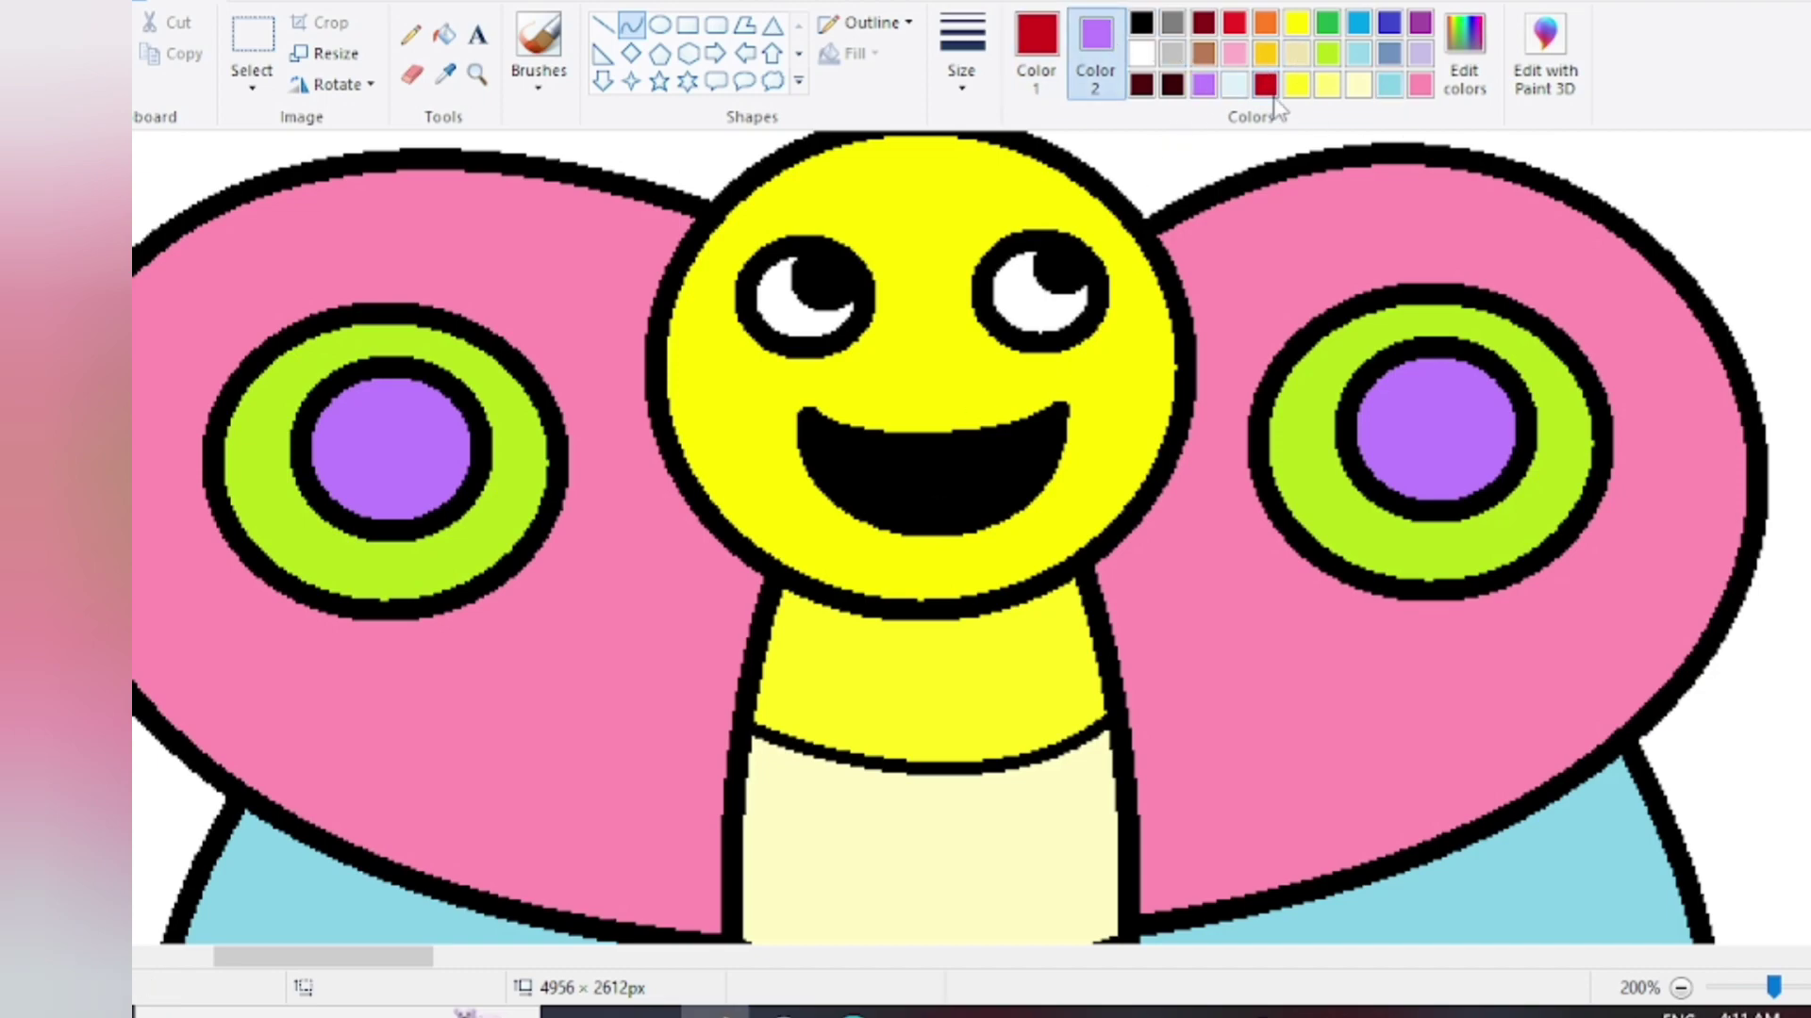
{"action": "left_click", "coordinate": [1265, 85]}
{"action": "mouse_move", "coordinate": [938, 512]}
{"action": "left_mouse_down"}
{"action": "mouse_move", "coordinate": [1038, 461]}
{"action": "mouse_move", "coordinate": [949, 500]}
{"action": "mouse_move", "coordinate": [990, 452]}
{"action": "mouse_move", "coordinate": [978, 465]}
{"action": "mouse_move", "coordinate": [1027, 472]}
{"action": "mouse_move", "coordinate": [956, 528]}
{"action": "mouse_move", "coordinate": [971, 514]}
{"action": "mouse_move", "coordinate": [932, 490]}
{"action": "mouse_move", "coordinate": [1029, 464]}
{"action": "left_mouse_up"}
{"action": "left_click", "coordinate": [931, 471]}
{"action": "left_click", "coordinate": [885, 472]}
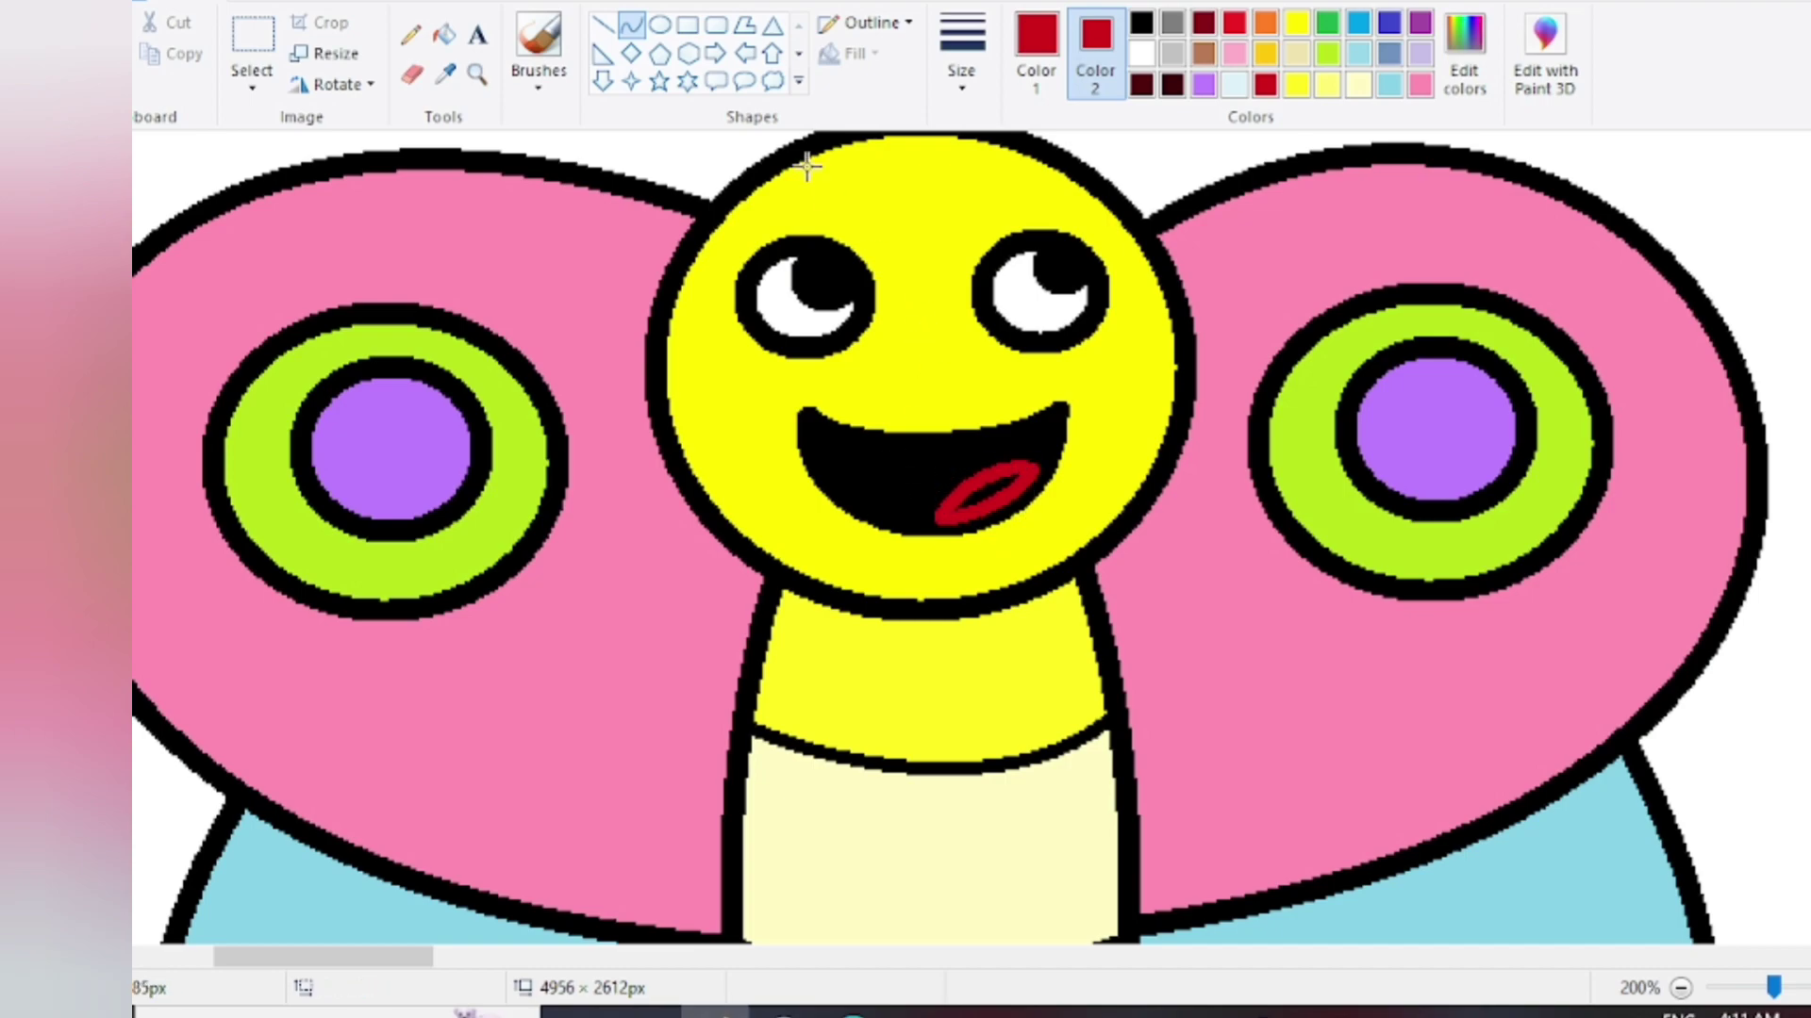
{"action": "left_click", "coordinate": [444, 34]}
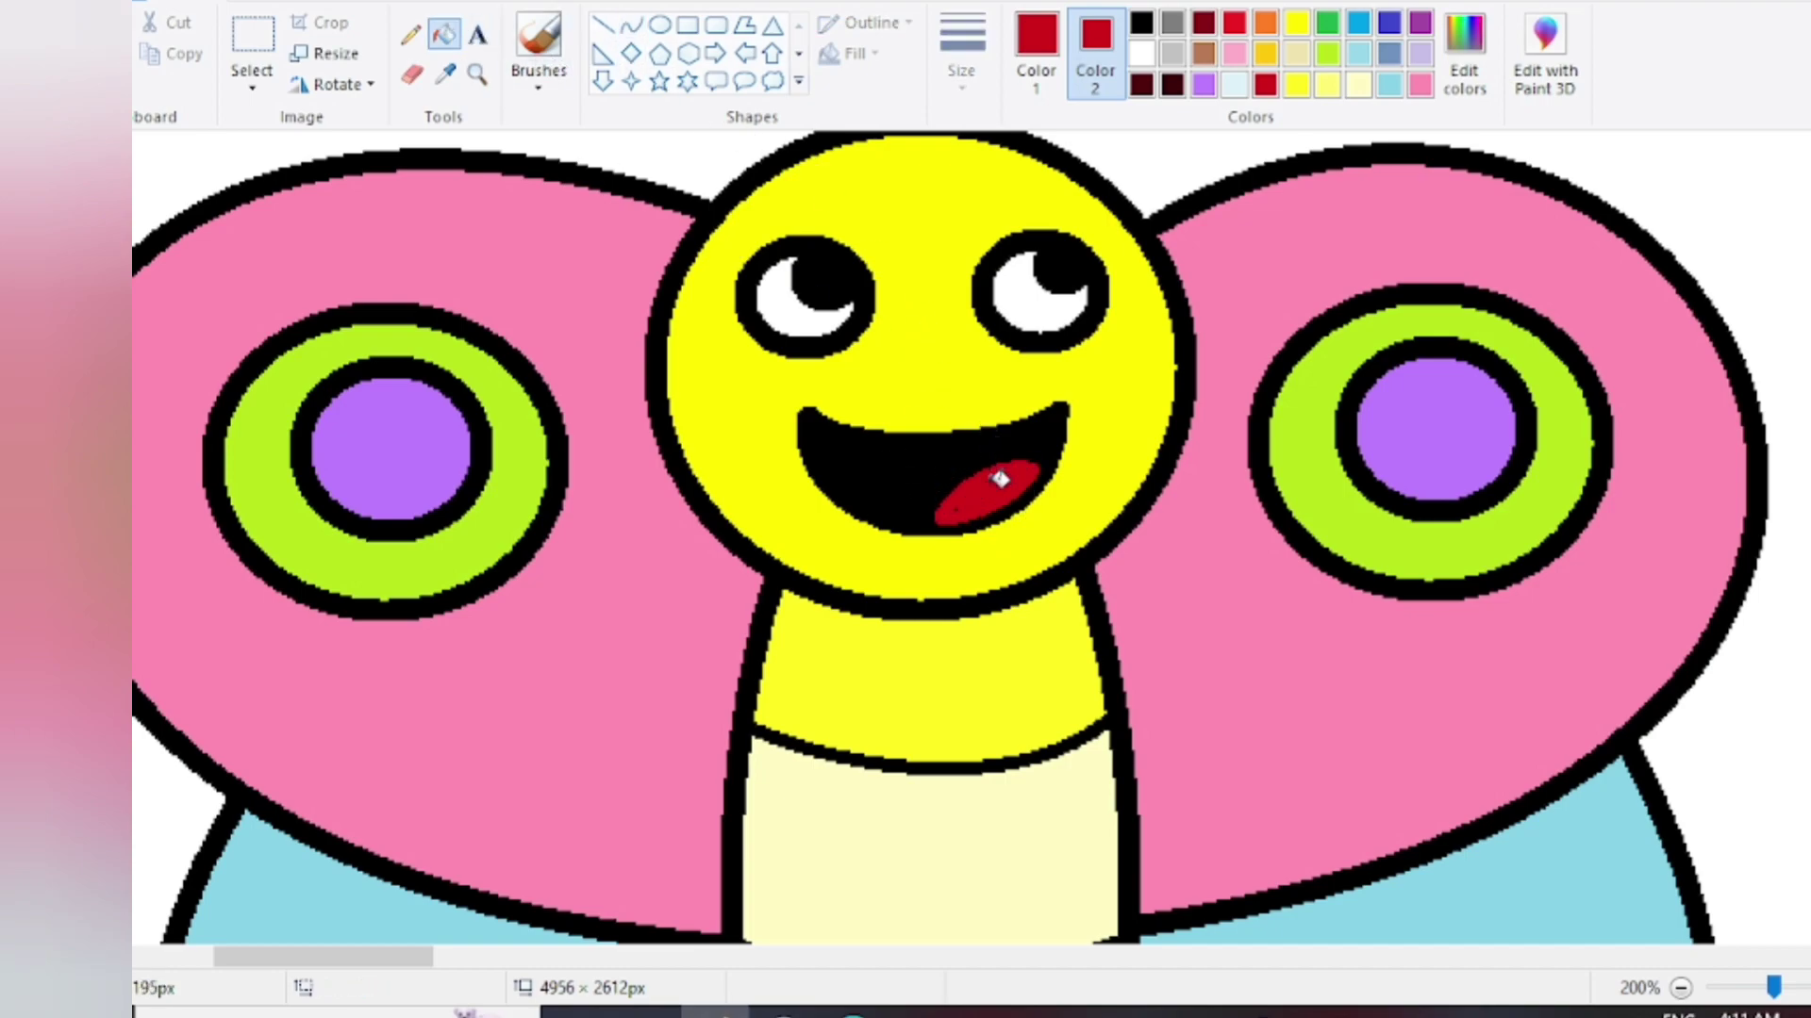
{"action": "left_click", "coordinate": [410, 34]}
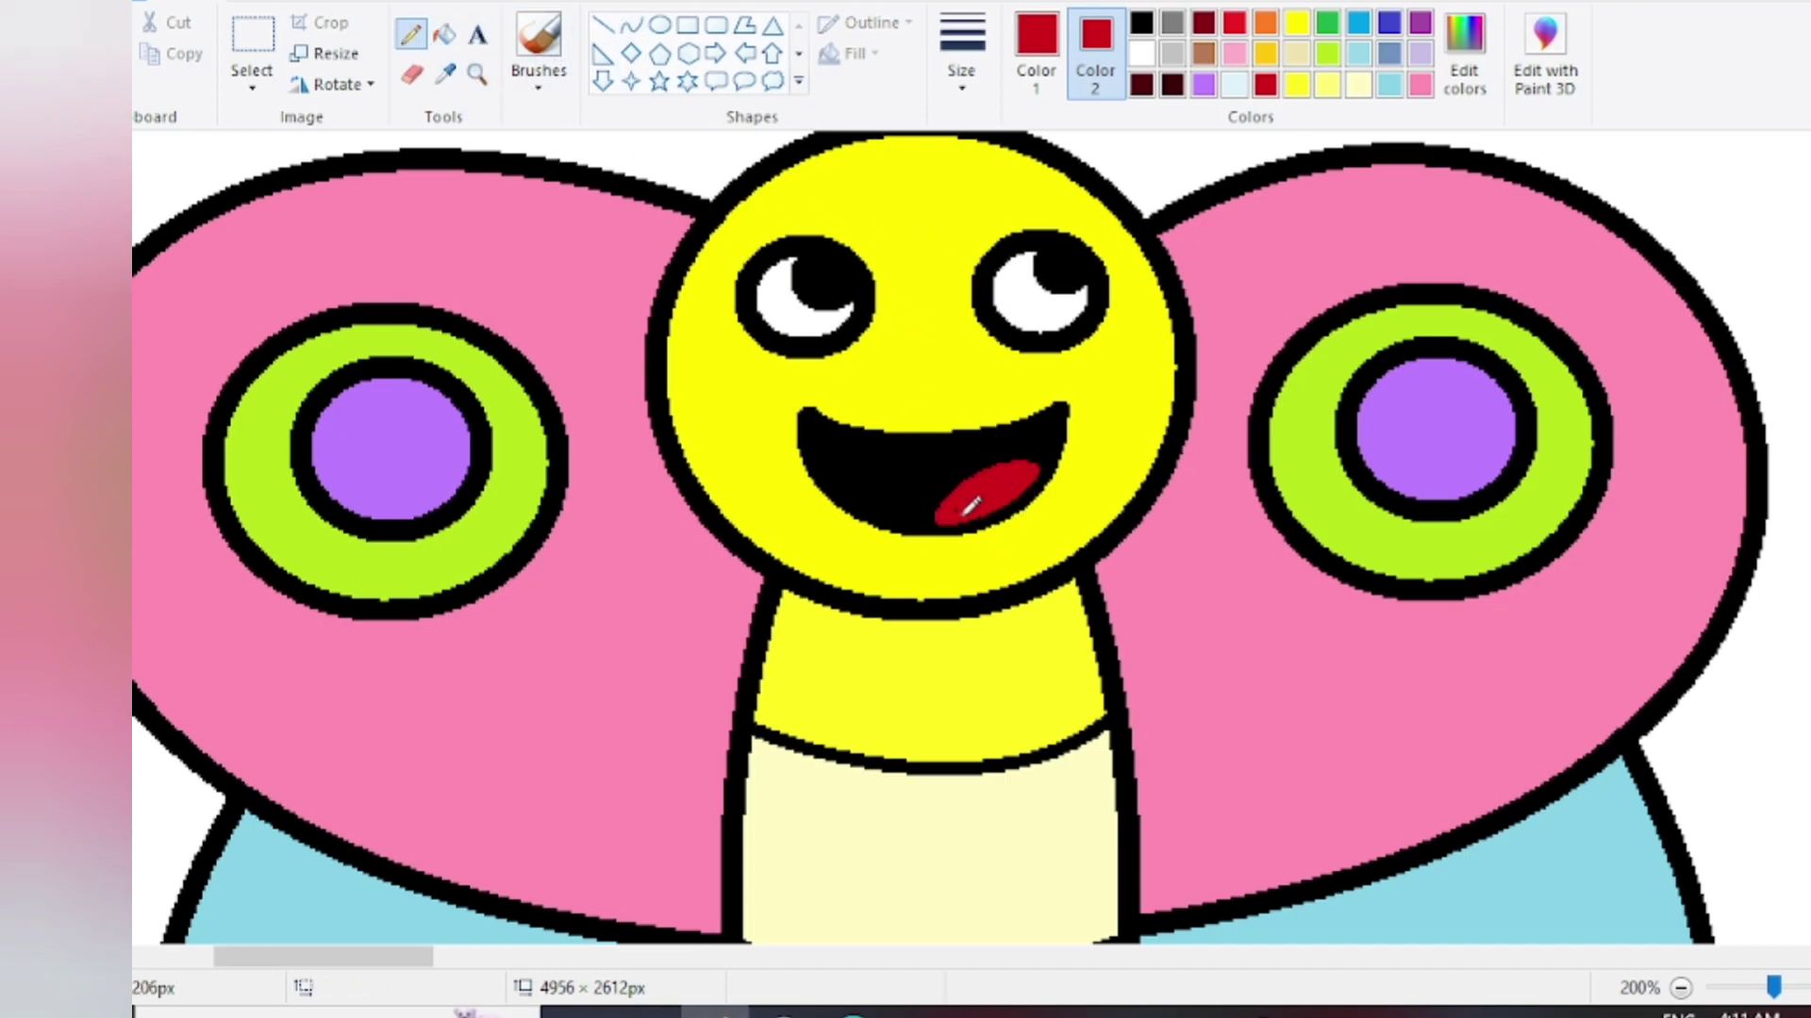
Define a slightly lighter pink as the primary color and paint Oil brush highlights along the upper edges of both pink wings
{"action": "left_click", "coordinate": [1680, 987]}
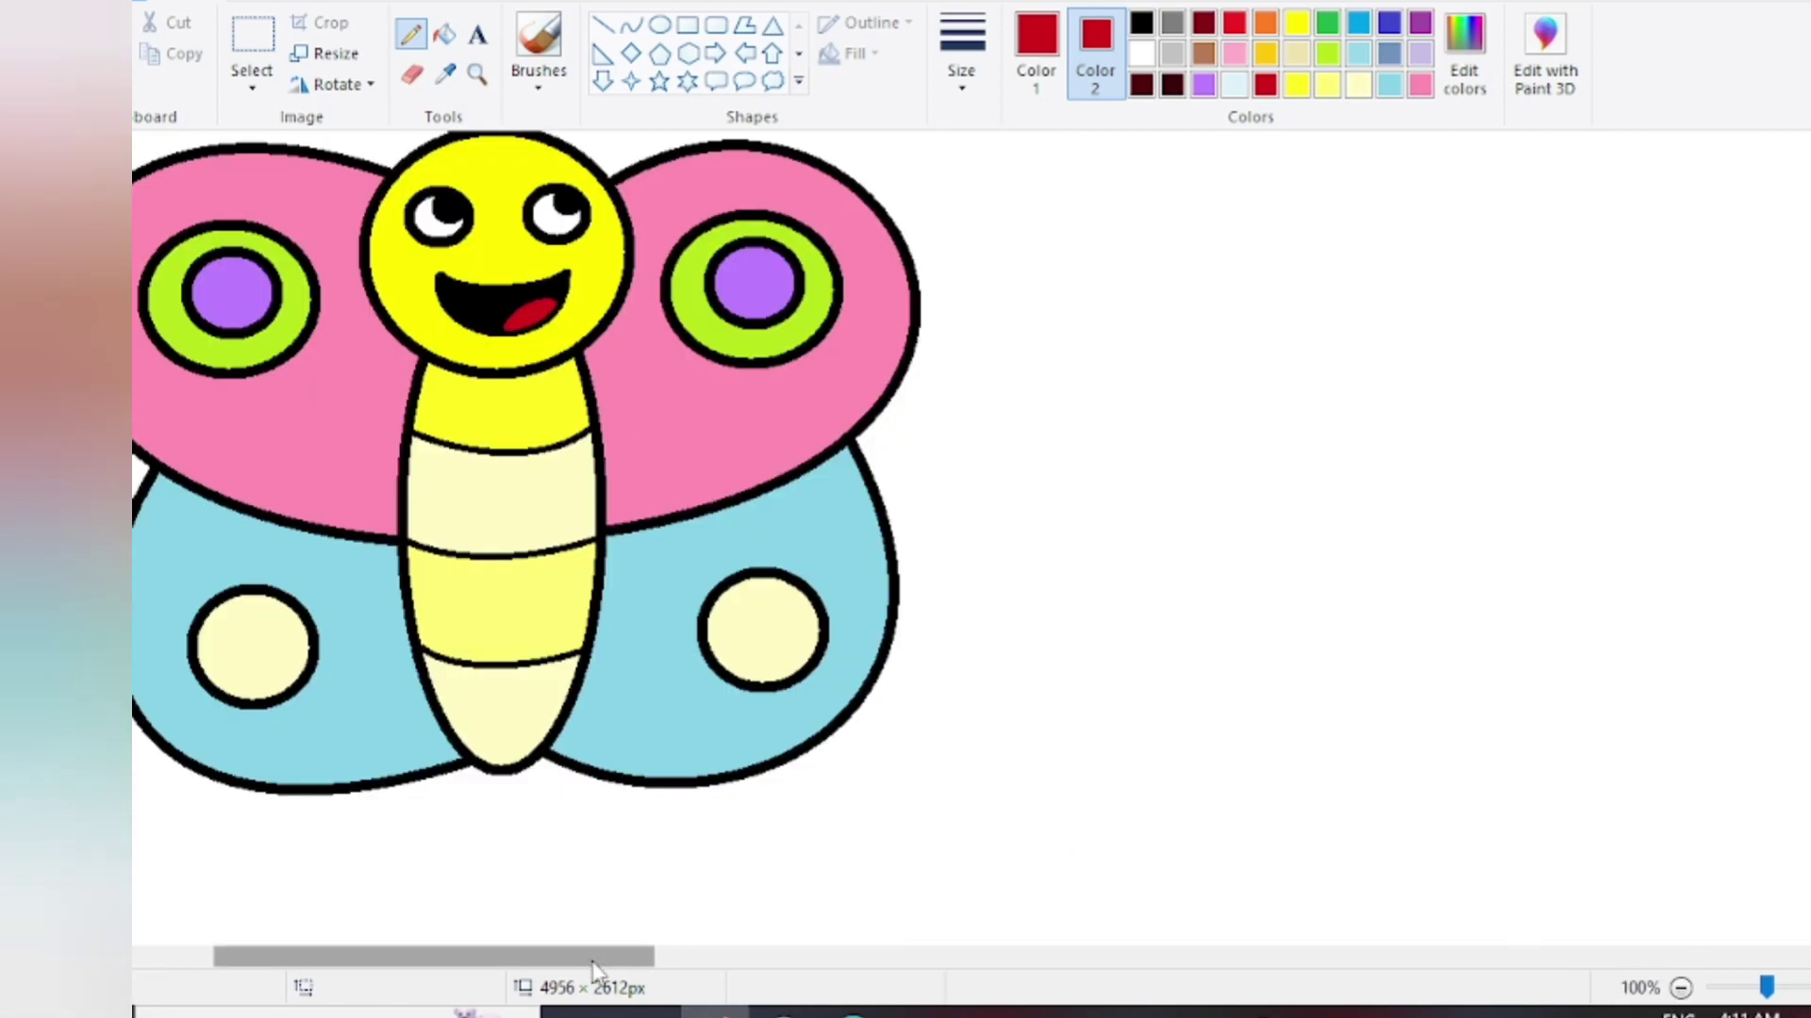
{"action": "left_click_drag", "start_coordinate": [594, 958], "coordinate": [479, 959]}
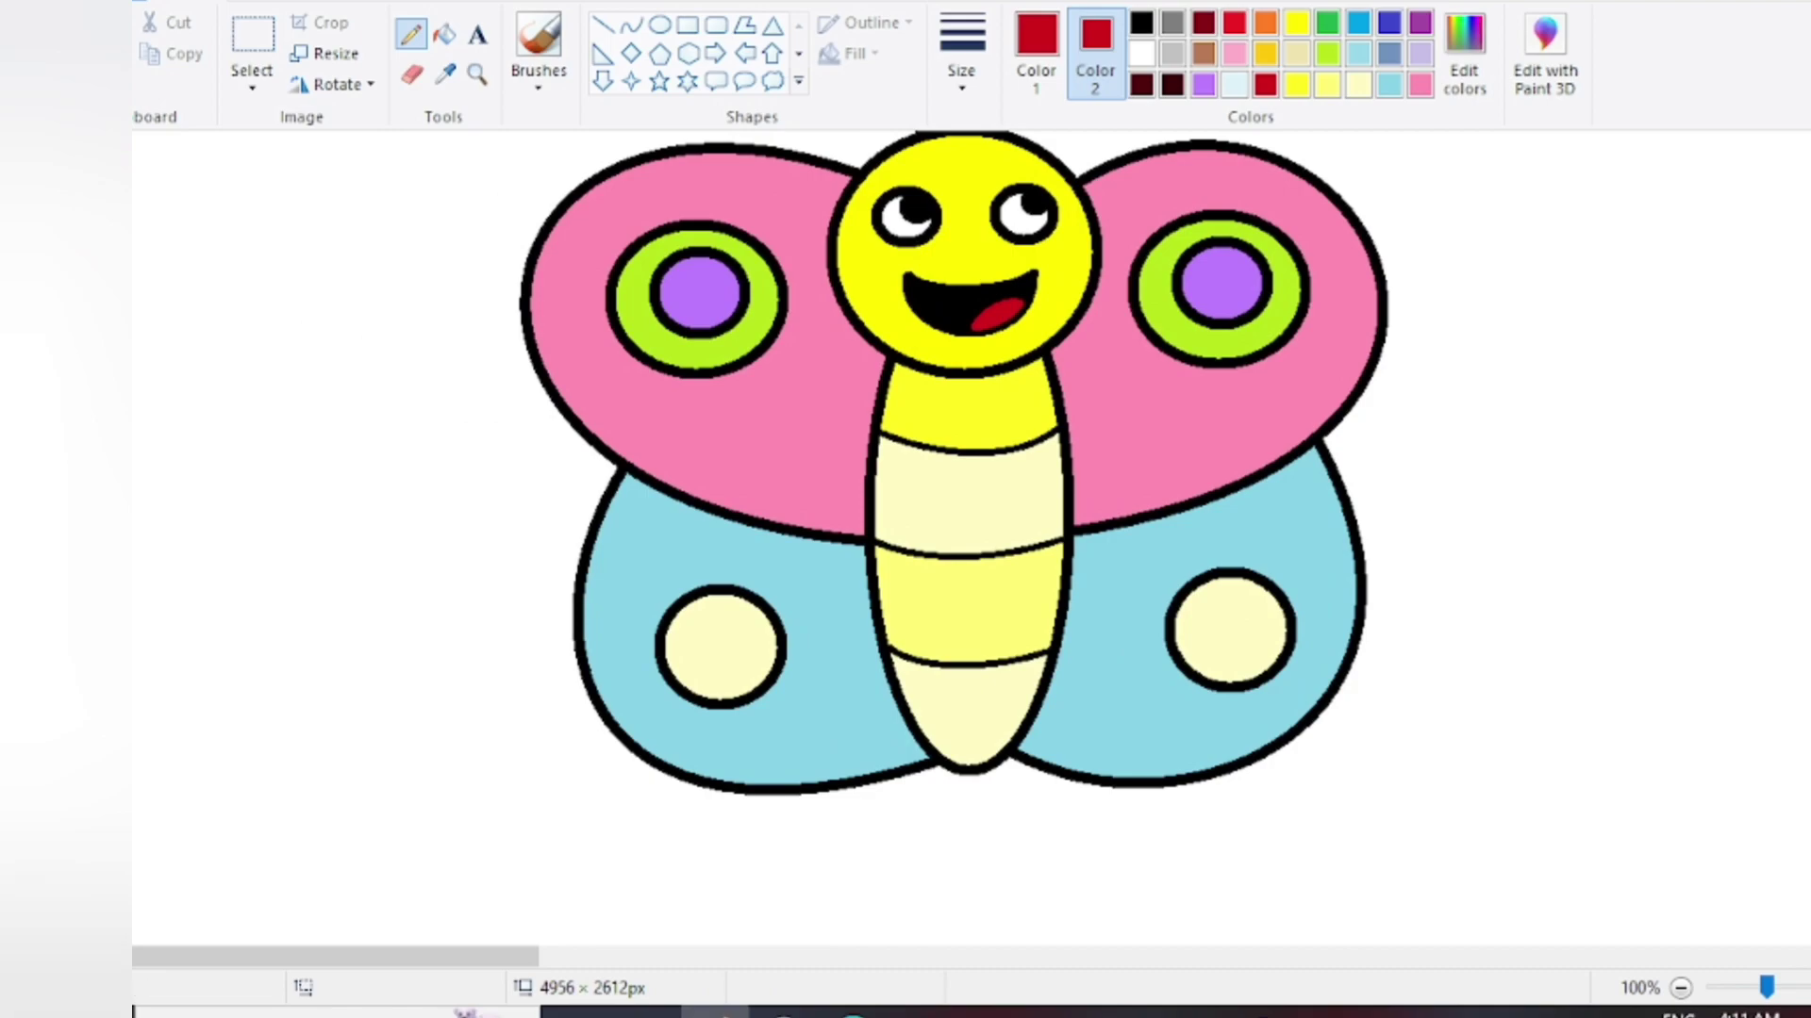
{"action": "scroll", "coordinate": [970, 515], "scroll_direction": "up", "scroll_amount": 2}
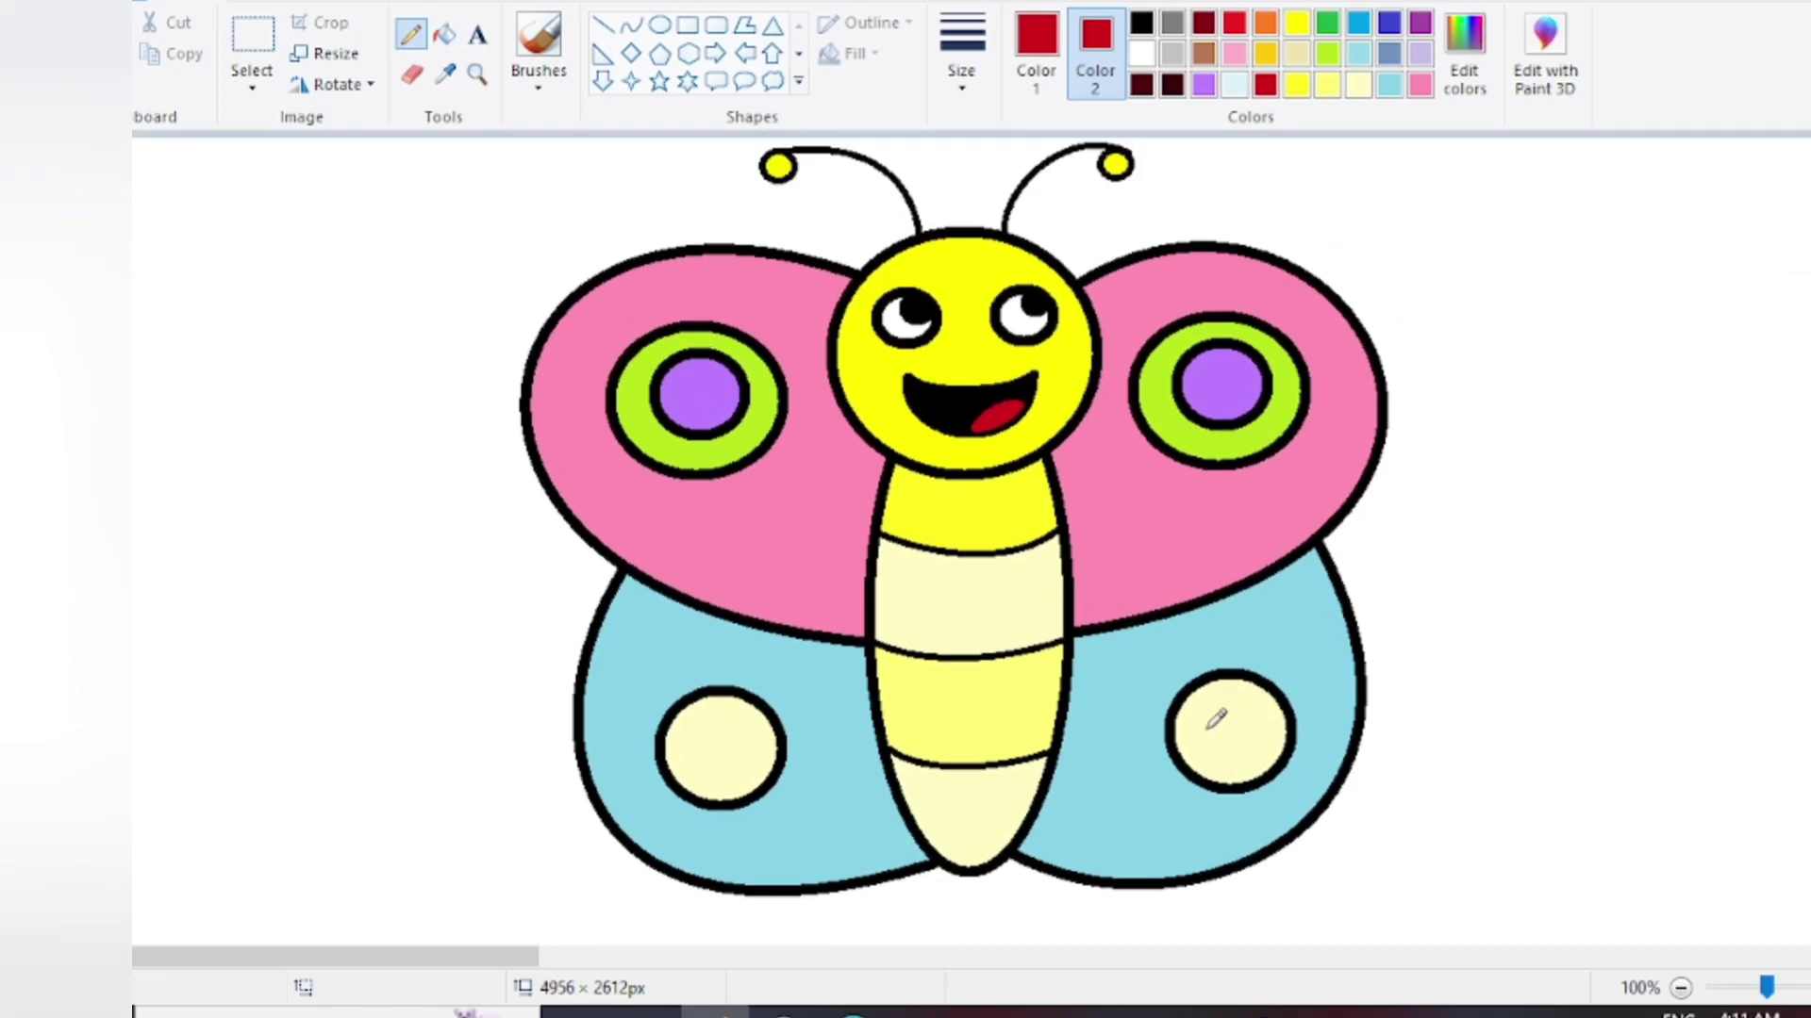
{"action": "left_click", "coordinate": [538, 78]}
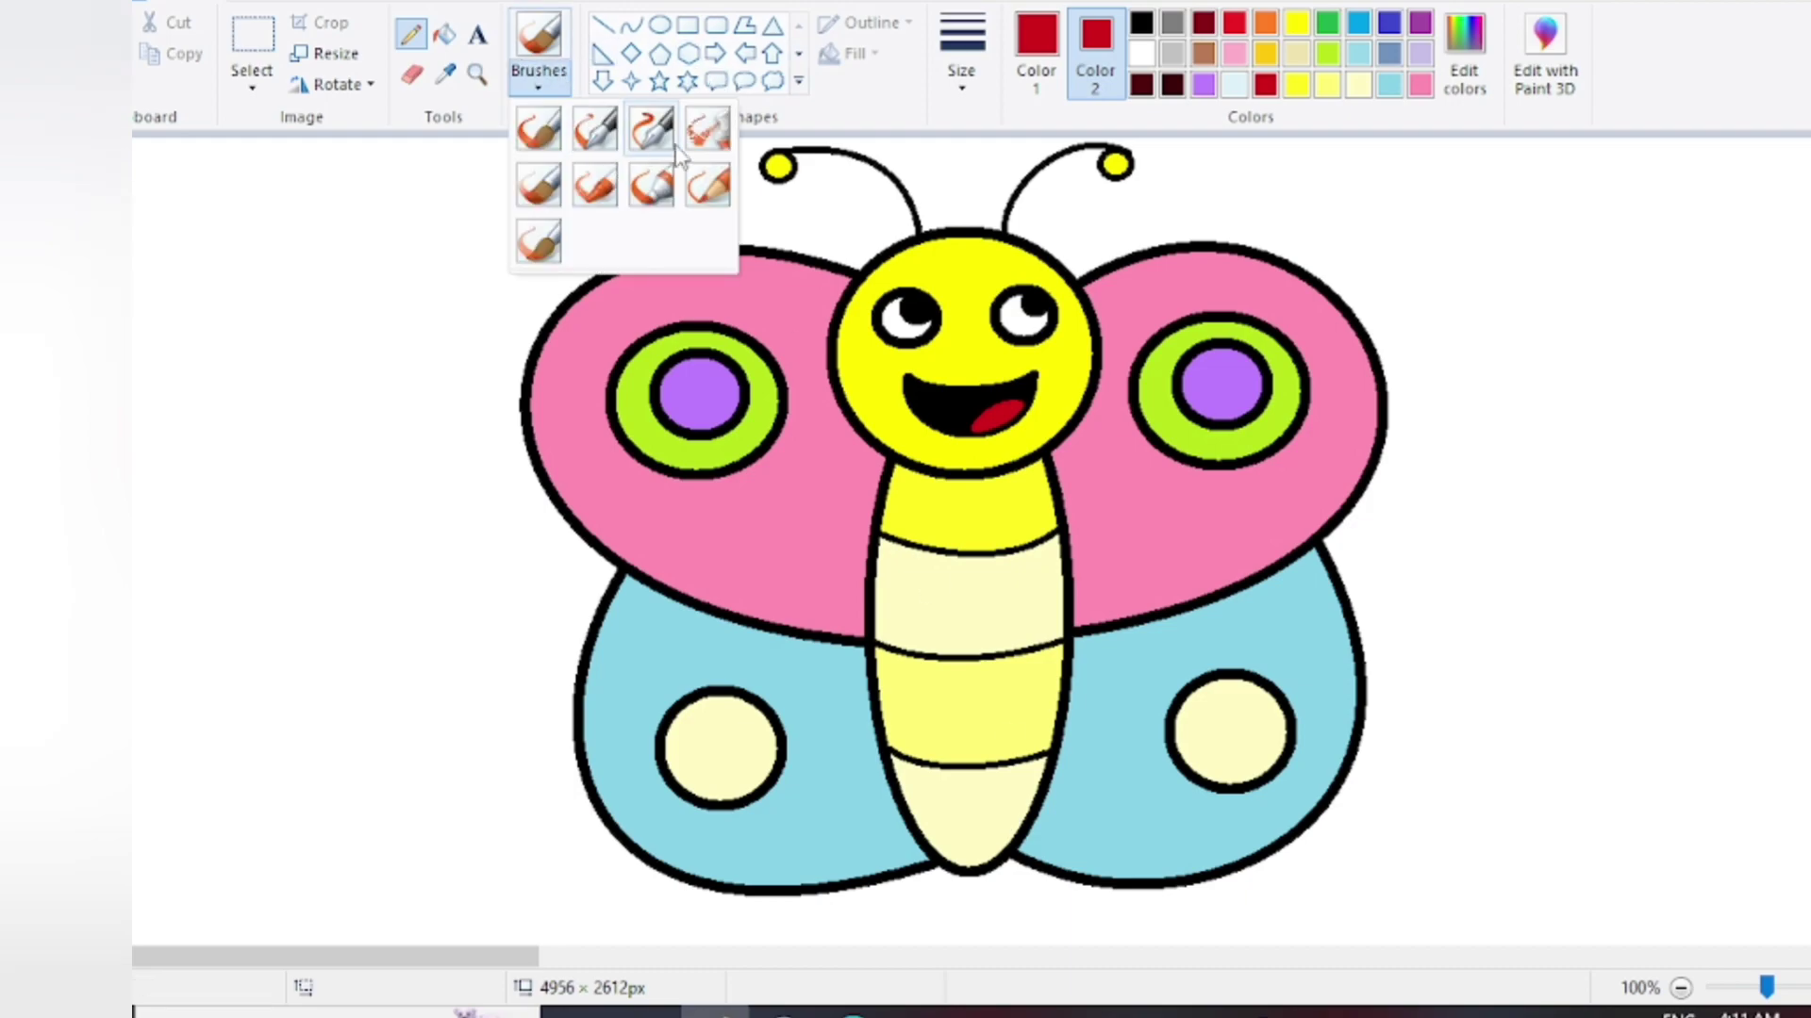
{"action": "left_click", "coordinate": [541, 181]}
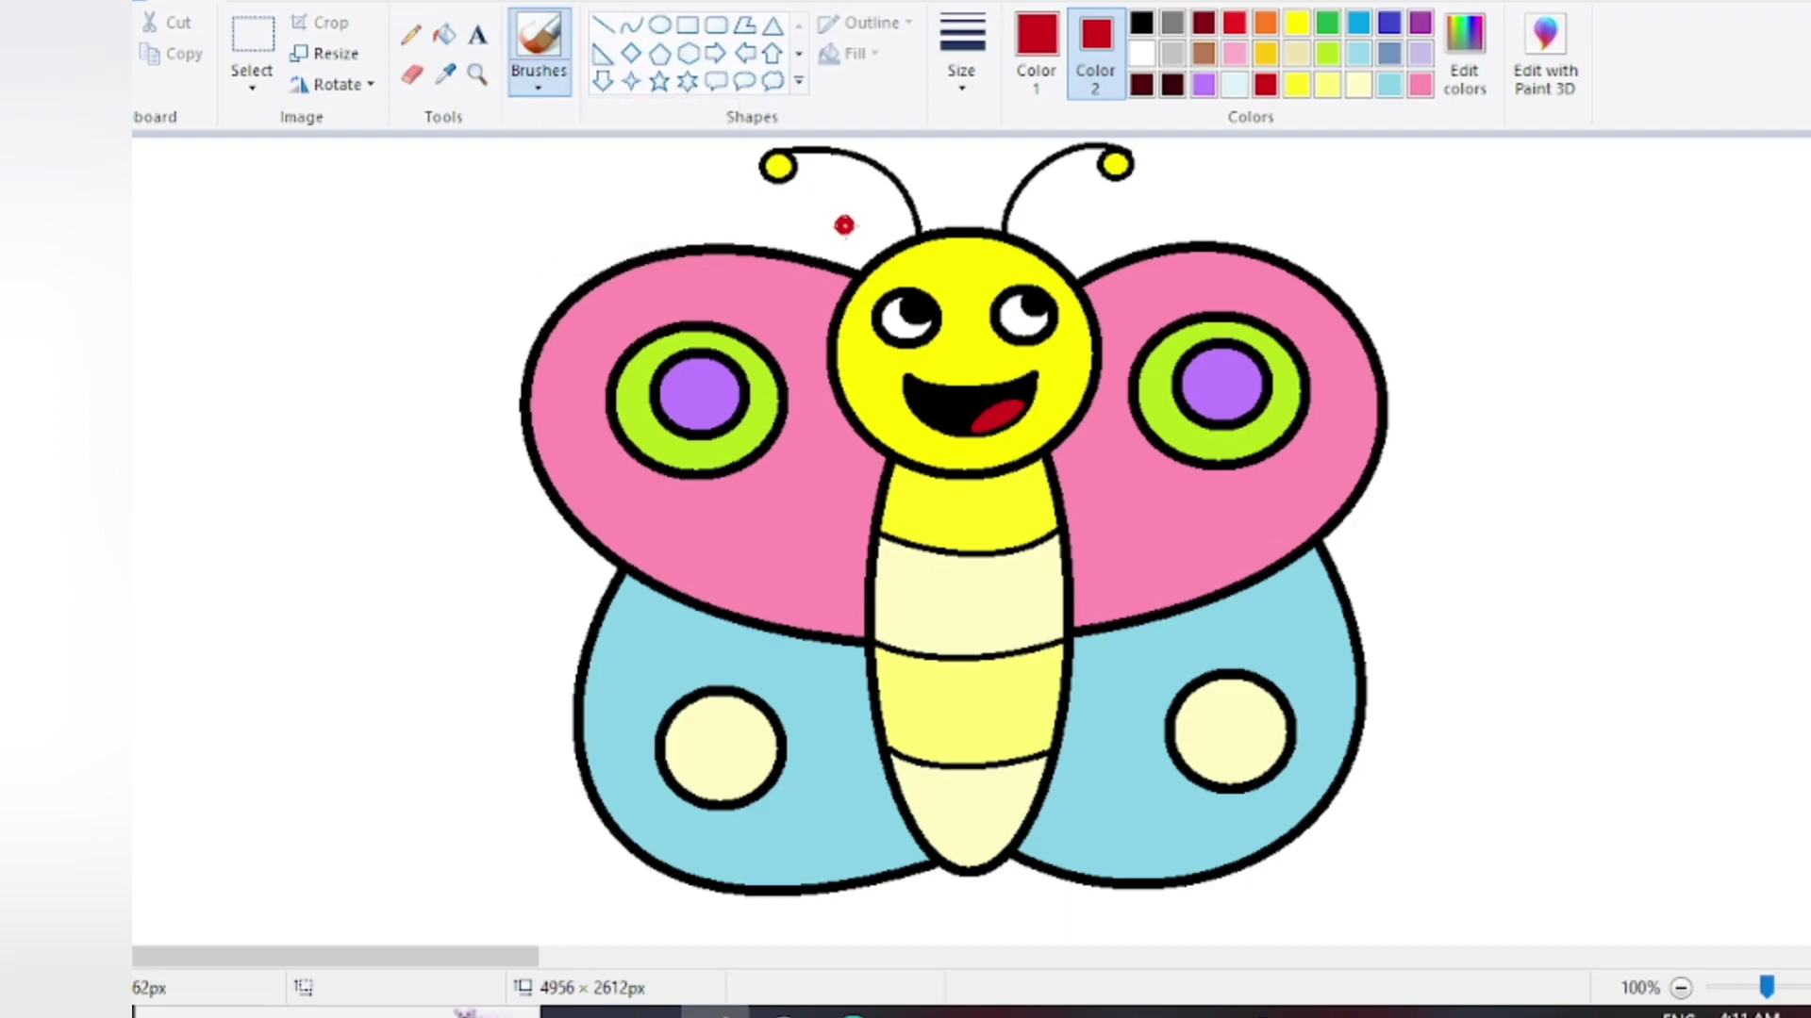
{"action": "left_click", "coordinate": [1420, 86]}
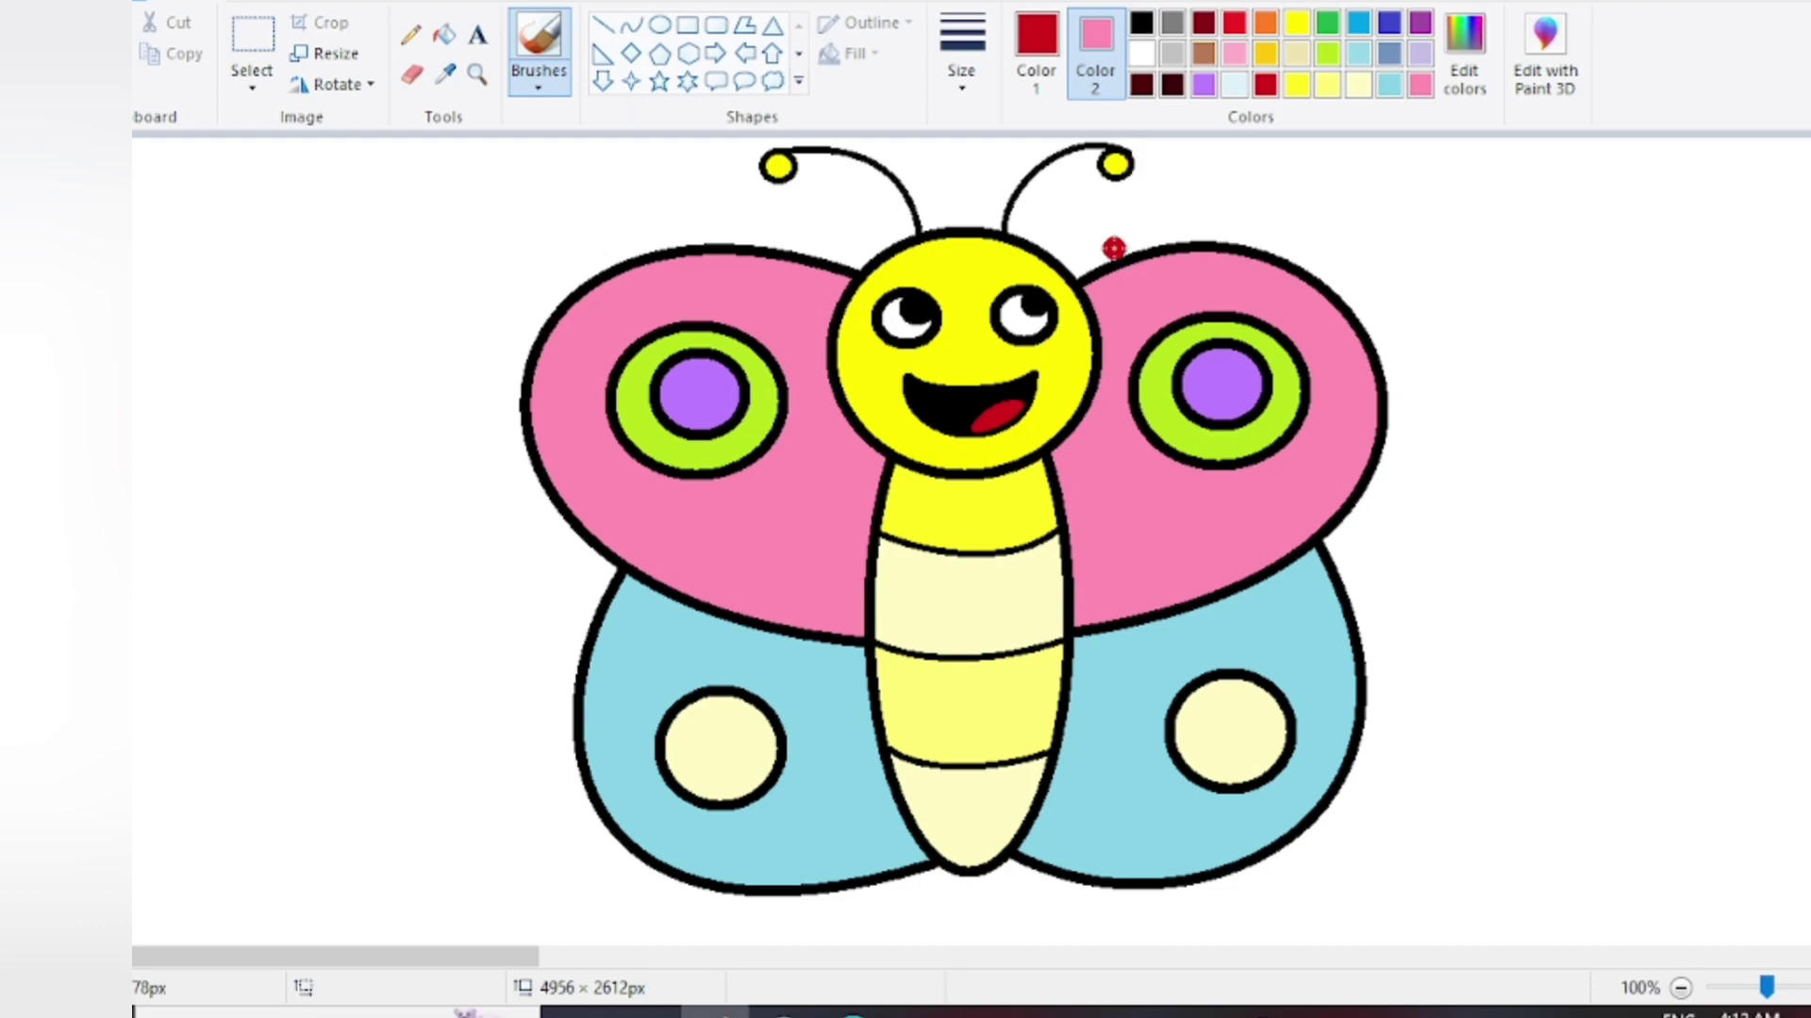
{"action": "left_click", "coordinate": [1035, 43]}
{"action": "left_click", "coordinate": [1421, 86]}
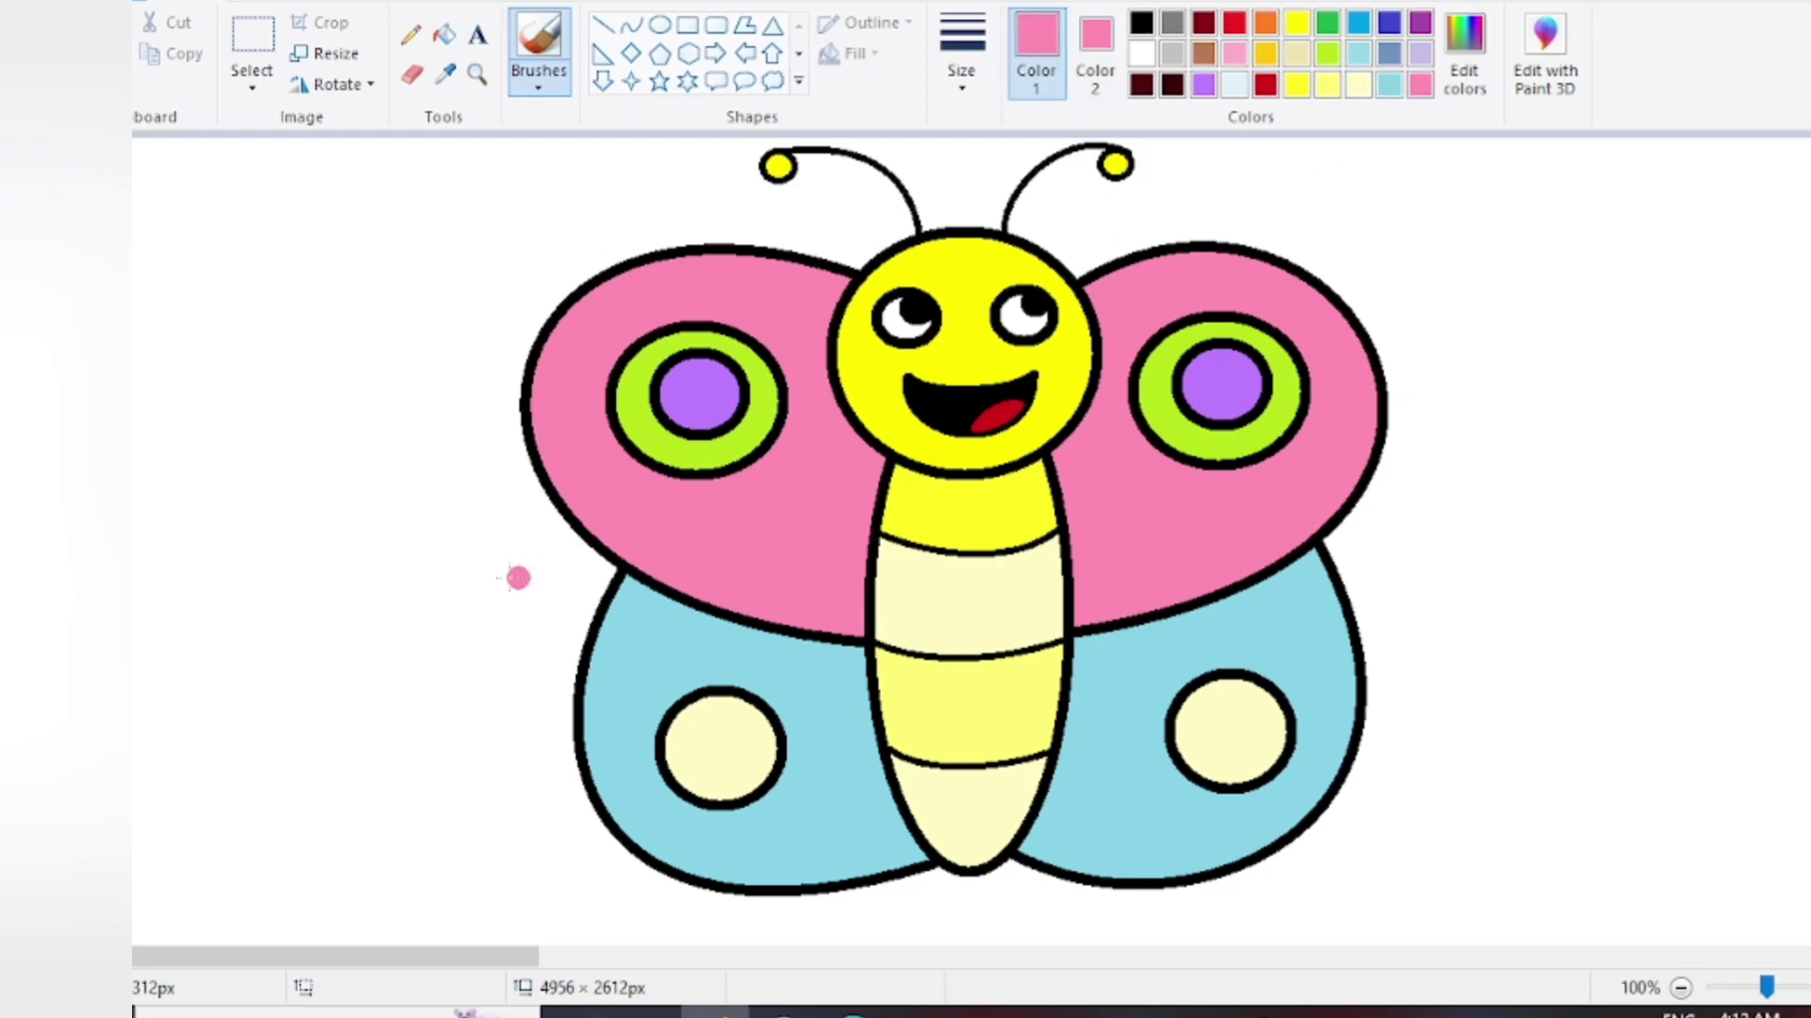
{"action": "left_click", "coordinate": [1464, 57]}
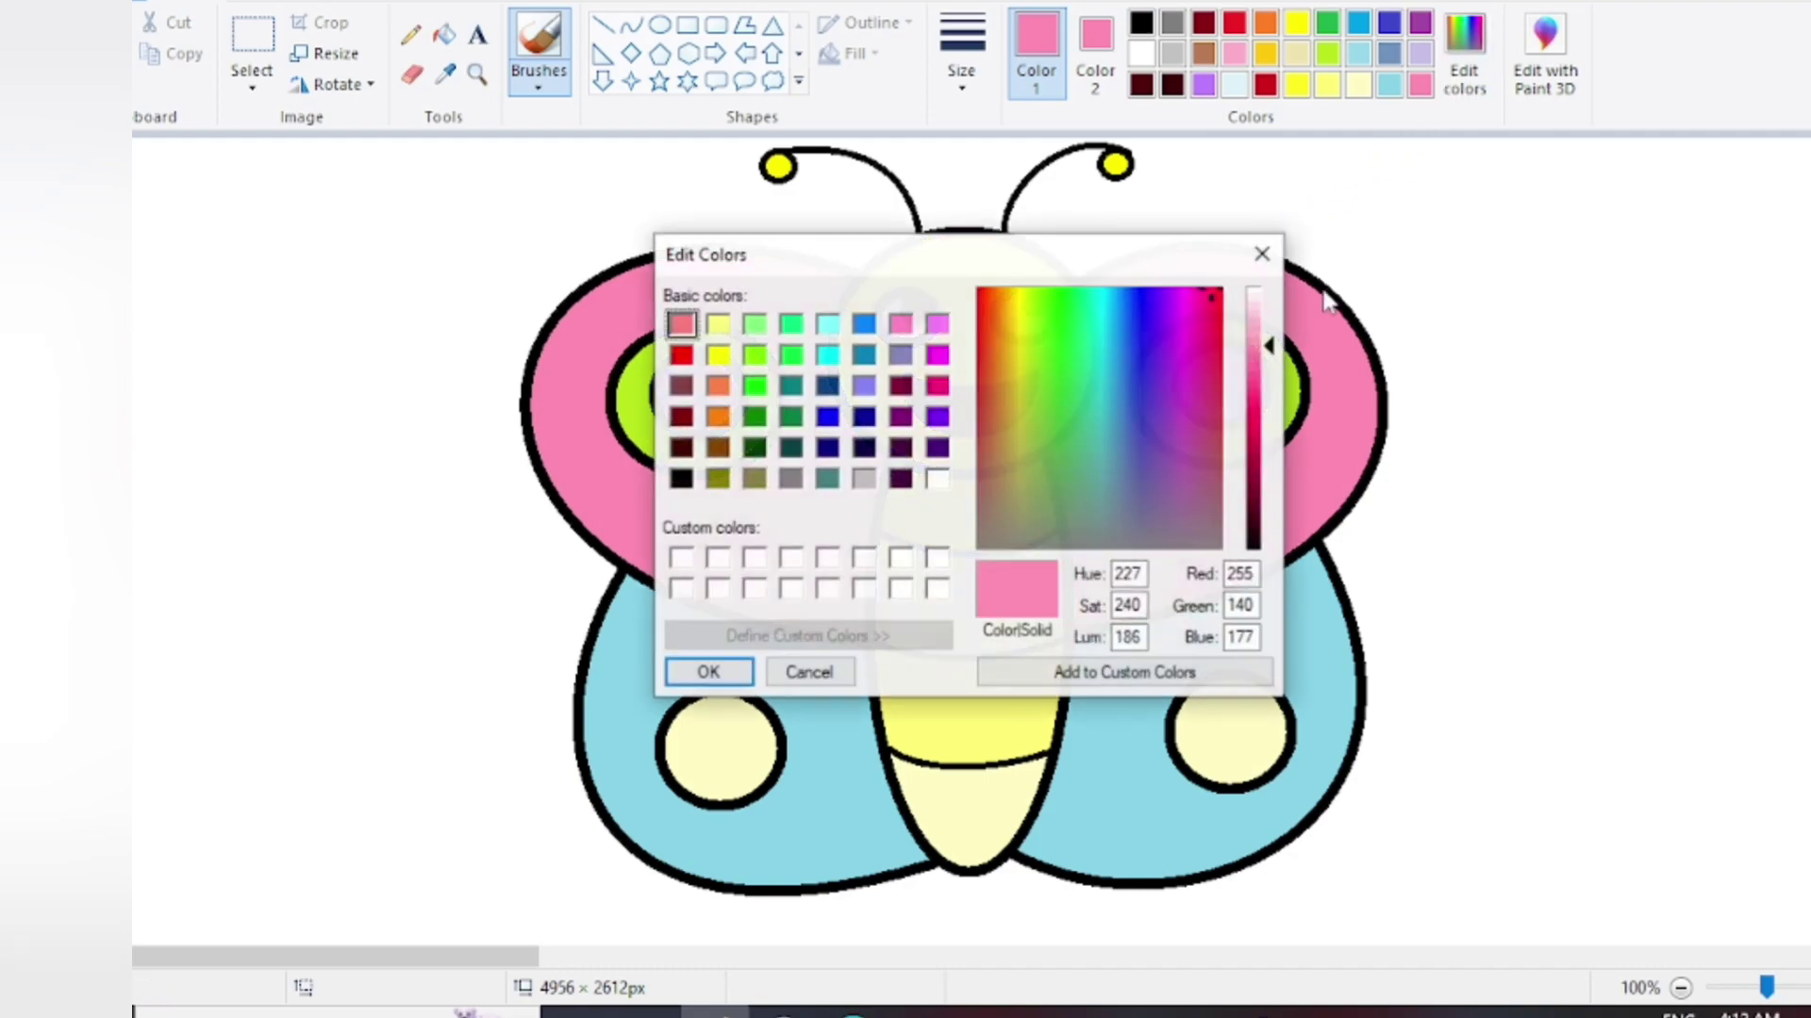
{"action": "left_click", "coordinate": [1265, 344]}
{"action": "left_click", "coordinate": [707, 670]}
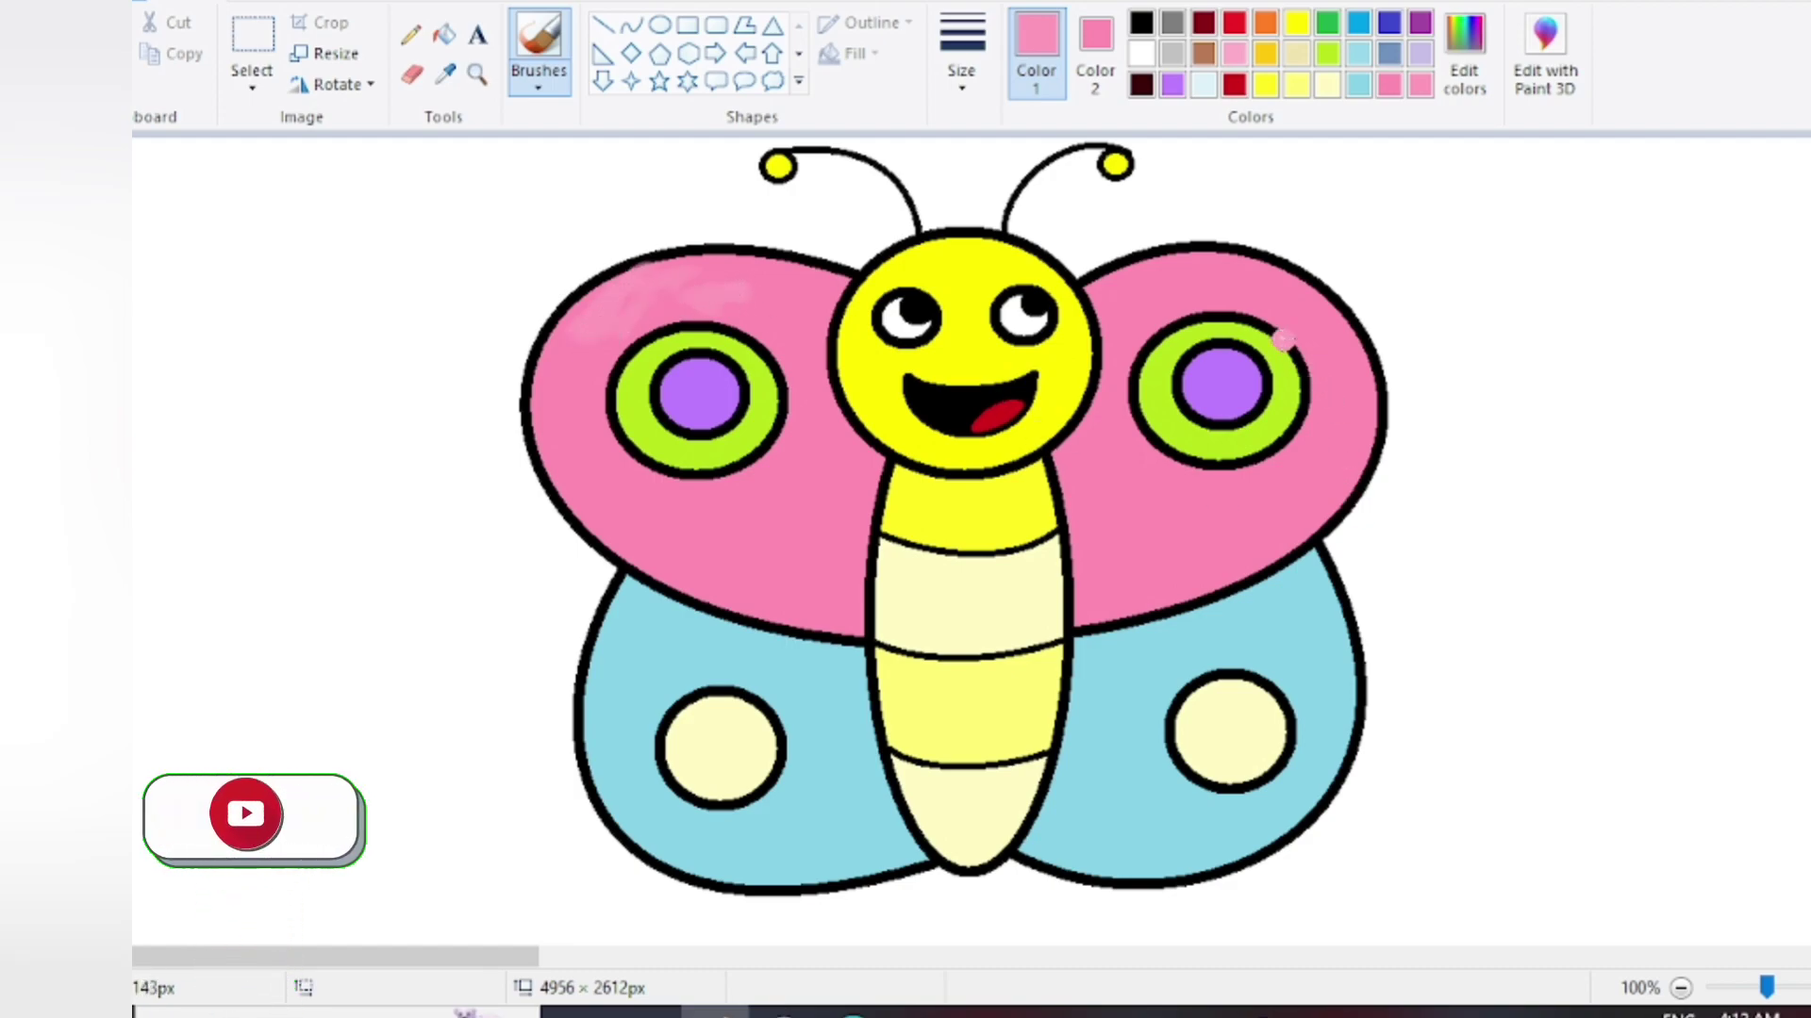
{"action": "mouse_move", "coordinate": [1245, 275]}
{"action": "left_mouse_down"}
{"action": "mouse_move", "coordinate": [1128, 300]}
{"action": "mouse_move", "coordinate": [1213, 282]}
{"action": "mouse_move", "coordinate": [1288, 298]}
{"action": "mouse_move", "coordinate": [1165, 272]}
{"action": "mouse_move", "coordinate": [1281, 288]}
{"action": "left_mouse_up"}
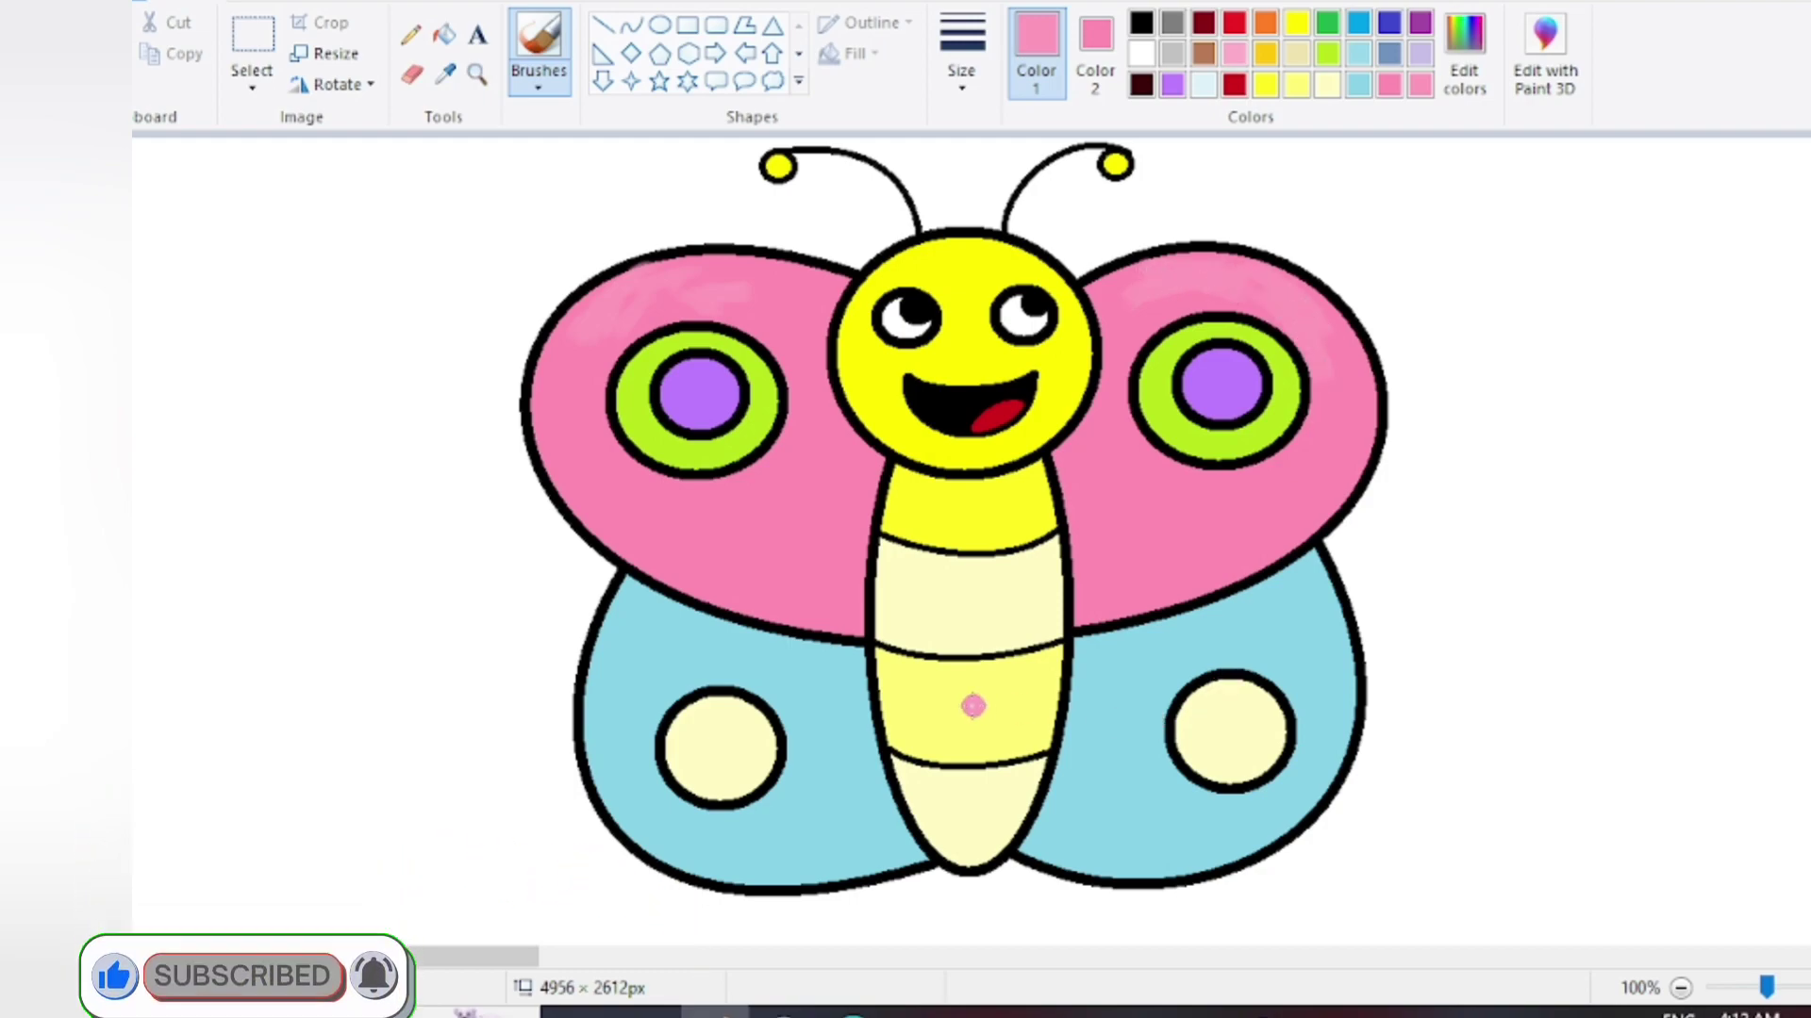